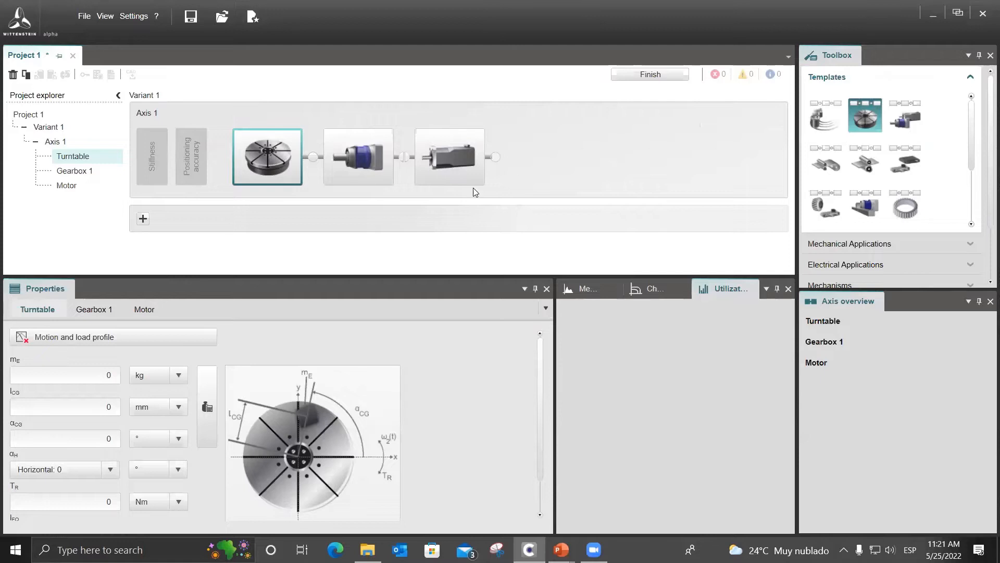
Insert a spur gearbox stage and a coupling between the turntable and the gearbox in Axis 1.
{"action": "left_click", "coordinate": [314, 157]}
{"action": "left_click", "coordinate": [328, 182]}
{"action": "left_click", "coordinate": [416, 156]}
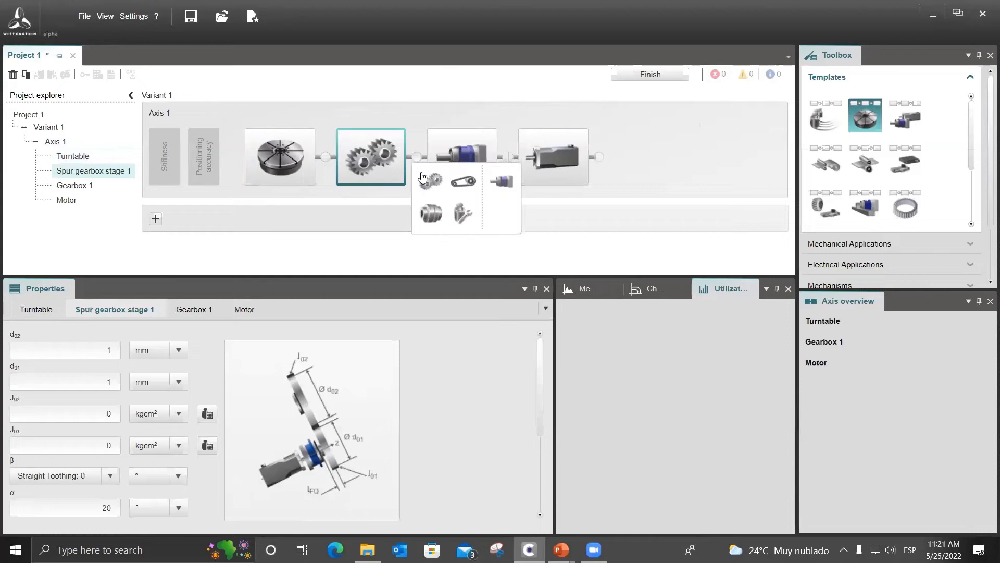
{"action": "left_click", "coordinate": [430, 212]}
{"action": "left_click", "coordinate": [380, 177]}
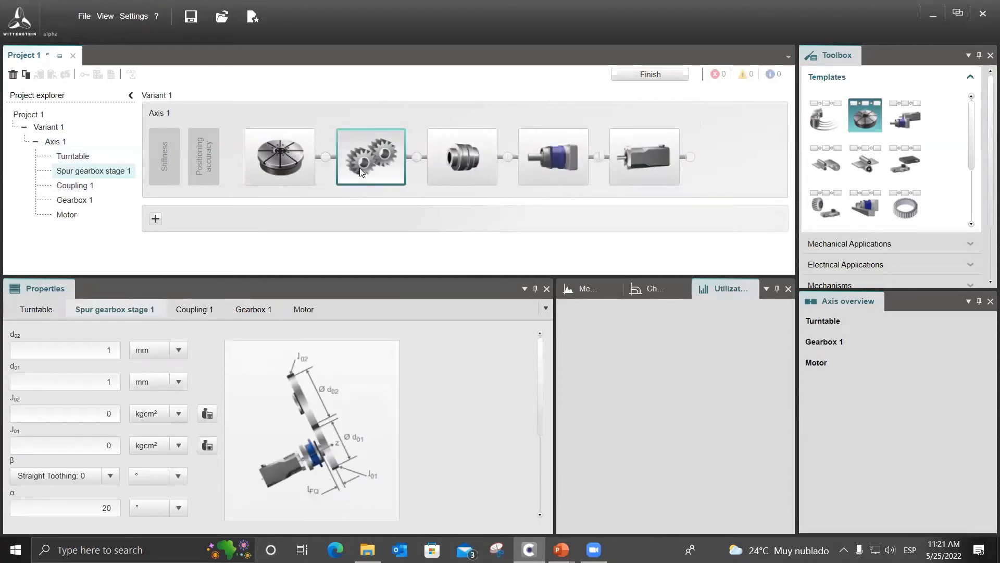
{"action": "left_click", "coordinate": [456, 180]}
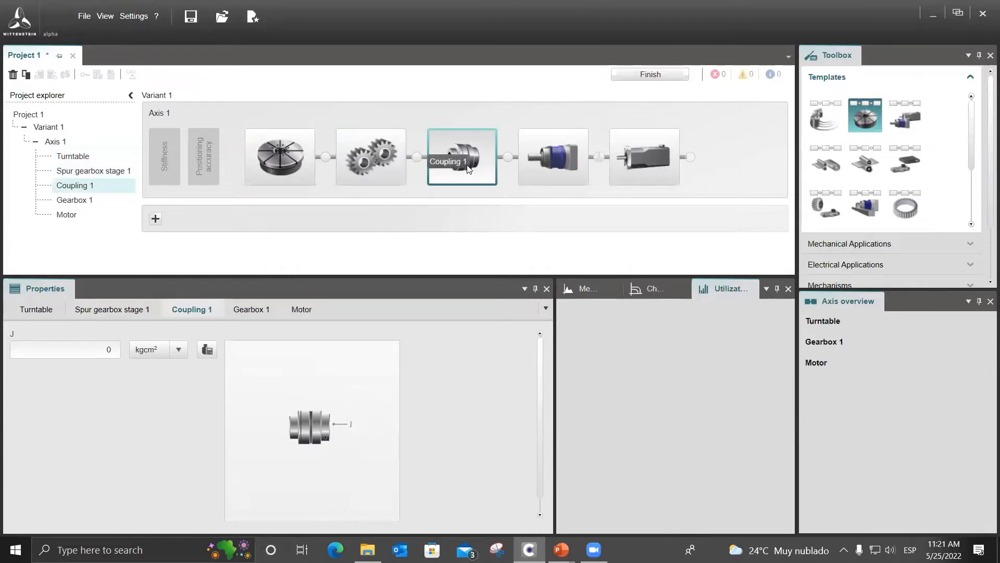
Delete the coupling and the spur gearbox stage from Axis 1.
{"action": "right_click", "coordinate": [472, 168]}
{"action": "left_click", "coordinate": [491, 182]}
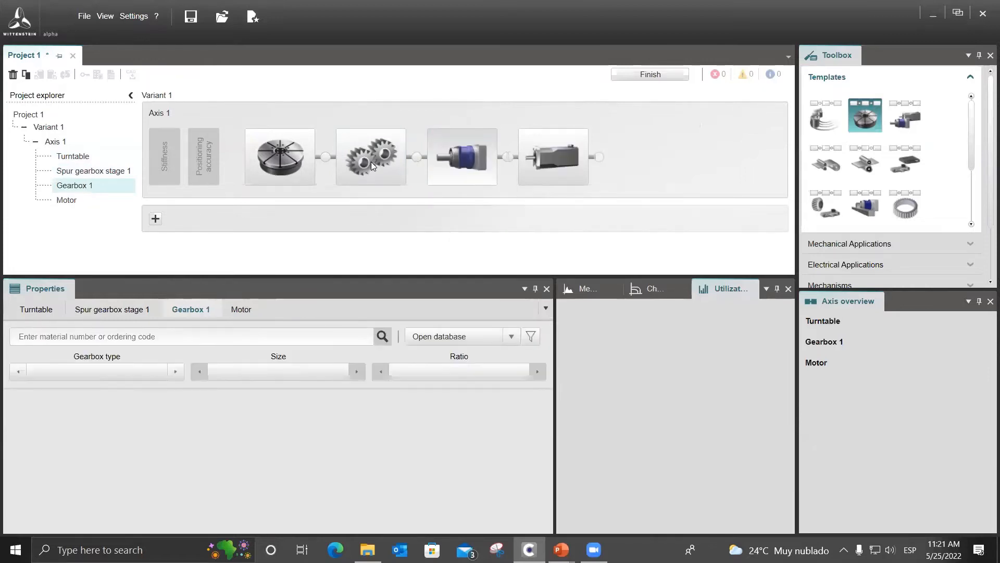
{"action": "right_click", "coordinate": [371, 161]}
{"action": "left_click", "coordinate": [395, 175]}
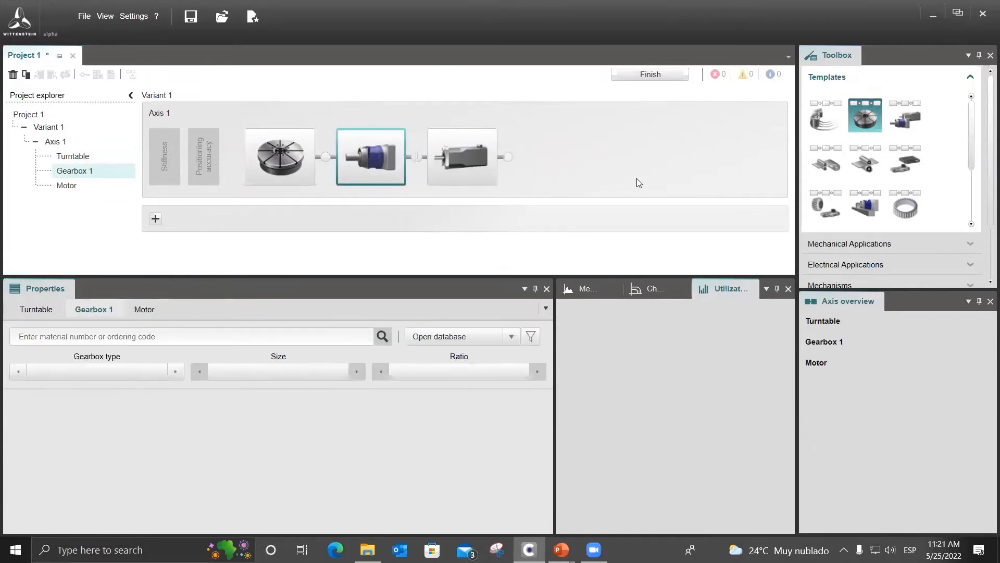
Examine the turntable's input parameters, from eccentric mass to orientation angle, along with both of its reference diagrams.
{"action": "left_click", "coordinate": [262, 165]}
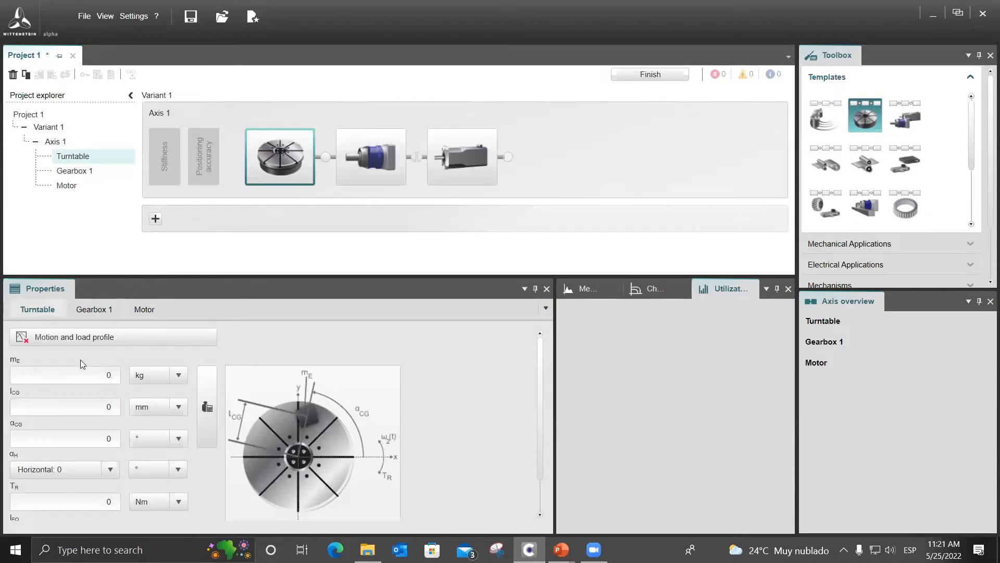
{"action": "scroll", "coordinate": [171, 424], "scroll_direction": "down", "scroll_amount": 1}
{"action": "scroll", "coordinate": [437, 421], "scroll_direction": "up", "scroll_amount": 1}
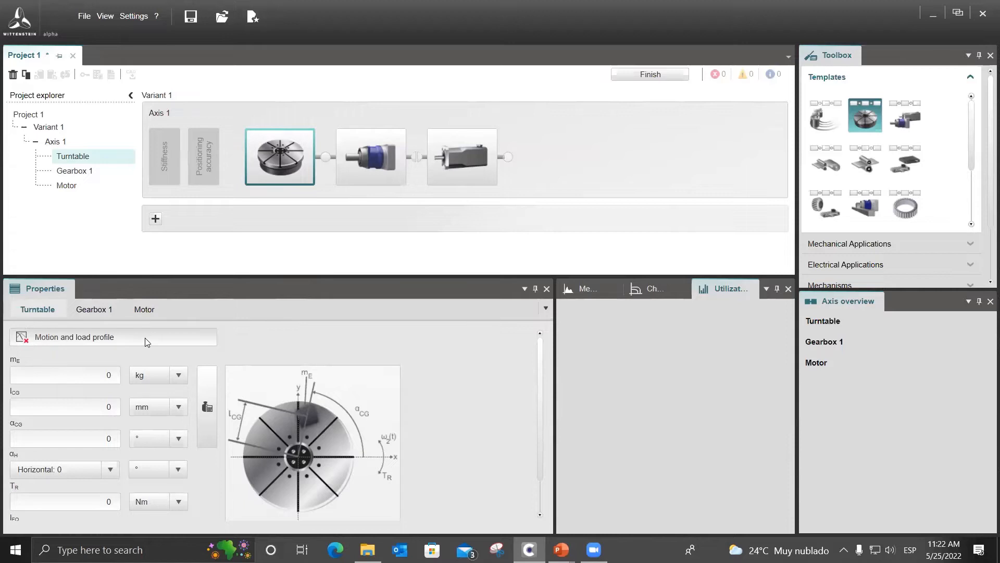
{"action": "scroll", "coordinate": [74, 431], "scroll_direction": "down", "scroll_amount": 1}
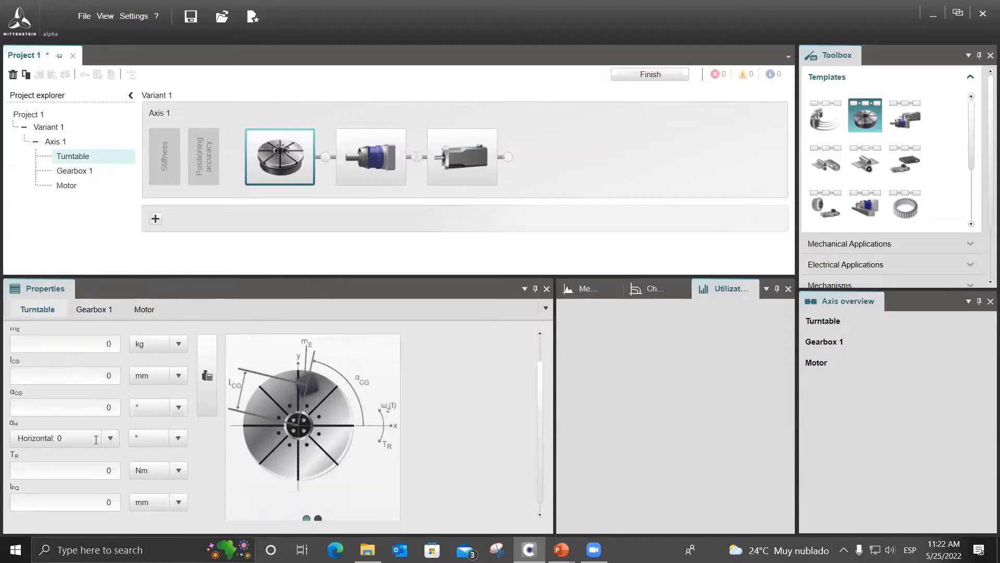
{"action": "scroll", "coordinate": [40, 403], "scroll_direction": "up", "scroll_amount": 1}
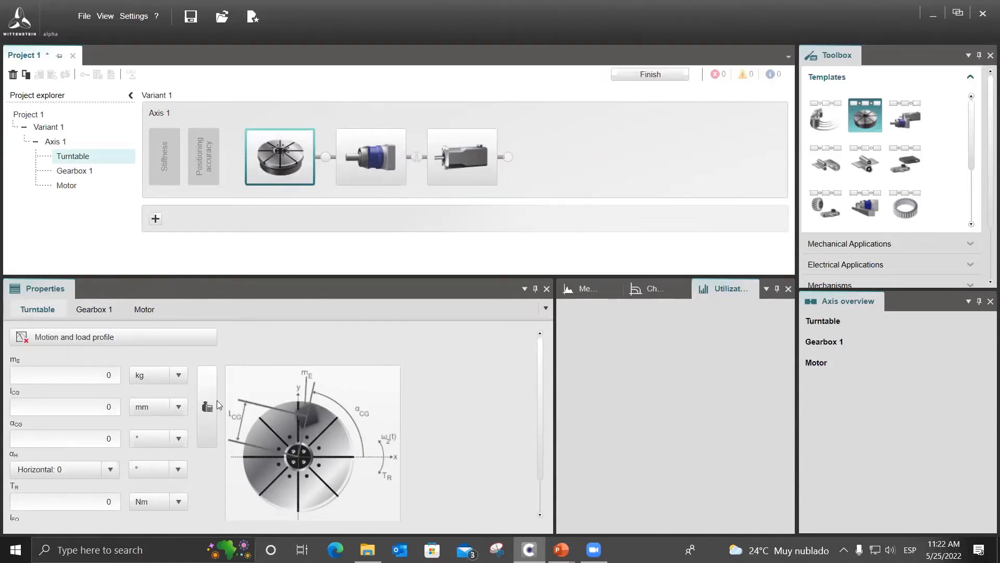
{"action": "scroll", "coordinate": [52, 453], "scroll_direction": "down", "scroll_amount": 1}
{"action": "scroll", "coordinate": [52, 451], "scroll_direction": "up", "scroll_amount": 1}
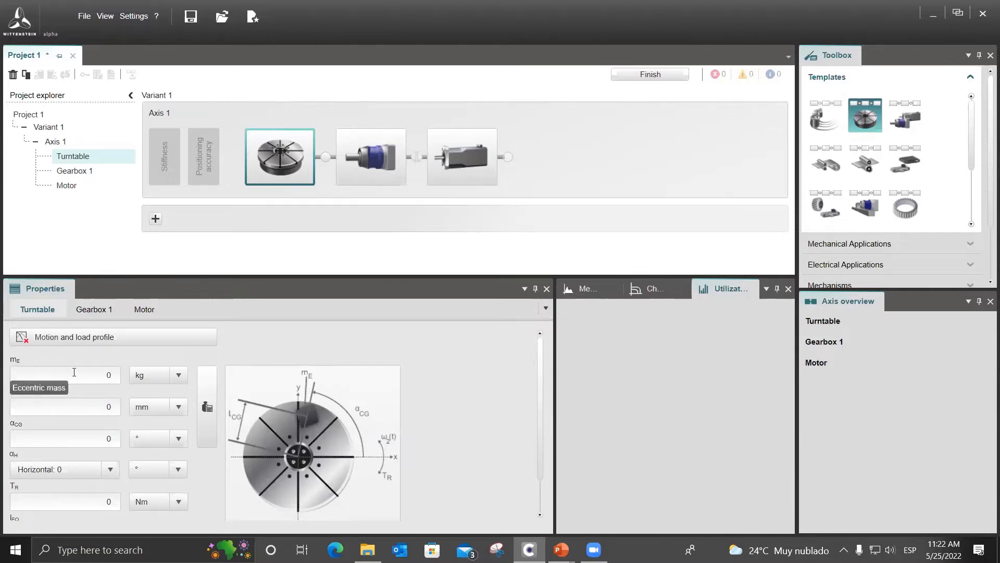
{"action": "scroll", "coordinate": [38, 429], "scroll_direction": "down", "scroll_amount": 1}
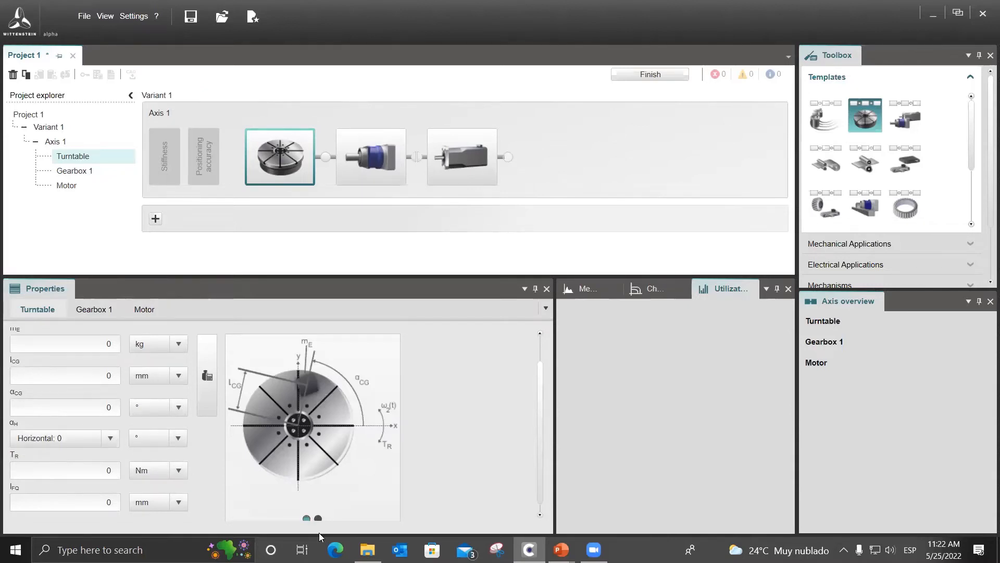
{"action": "left_click", "coordinate": [317, 517]}
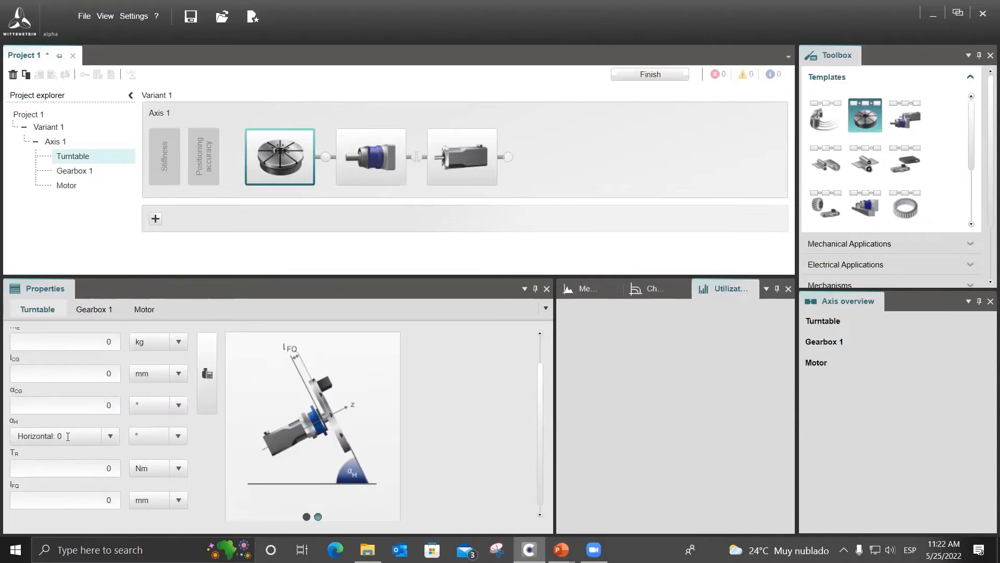
{"action": "scroll", "coordinate": [92, 436], "scroll_direction": "up", "scroll_amount": 1}
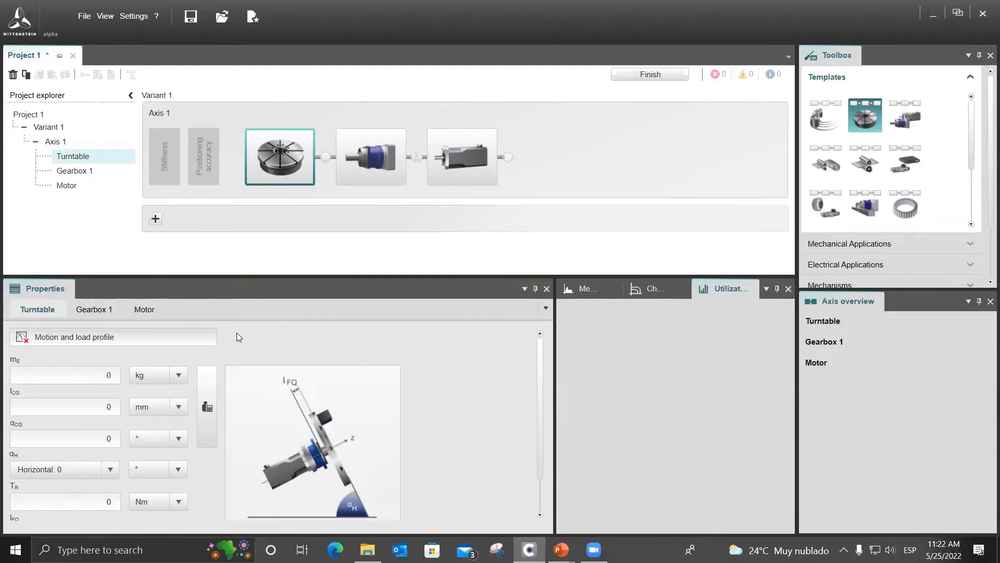
Open the turntable's motion and load profile and define its first section as a 1/3 rule movement.
{"action": "left_click", "coordinate": [195, 341]}
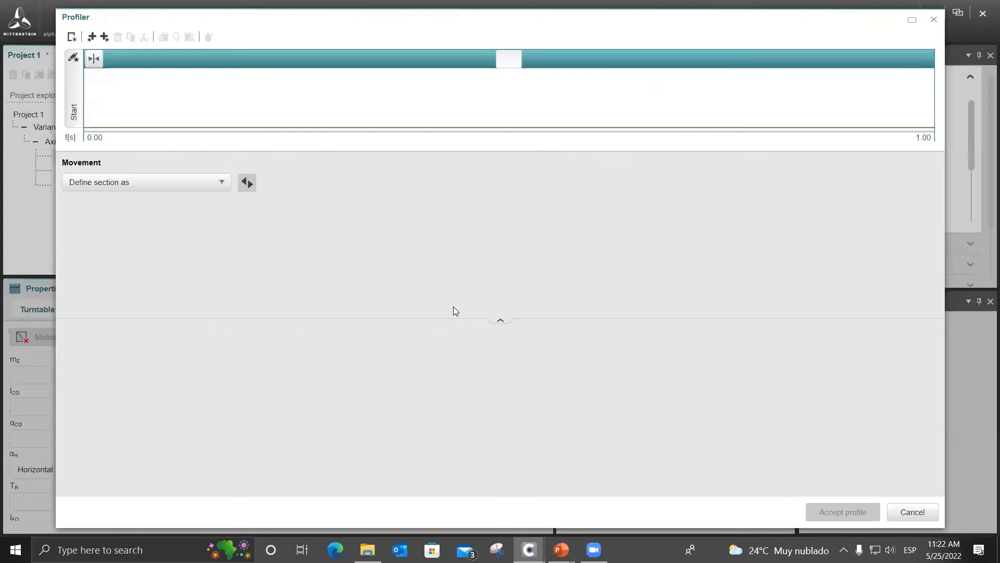
{"action": "left_click", "coordinate": [184, 186]}
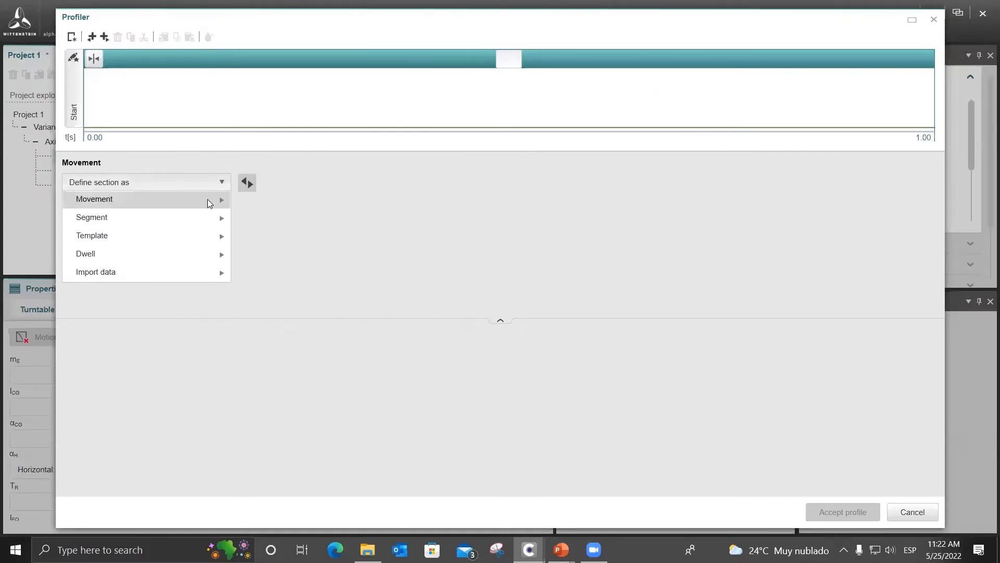
{"action": "mouse_move", "coordinate": [207, 199]}
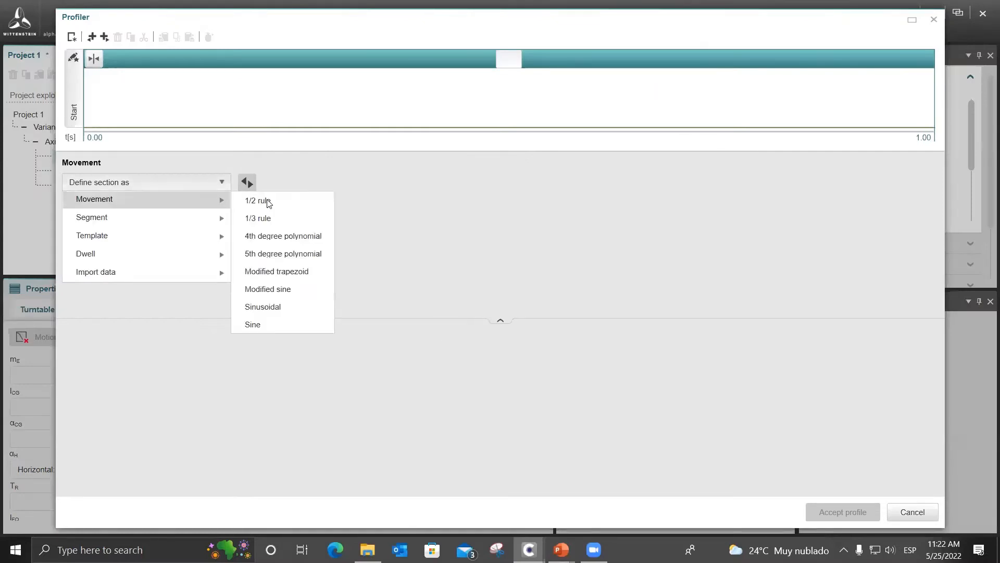
{"action": "left_click", "coordinate": [207, 178]}
{"action": "left_click", "coordinate": [221, 182]}
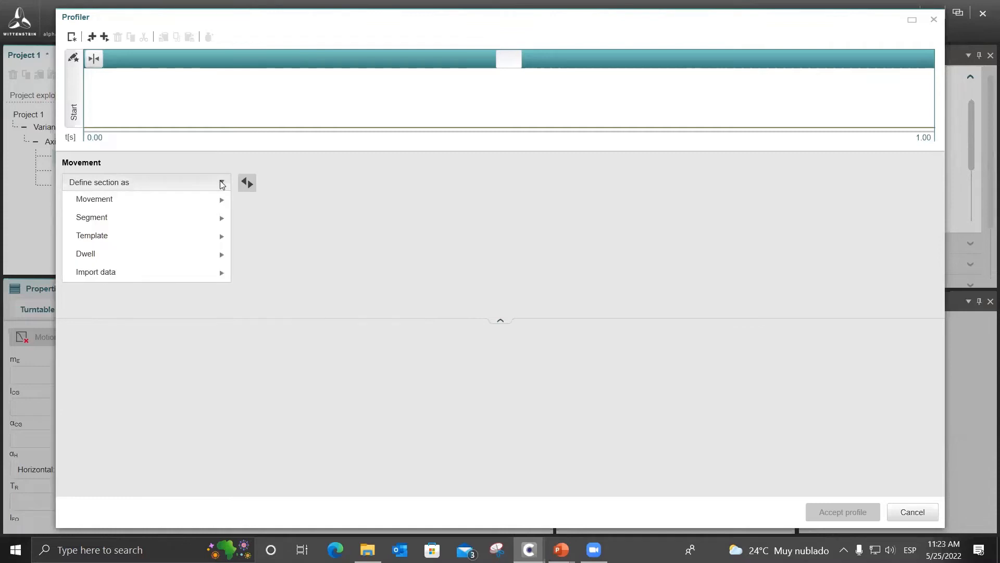
{"action": "mouse_move", "coordinate": [211, 200]}
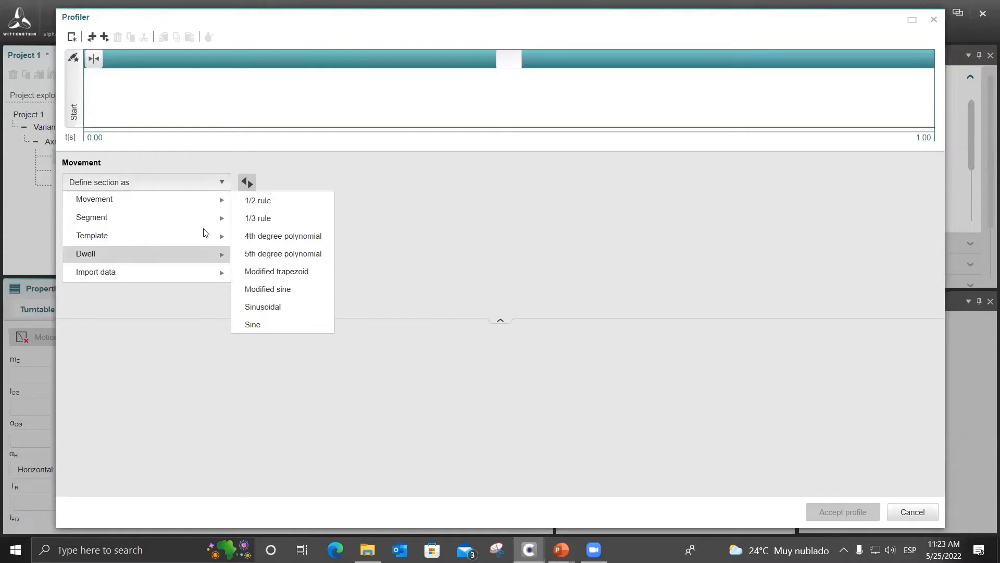
{"action": "mouse_move", "coordinate": [206, 219]}
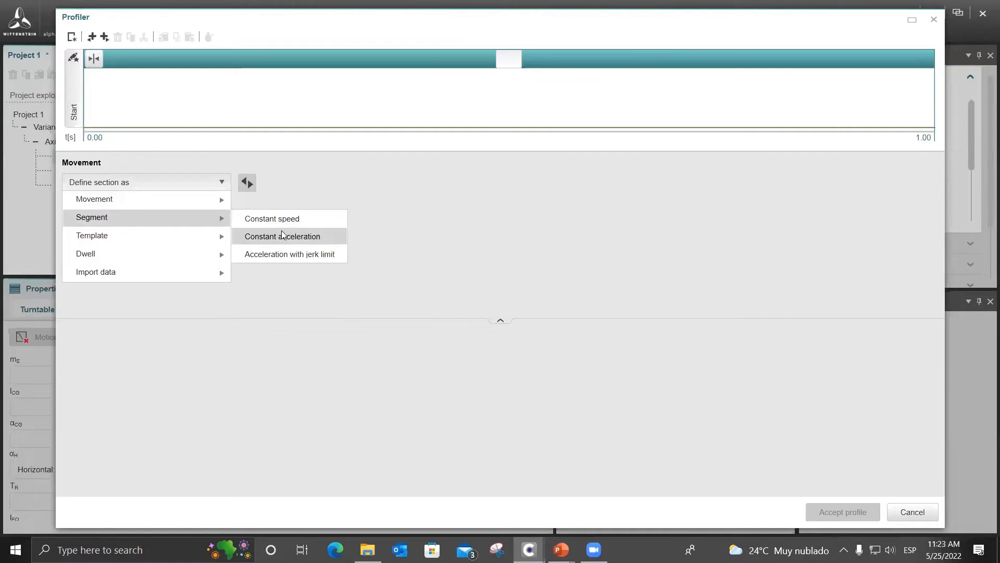
{"action": "mouse_move", "coordinate": [185, 237]}
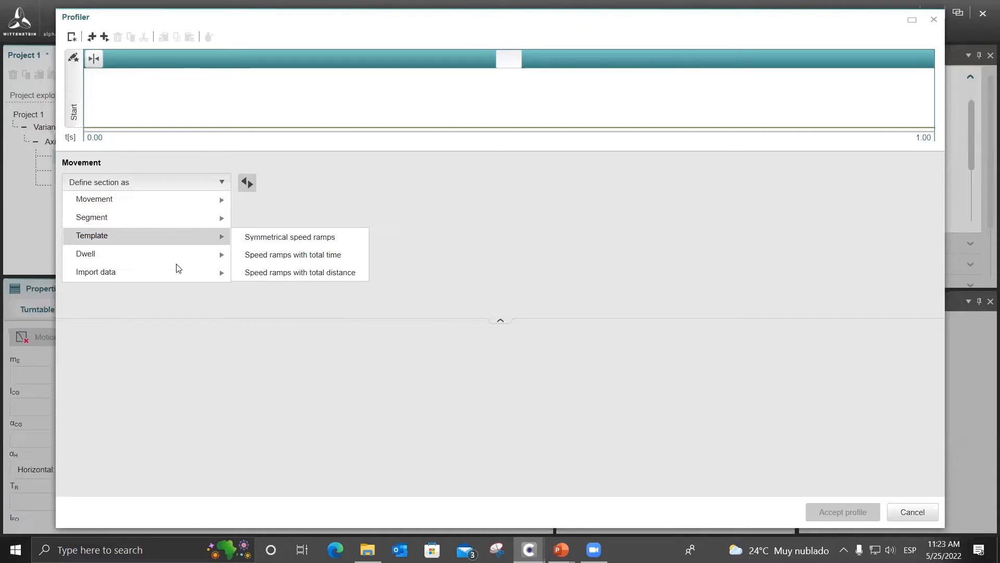
{"action": "mouse_move", "coordinate": [186, 255]}
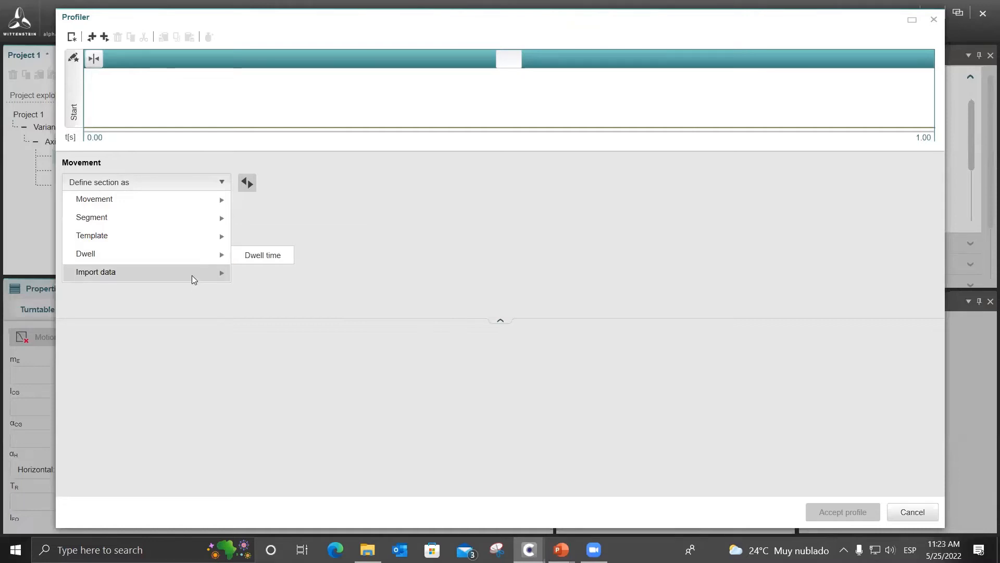
{"action": "mouse_move", "coordinate": [193, 281]}
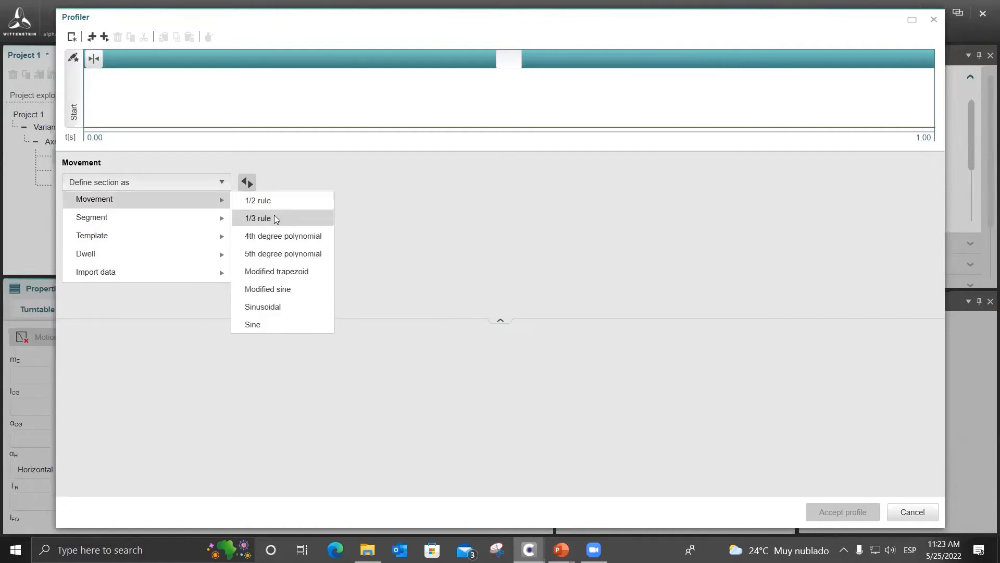
{"action": "left_click", "coordinate": [276, 219]}
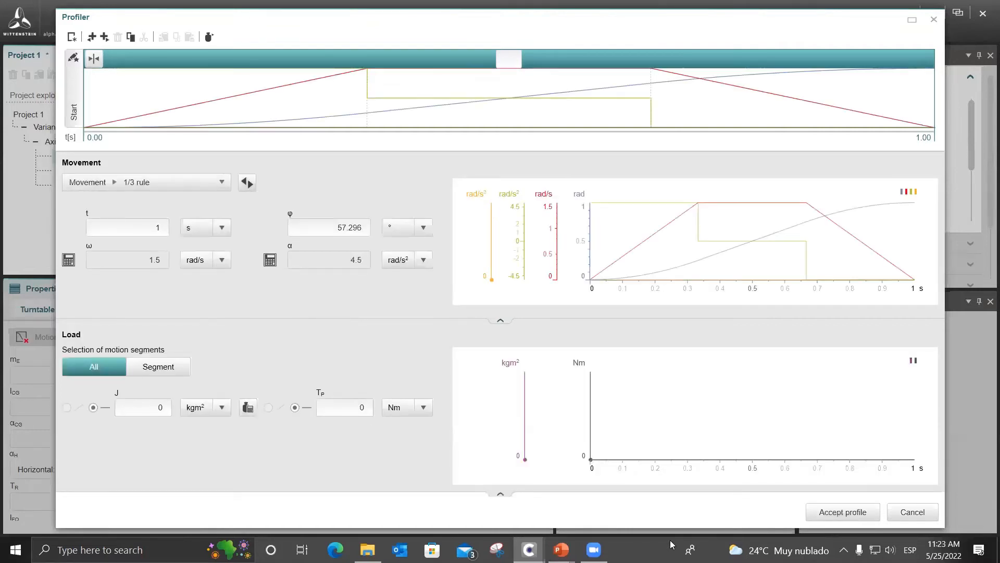
Look up the trapezoidal indexing displacement and time in the PowerPoint slide show, returning to the Profiler.
{"action": "mouse_move", "coordinate": [561, 549]}
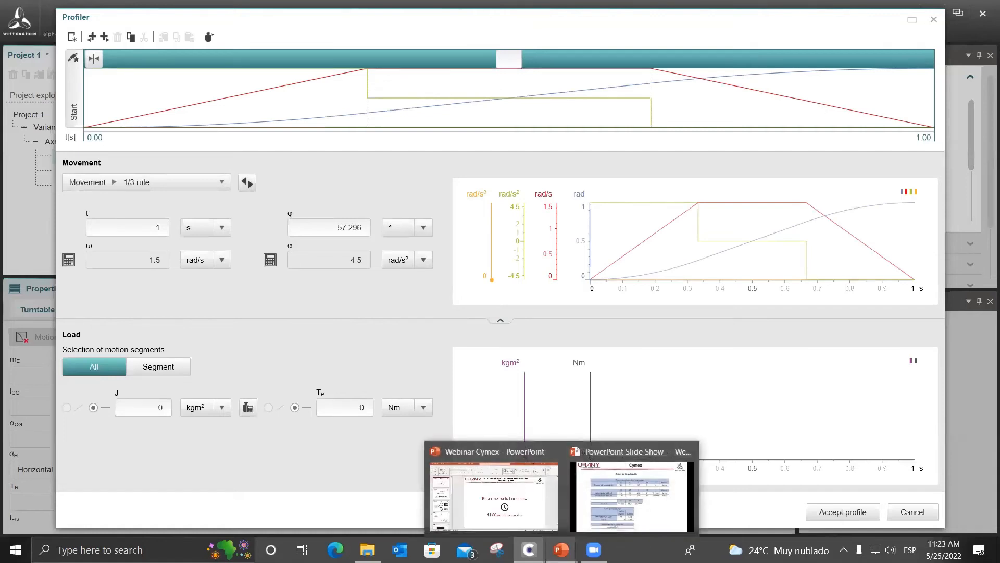
{"action": "left_click", "coordinate": [672, 496]}
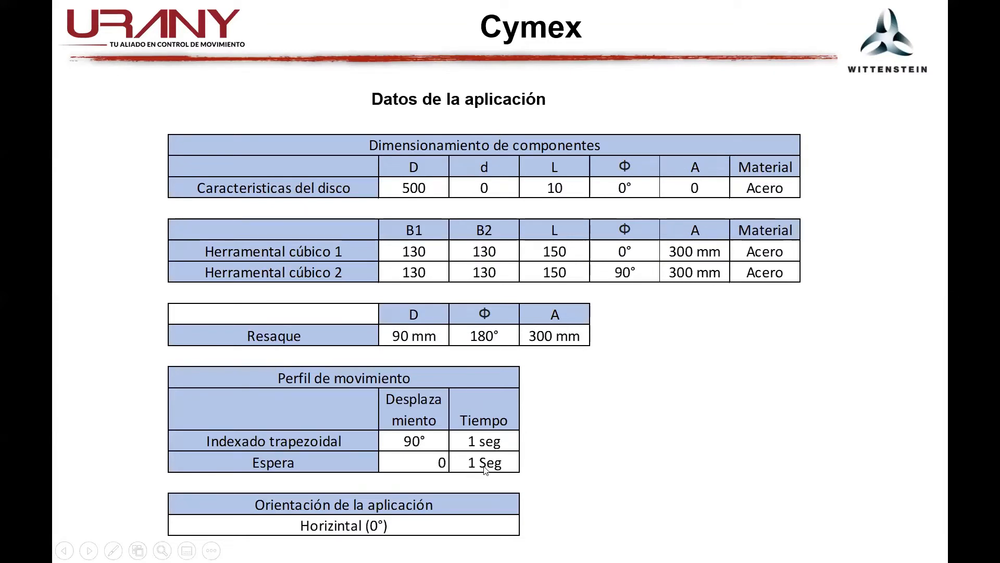
{"action": "key", "text": "alt+Tab"}
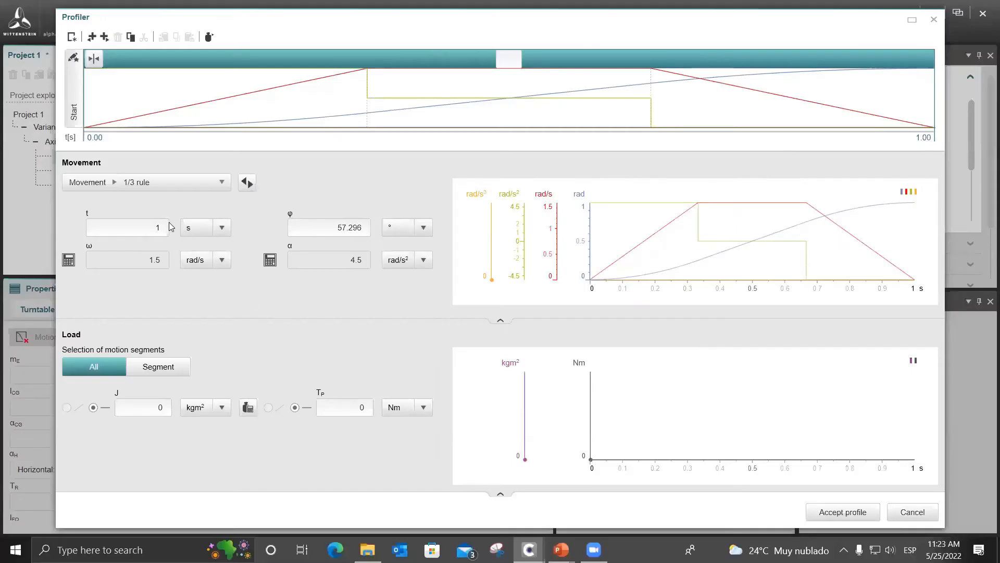
Set the angle φ of the 1/3 rule movement to 90°.
{"action": "double_click", "coordinate": [157, 227]}
{"action": "double_click", "coordinate": [325, 227]}
{"action": "double_click", "coordinate": [336, 226]}
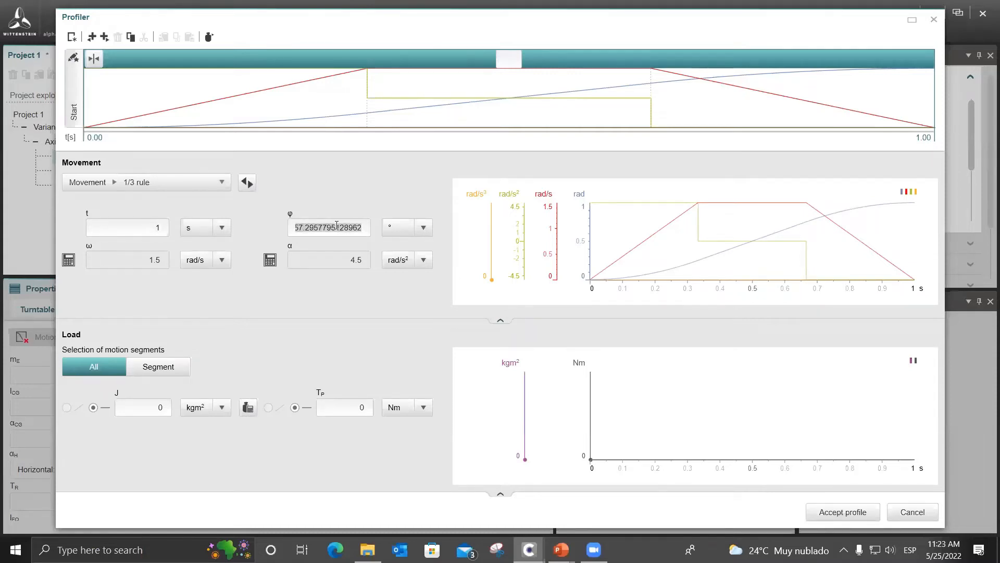
{"action": "type", "text": "9"}
{"action": "key", "text": "Return"}
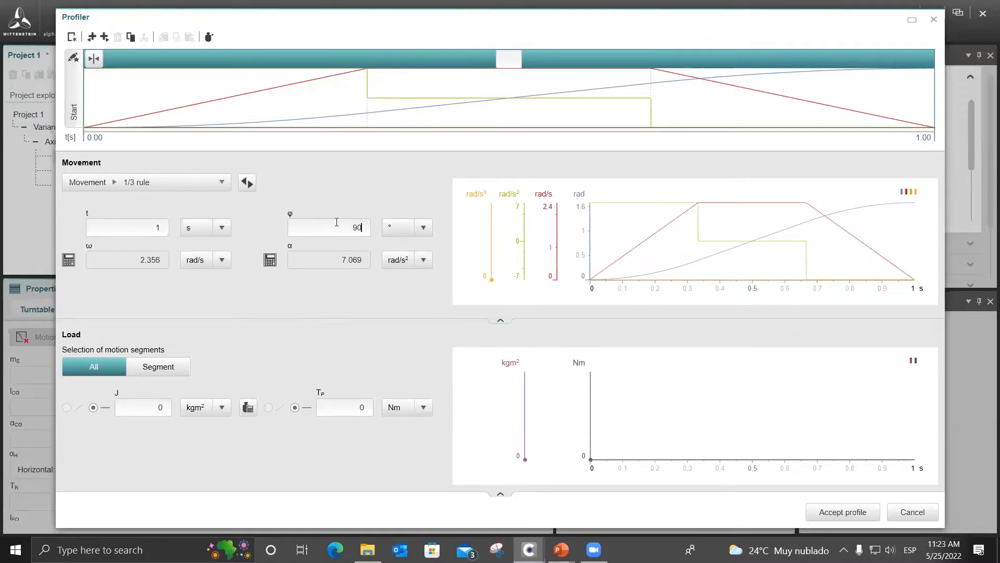
{"action": "left_click", "coordinate": [425, 228]}
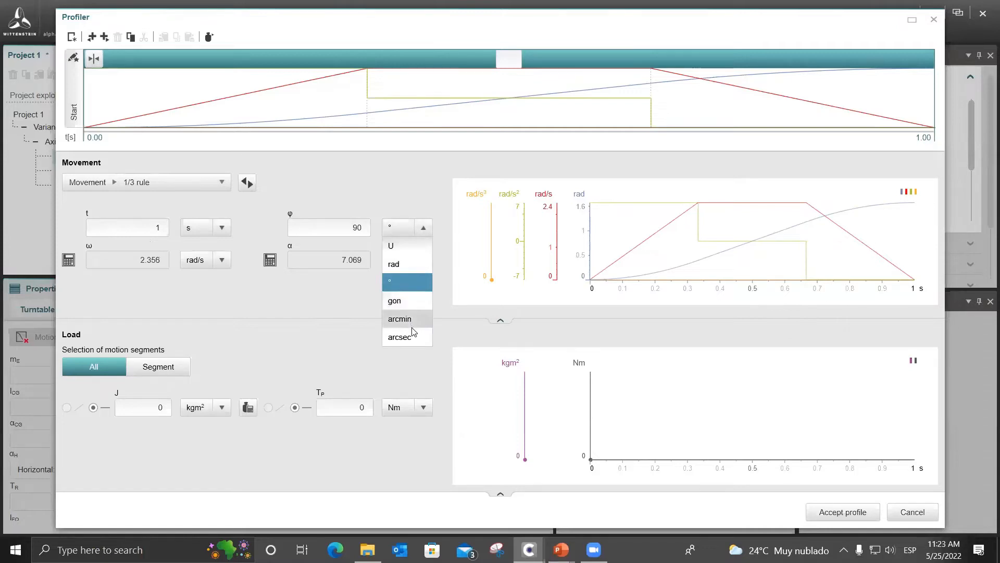
{"action": "left_click", "coordinate": [331, 339]}
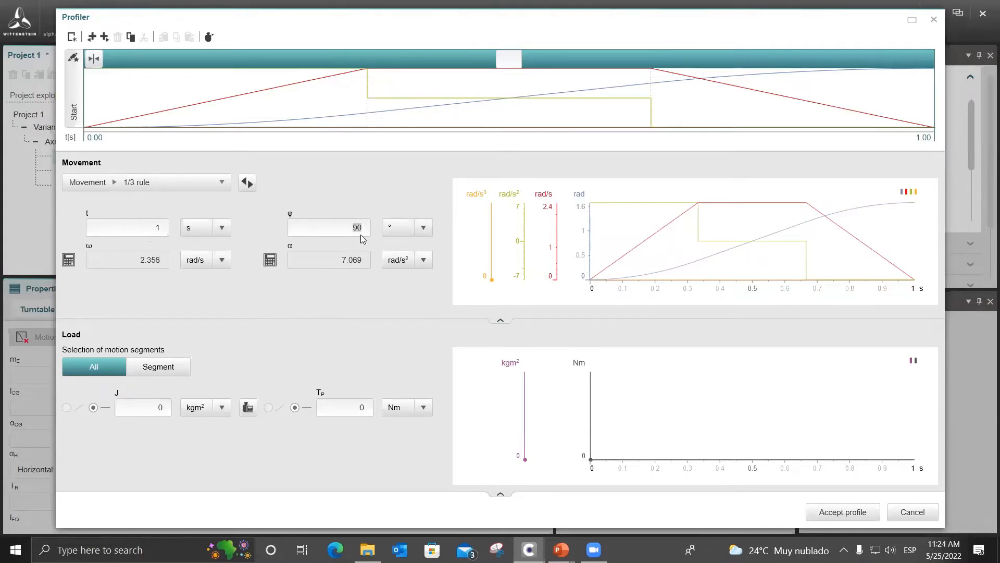
{"action": "left_click", "coordinate": [339, 230]}
Add a second section after the movement and define it as a Dwell time.
{"action": "left_click", "coordinate": [105, 36]}
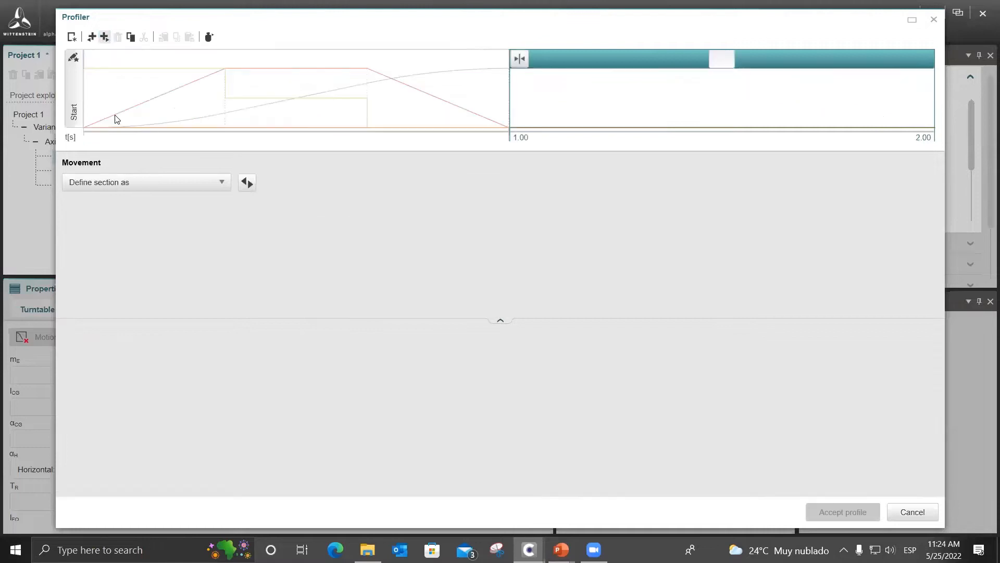
{"action": "left_click", "coordinate": [134, 184]}
{"action": "left_click", "coordinate": [249, 253]}
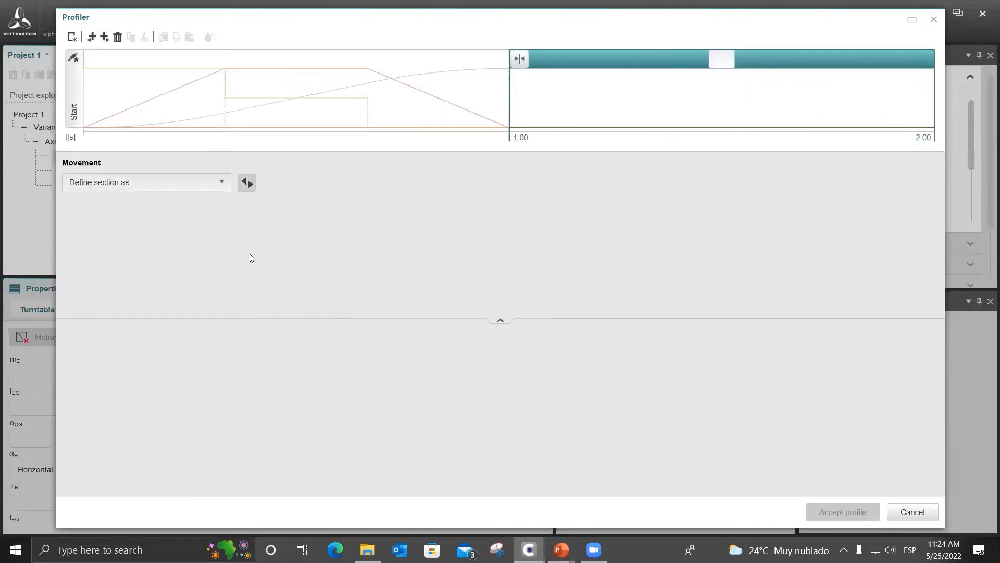
Check the waiting time (Espera) in the PowerPoint slide's movement profile table, returning to the Profiler.
{"action": "mouse_move", "coordinate": [561, 549]}
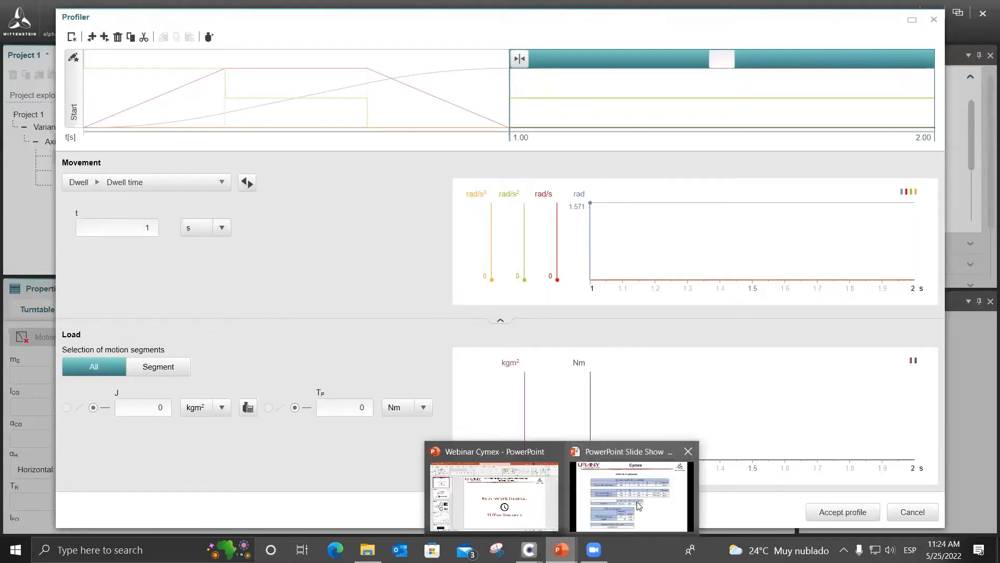
{"action": "left_click", "coordinate": [640, 504]}
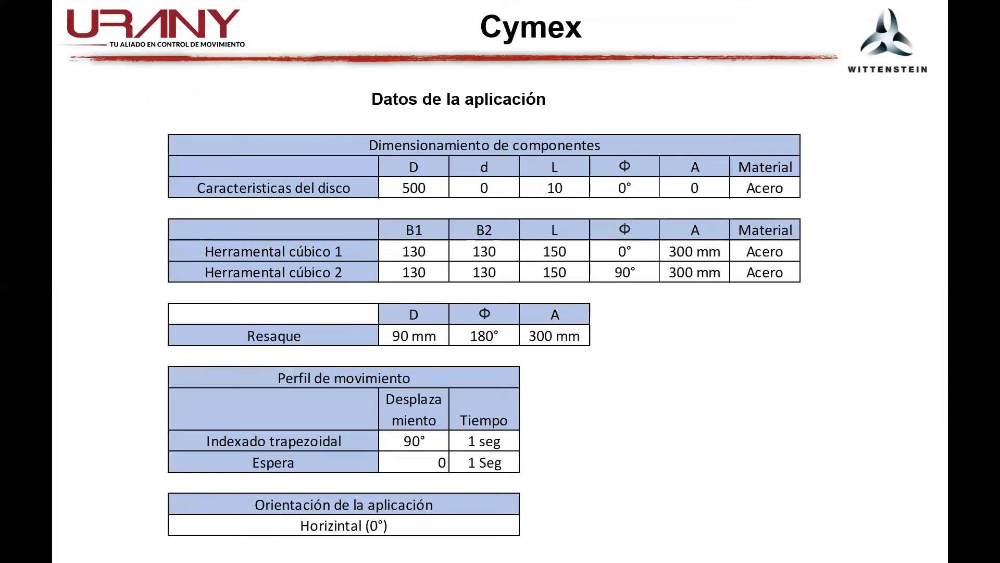
{"action": "key", "text": "alt+Tab"}
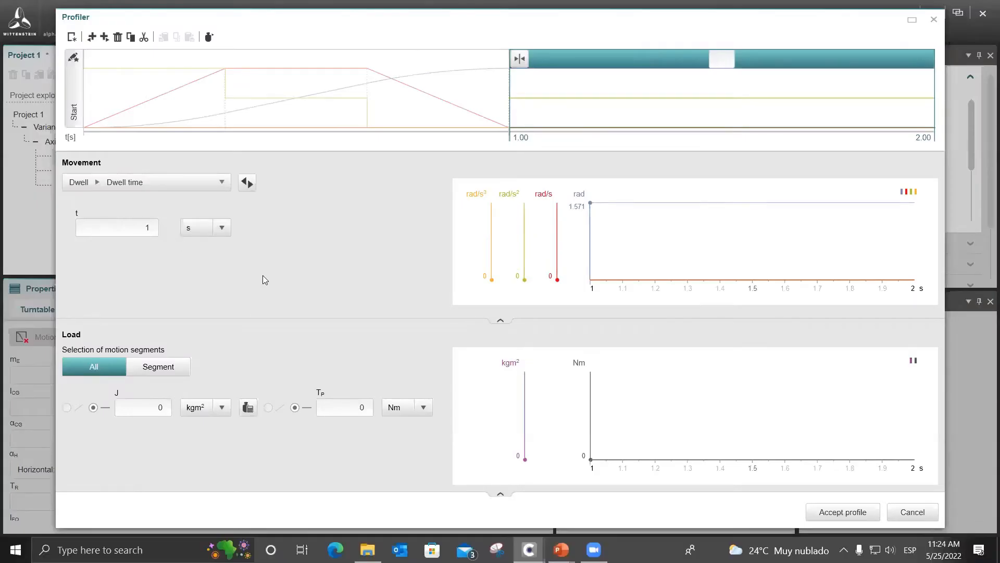
Review the 1/3 rule movement and the dwell section, and accept the motion profile.
{"action": "left_click", "coordinate": [404, 120]}
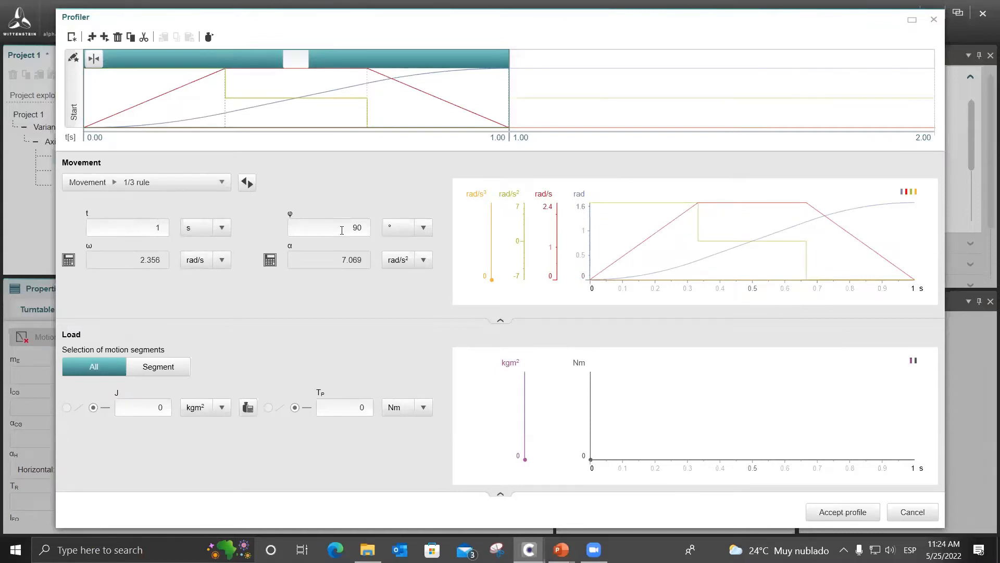
{"action": "left_click", "coordinate": [571, 129]}
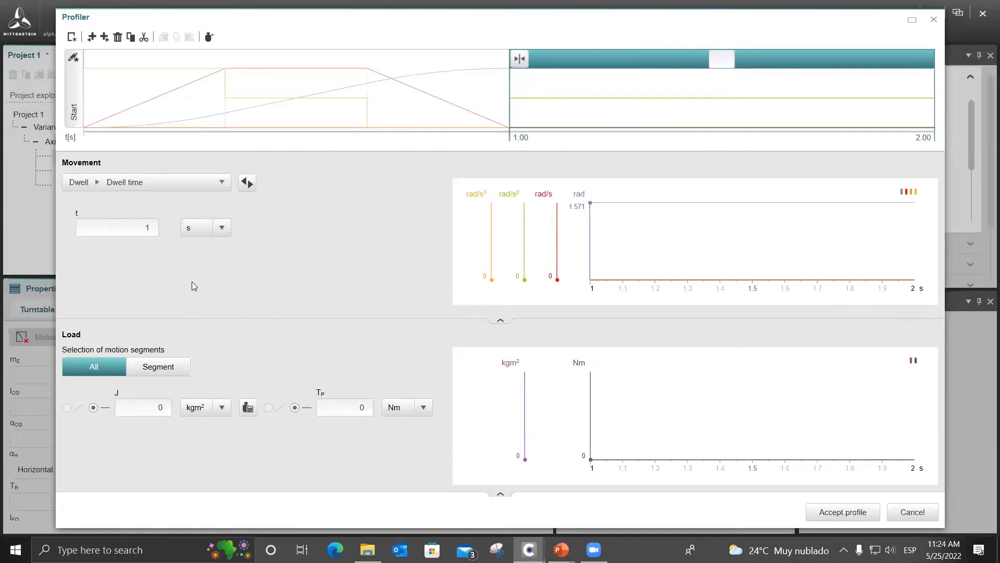
{"action": "left_click", "coordinate": [845, 513]}
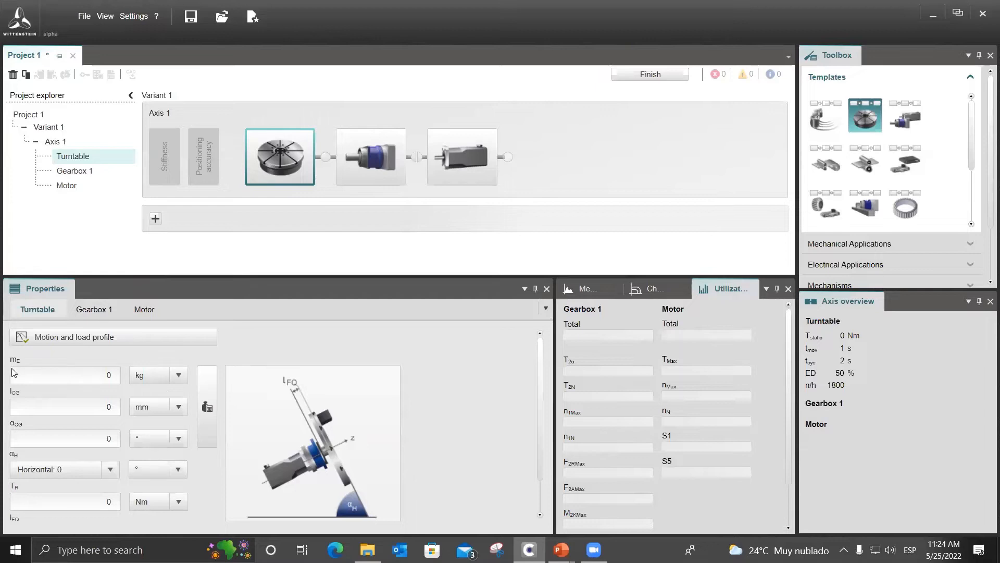
Open the turntable's Inertia Calculator and check the disc dimensions in the PowerPoint slide show, returning to the calculator.
{"action": "left_click", "coordinate": [54, 434]}
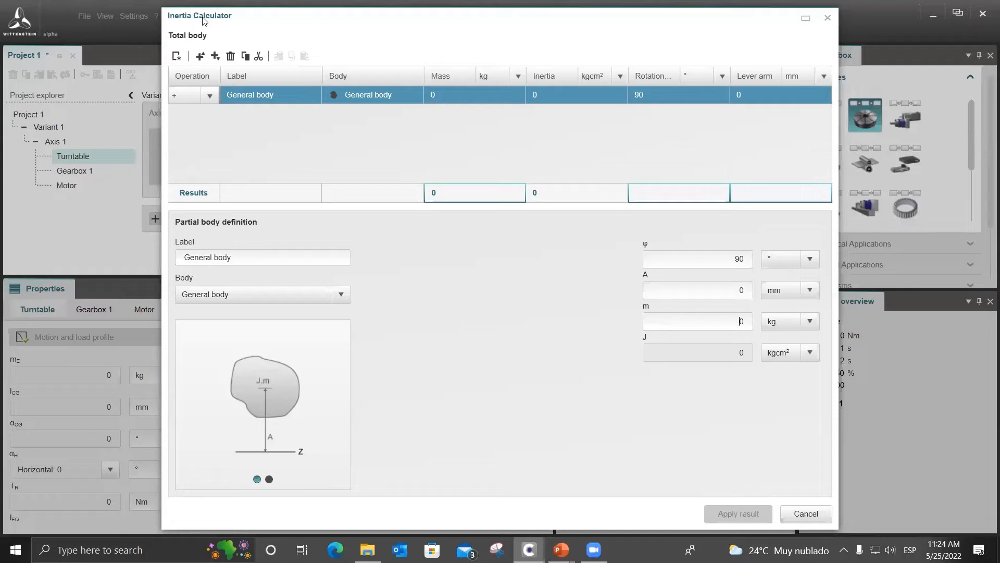
{"action": "left_click_drag", "start_coordinate": [203, 20], "coordinate": [66, 24]}
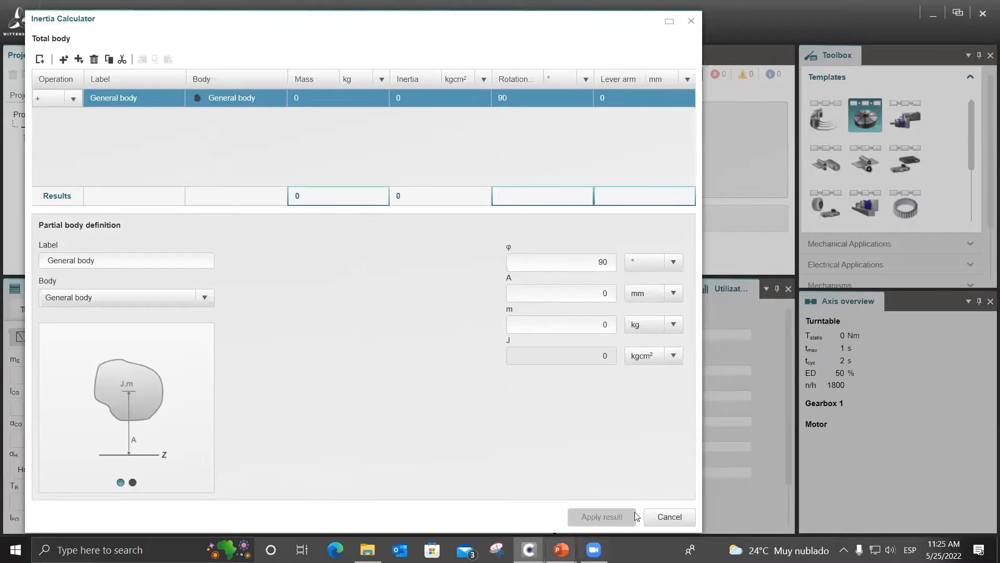
{"action": "mouse_move", "coordinate": [561, 549]}
{"action": "left_click", "coordinate": [635, 487]}
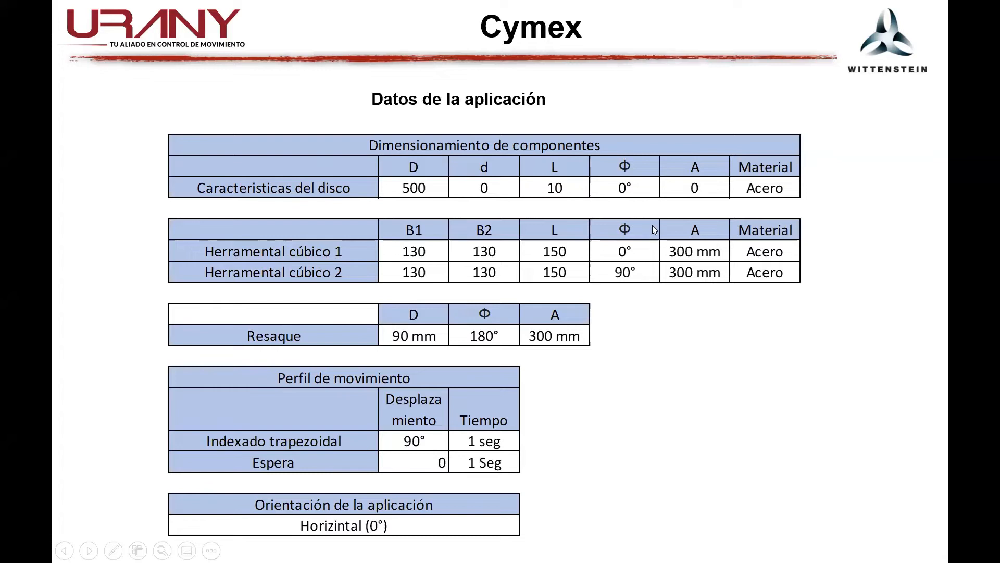
{"action": "key", "text": "alt+Tab"}
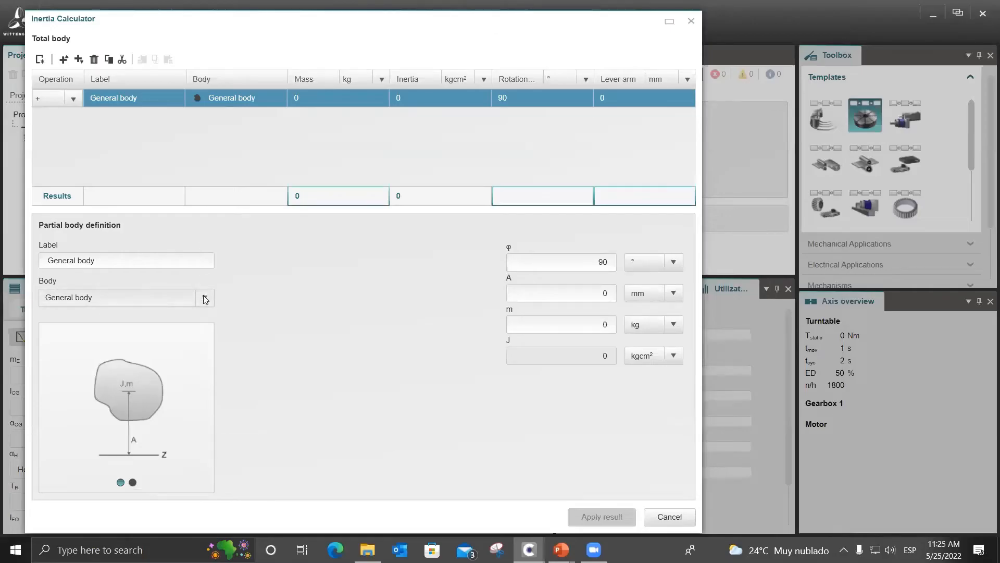
Define the first body as a Cylinder with outer diameter D 500 mm and length L 10 mm.
{"action": "left_click", "coordinate": [206, 295]}
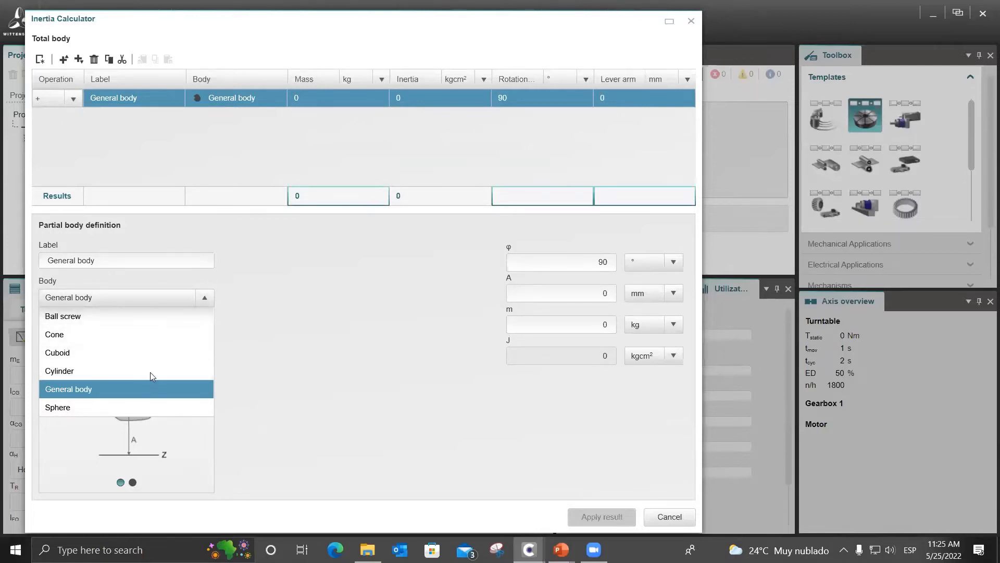
{"action": "left_click", "coordinate": [128, 371]}
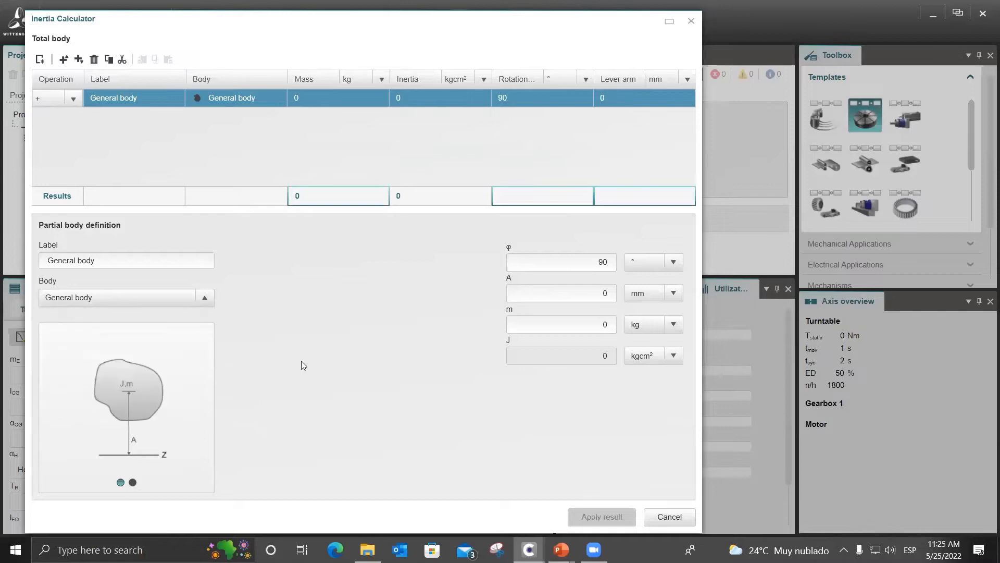
{"action": "left_click", "coordinate": [366, 262]}
{"action": "type", "text": "500"}
{"action": "key", "text": "Return"}
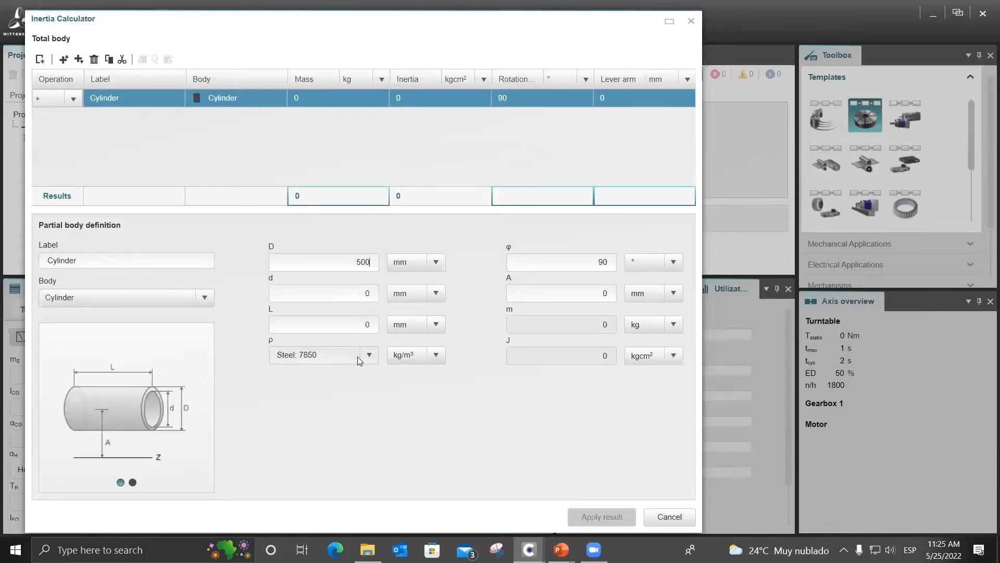
{"action": "left_click", "coordinate": [364, 290]}
{"action": "left_click", "coordinate": [367, 325]}
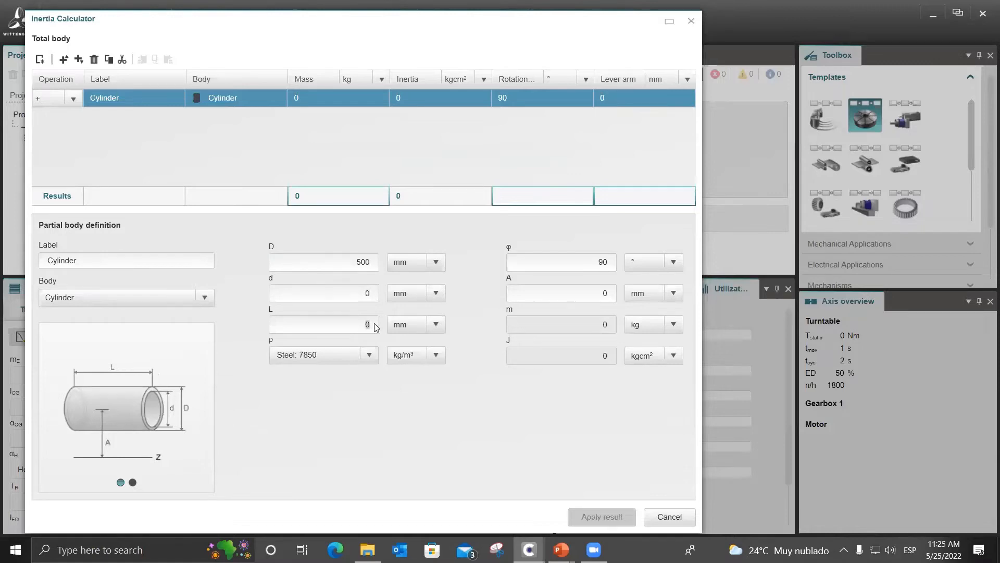
{"action": "type", "text": "10"}
{"action": "key", "text": "Return"}
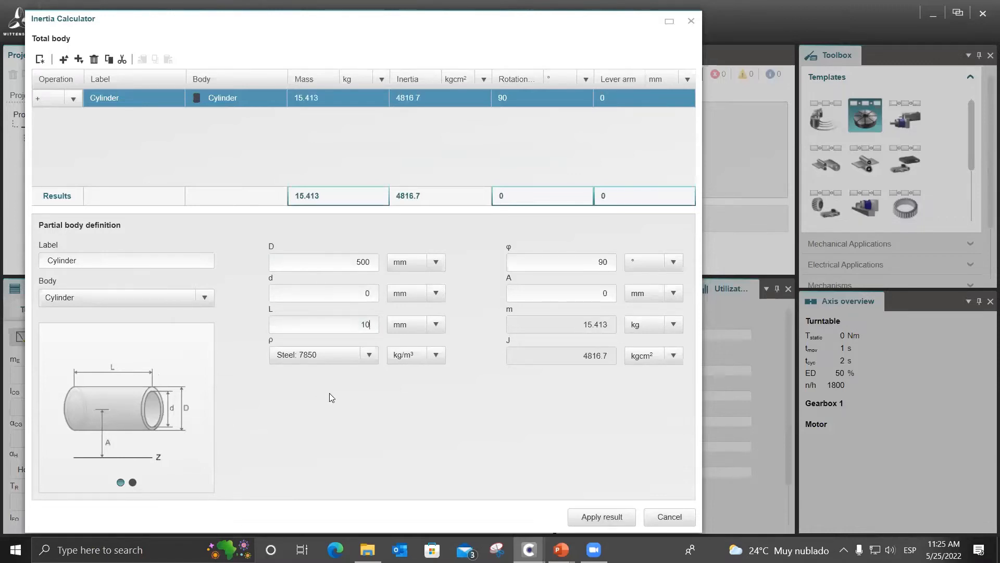
Try a custom density of 0.3 kg/m³ for the cylinder and restore Steel: 7850.
{"action": "left_click", "coordinate": [370, 355]}
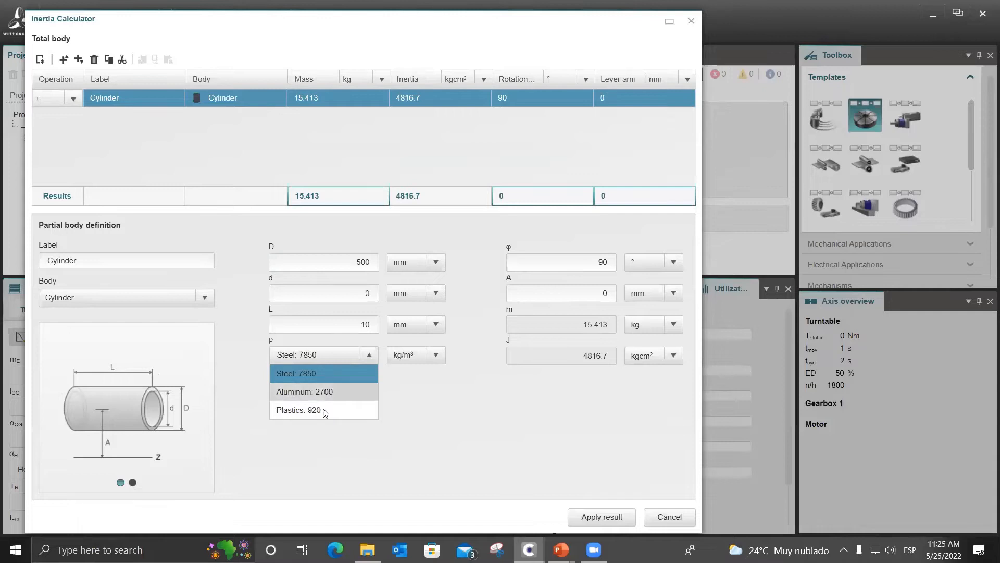
{"action": "left_click", "coordinate": [417, 407]}
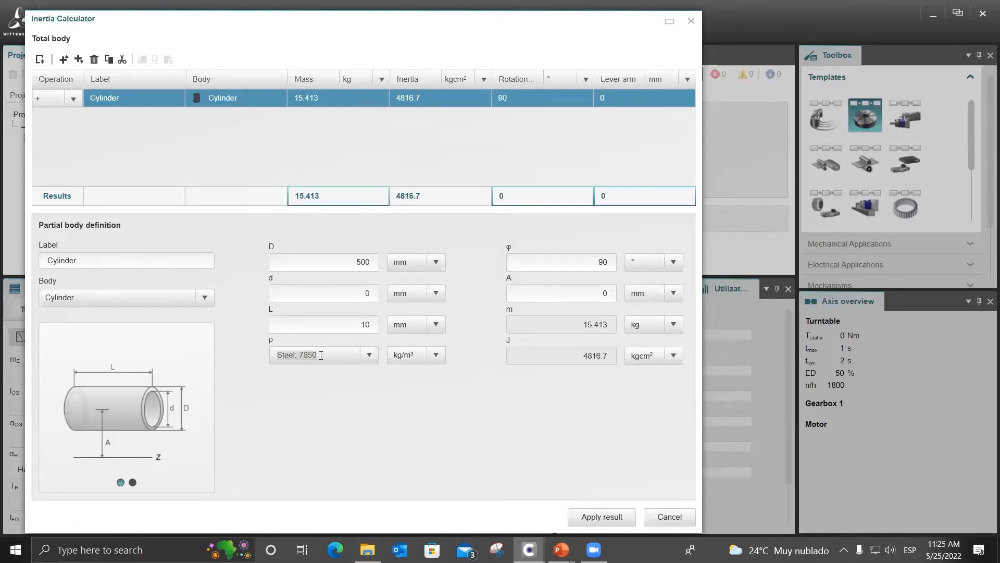
{"action": "type", "text": "03"}
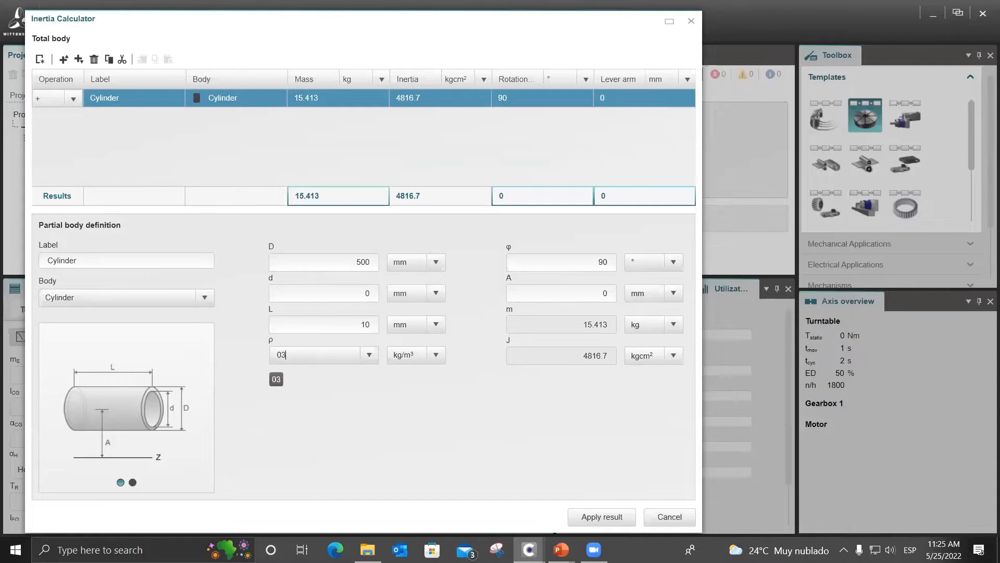
{"action": "key", "text": "BackSpace"}
{"action": "type", "text": ".3"}
{"action": "left_click", "coordinate": [344, 463]}
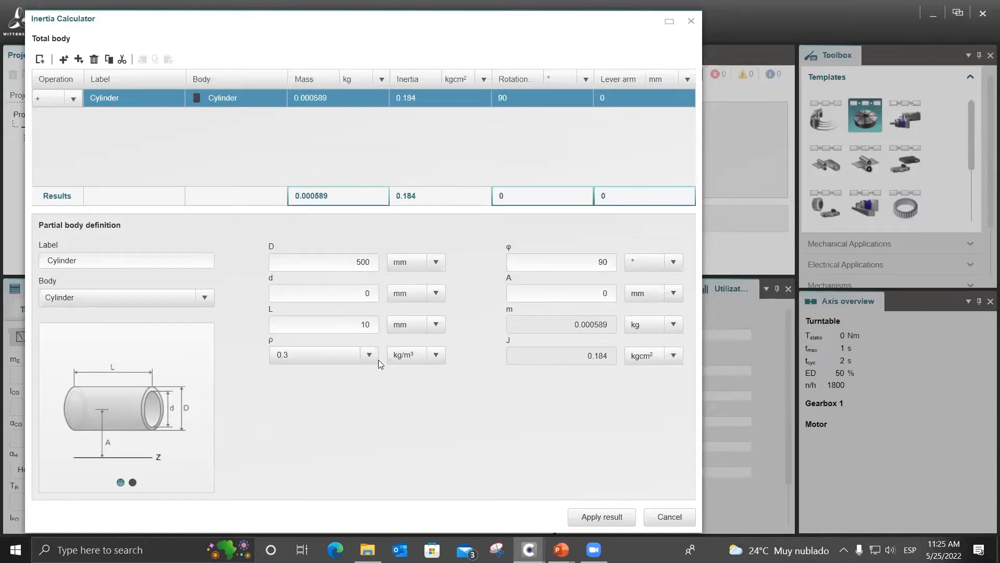
{"action": "left_click", "coordinate": [368, 355]}
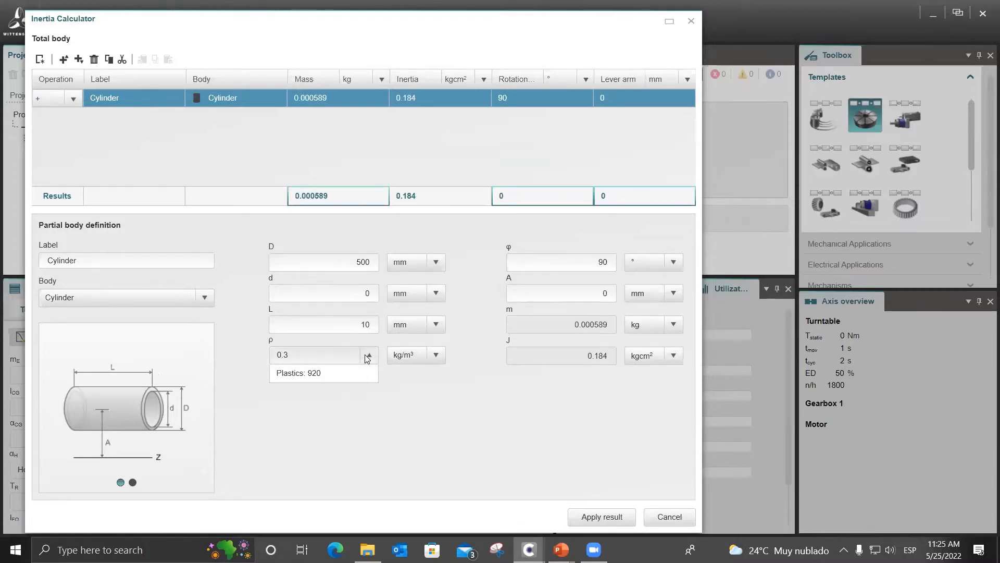
{"action": "left_click", "coordinate": [339, 370]}
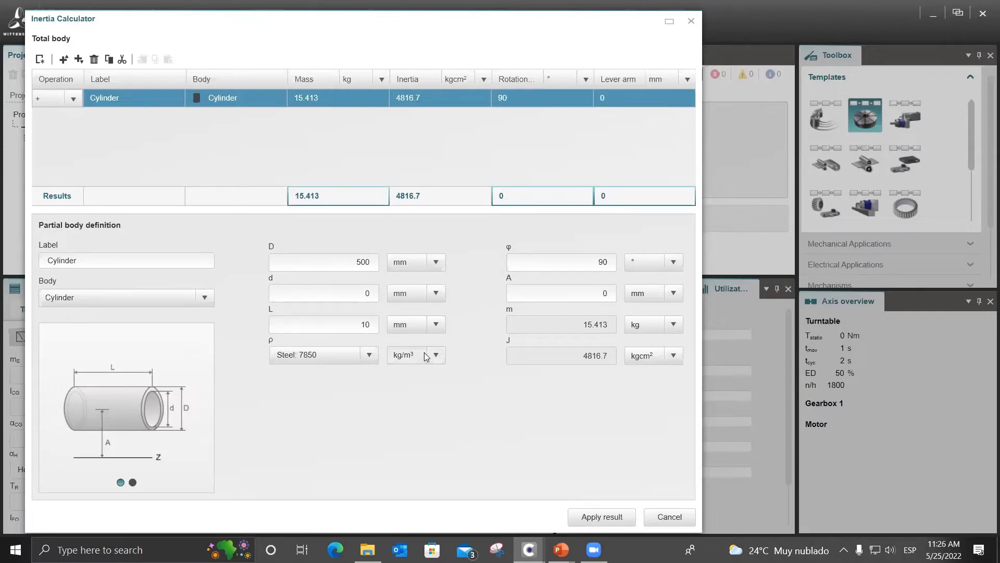
Set the cylinder's rotation φ to 0° and label the body Plato.
{"action": "left_click", "coordinate": [579, 265]}
{"action": "double_click", "coordinate": [532, 262]}
{"action": "type", "text": "0"}
{"action": "left_click_drag", "start_coordinate": [80, 261], "coordinate": [49, 265]}
{"action": "type", "text": "Plato"}
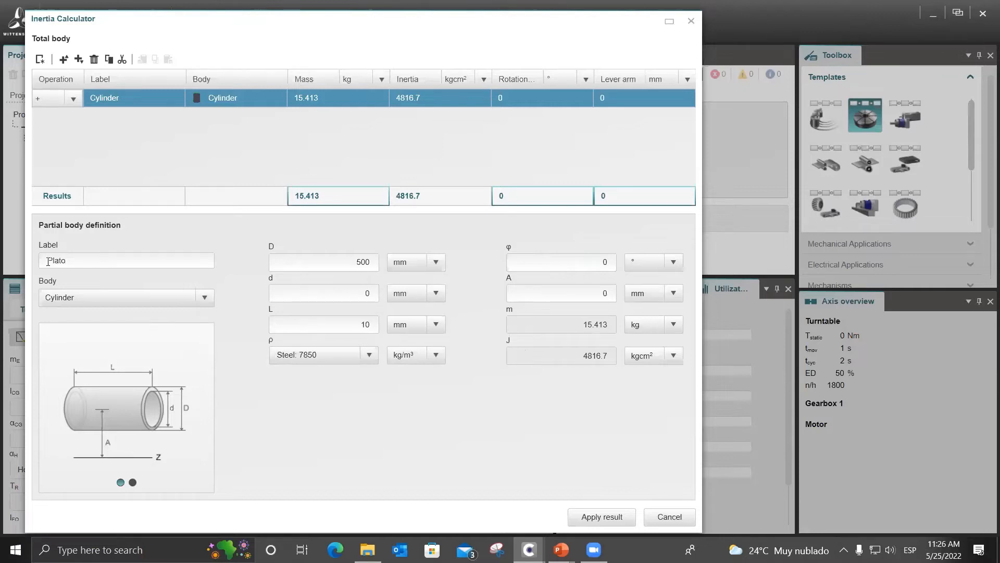
{"action": "left_click", "coordinate": [413, 442]}
Add a second body below Plato and look up the cubic tooling data in the PowerPoint slide show, returning to the Inertia Calculator.
{"action": "left_click", "coordinate": [78, 59]}
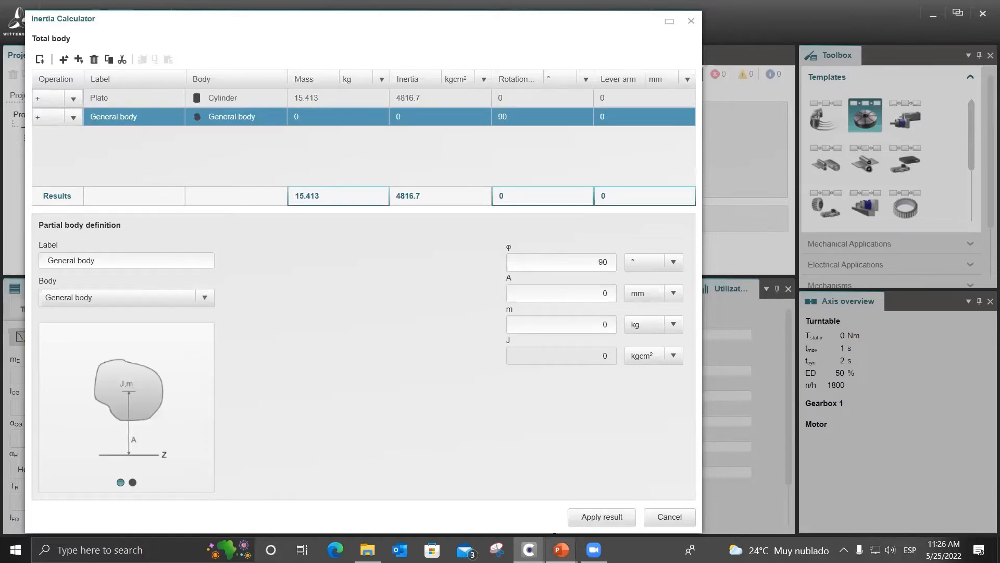
{"action": "mouse_move", "coordinate": [567, 542]}
{"action": "left_click", "coordinate": [599, 505]}
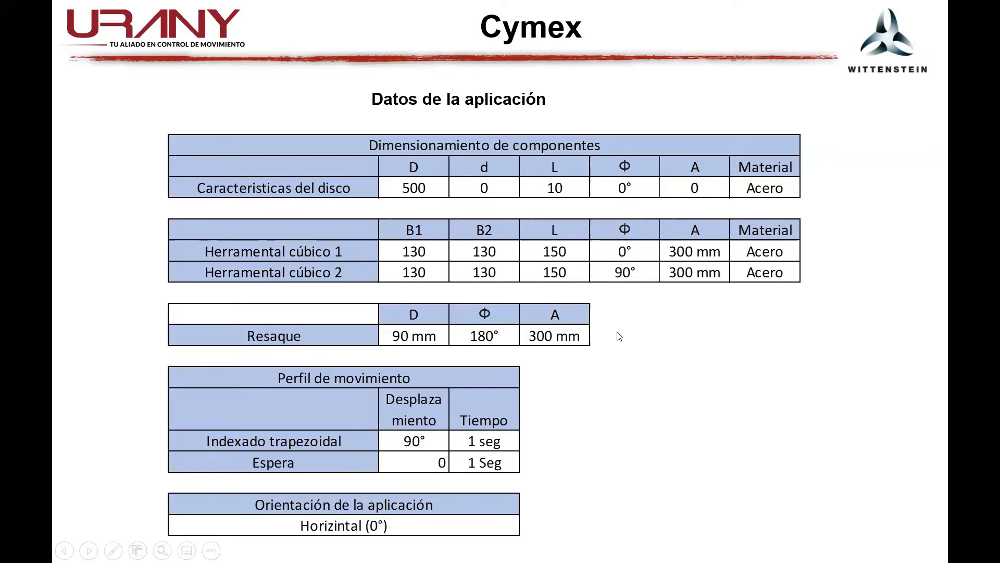
{"action": "key", "text": "alt+Tab"}
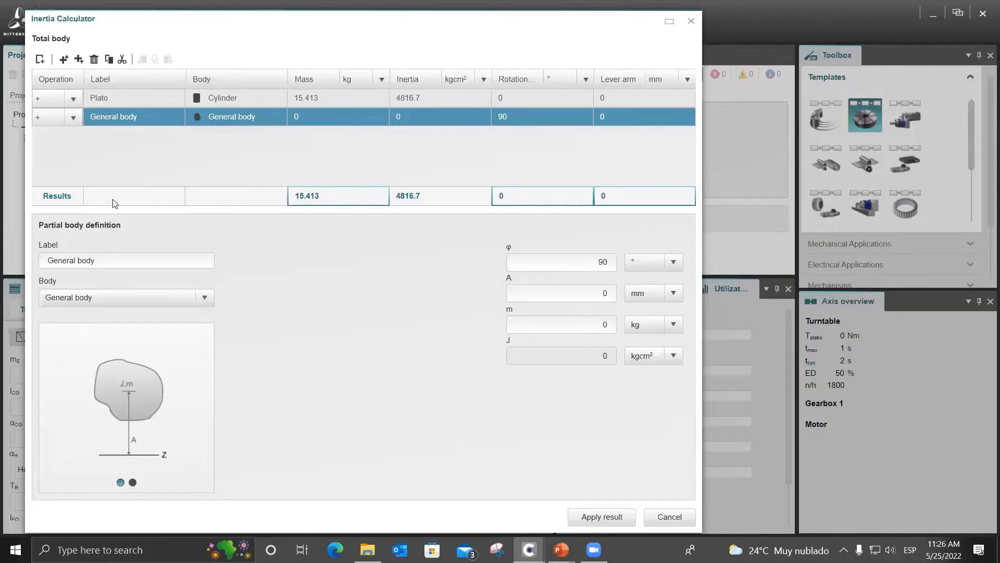
Define the new body as a Cuboid labelled Herrramental 1.
{"action": "left_click", "coordinate": [210, 298]}
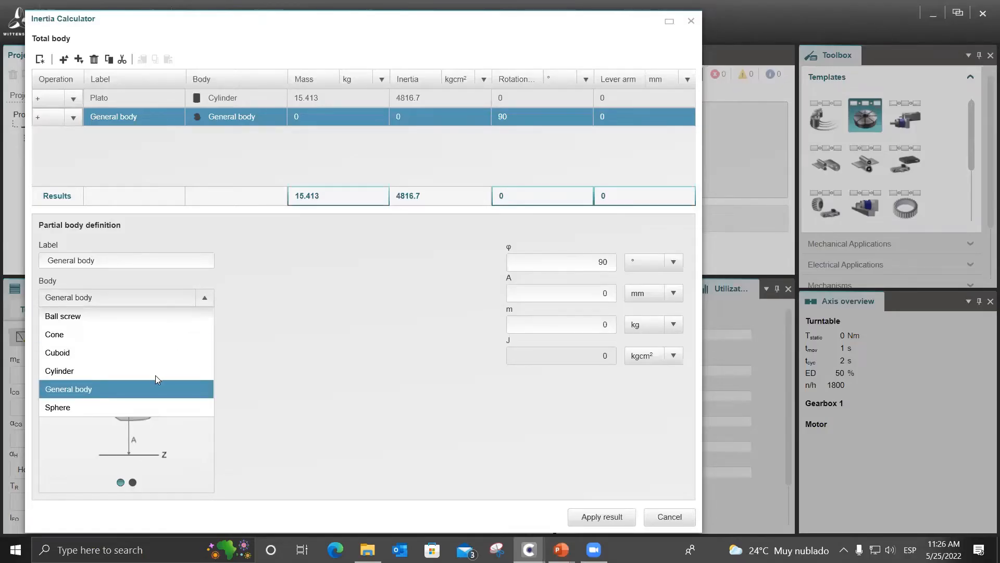
{"action": "left_click", "coordinate": [156, 356]}
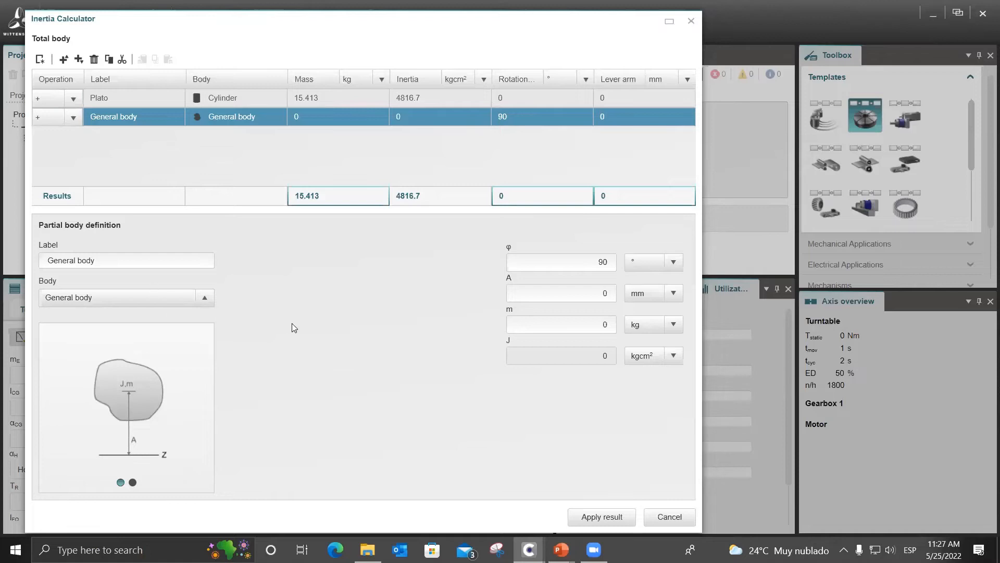
{"action": "left_click_drag", "start_coordinate": [180, 263], "coordinate": [41, 256]}
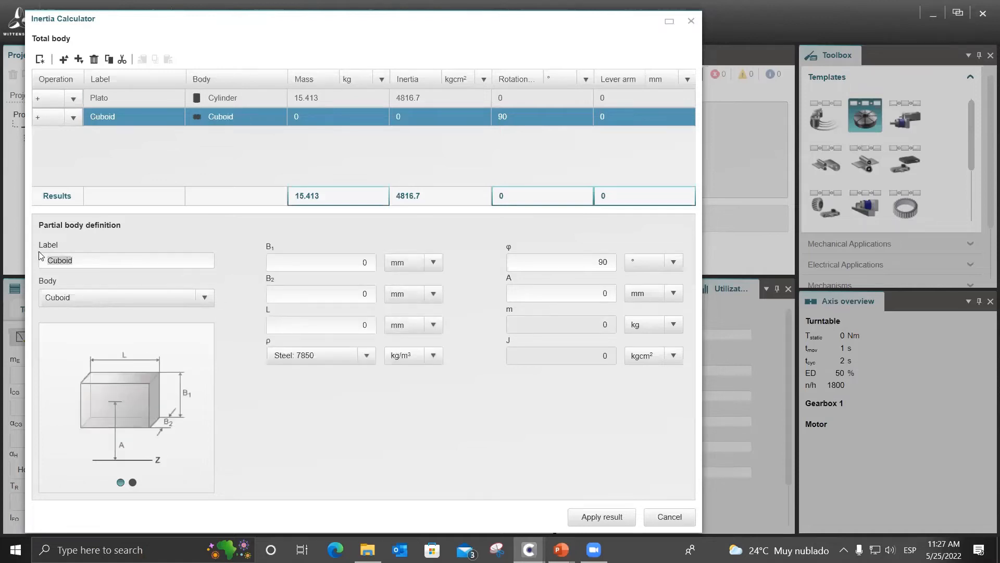
{"action": "type", "text": "Herrramental 1"}
Set the Herrramental 1 cuboid's dimensions to B1 130 mm, B2 130 mm and L 150 mm.
{"action": "left_click", "coordinate": [349, 263]}
{"action": "mouse_move", "coordinate": [566, 544]}
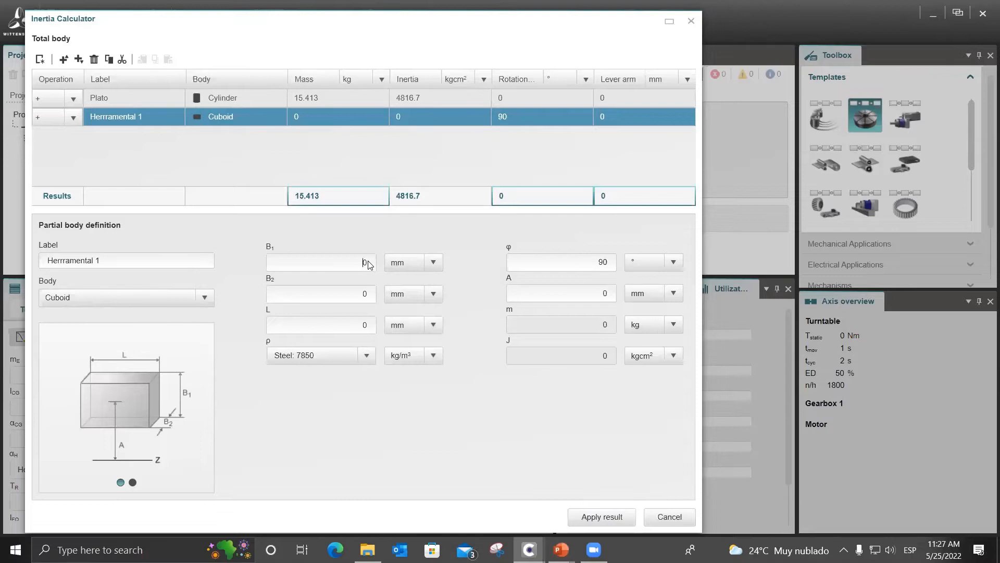
{"action": "type", "text": "130"}
{"action": "key", "text": "Tab"}
{"action": "type", "text": "103"}
{"action": "key", "text": "BackSpace"}
{"action": "key", "text": "BackSpace"}
{"action": "key", "text": "BackSpace"}
{"action": "type", "text": "130"}
{"action": "key", "text": "Tab"}
{"action": "type", "text": "150"}
Set the Herrramental 1 cuboid's rotation φ to 0° and its lever arm A to 300 mm.
{"action": "left_click", "coordinate": [606, 262]}
{"action": "double_click", "coordinate": [606, 262]}
{"action": "type", "text": "0"}
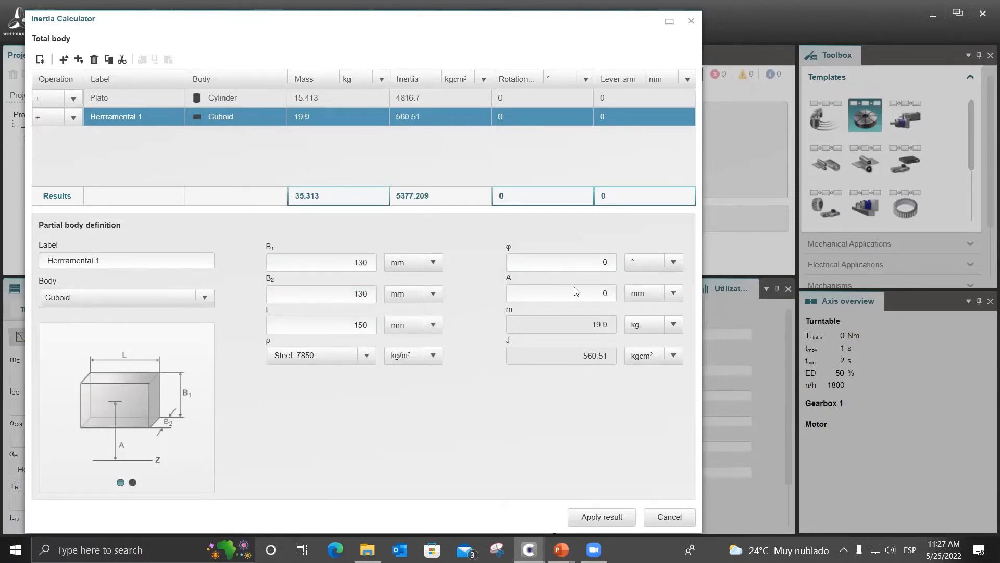
{"action": "double_click", "coordinate": [604, 293]}
{"action": "type", "text": "300"}
{"action": "key", "text": "Return"}
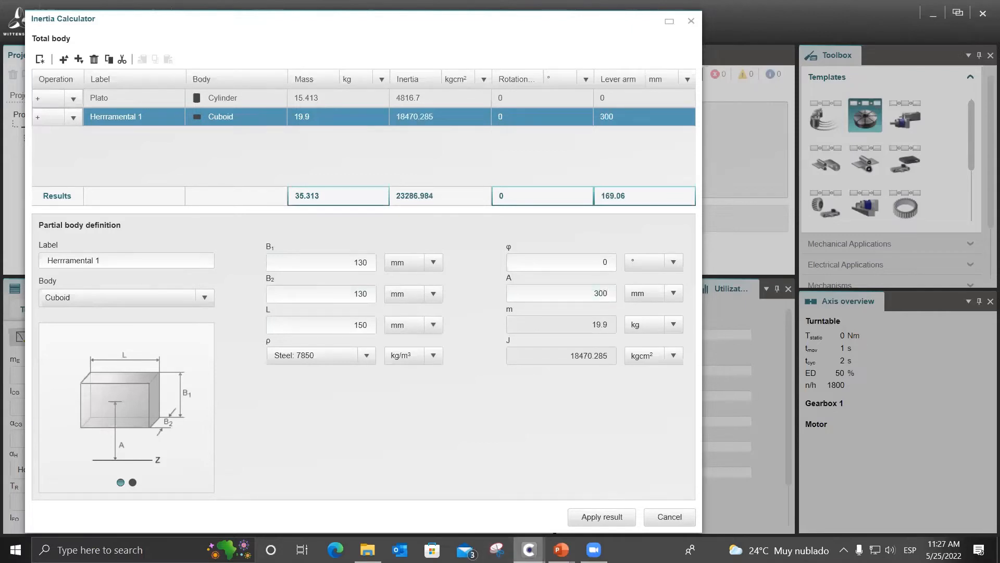
Check the Herramental cúbico 2 data in the PowerPoint slide show and insert a copy of the Herrramental 1 body below it in the Inertia Calculator.
{"action": "left_click", "coordinate": [630, 492]}
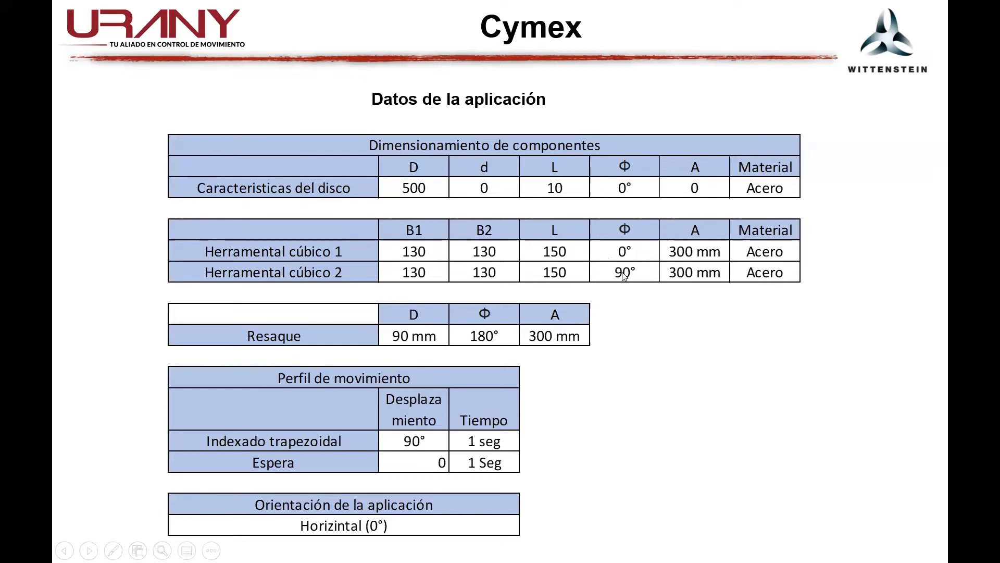
{"action": "key", "text": "alt+Tab"}
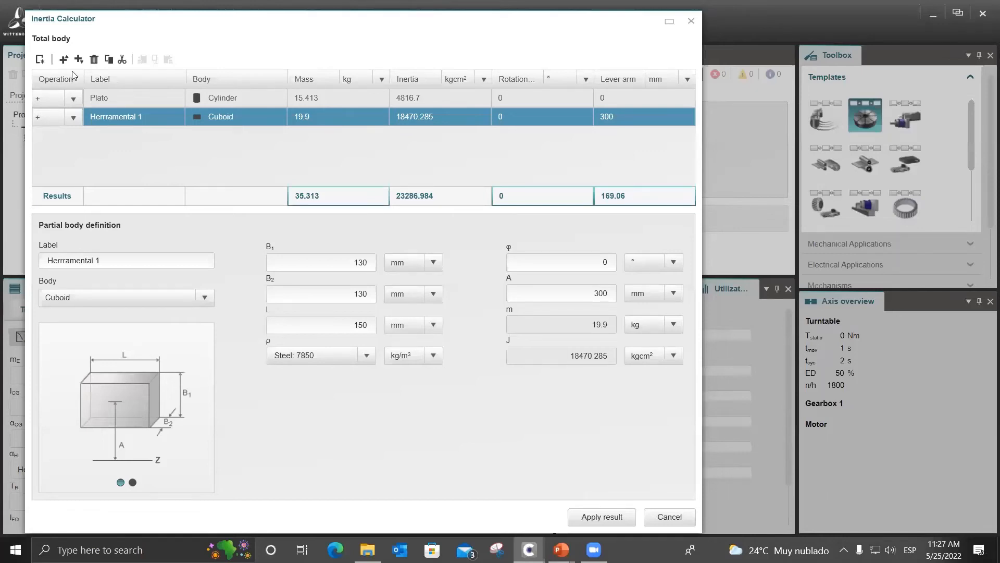
{"action": "left_click", "coordinate": [110, 60]}
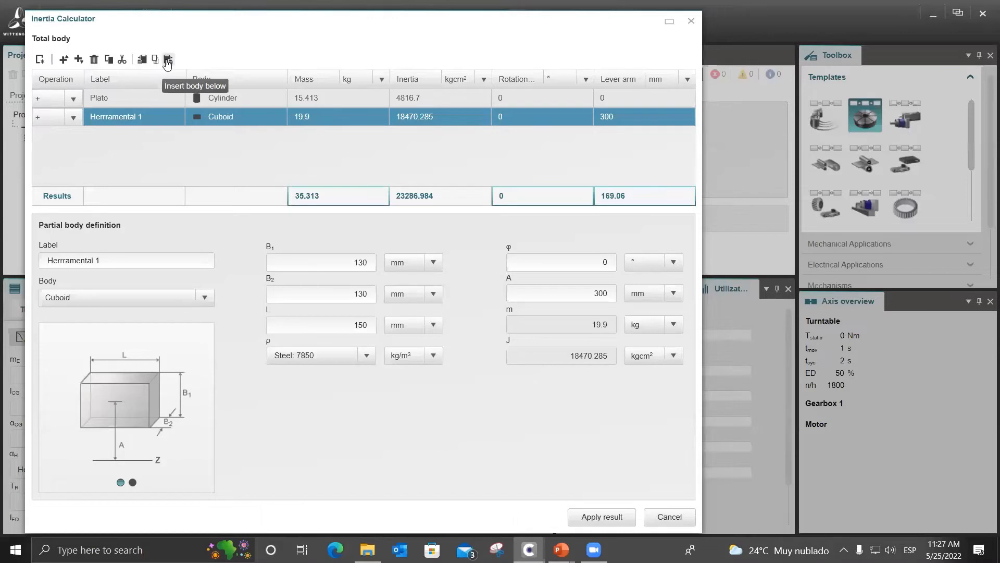
{"action": "left_click", "coordinate": [167, 60]}
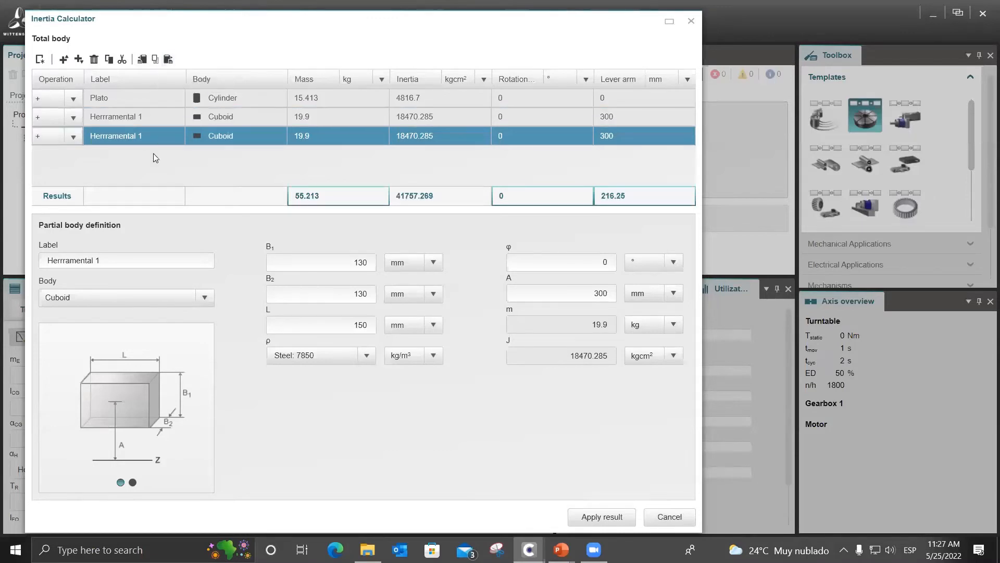
Relabel the copied cuboid Herrramental 2 and set its rotation φ to 90°.
{"action": "left_click", "coordinate": [143, 262]}
{"action": "double_click", "coordinate": [607, 263]}
{"action": "type", "text": "90"}
Look up the cutout (Resaque) diameter, angle and lever arm in the PowerPoint slide show, returning to the Inertia Calculator.
{"action": "mouse_move", "coordinate": [561, 550]}
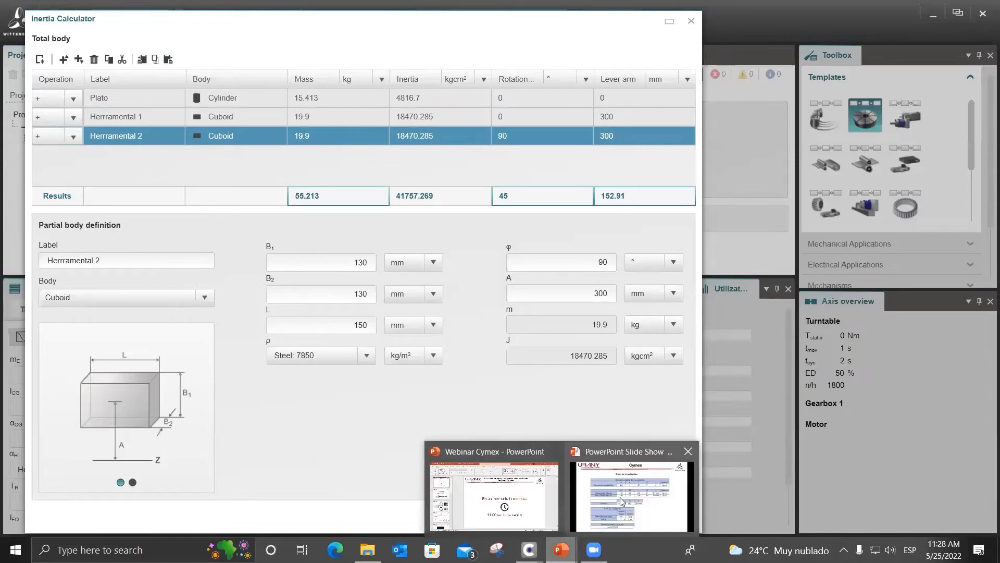
{"action": "left_click", "coordinate": [621, 501]}
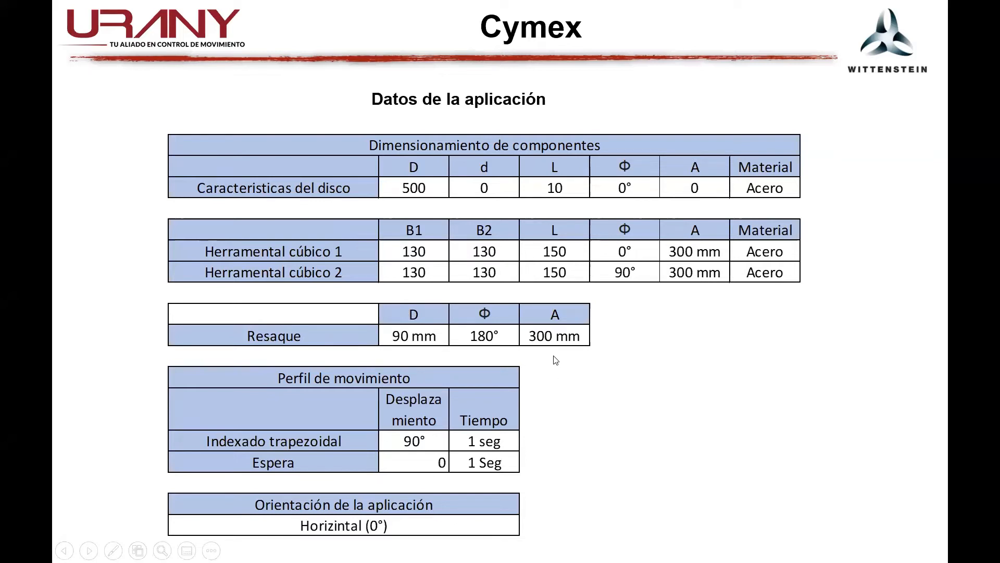
{"action": "key", "text": "alt+Tab"}
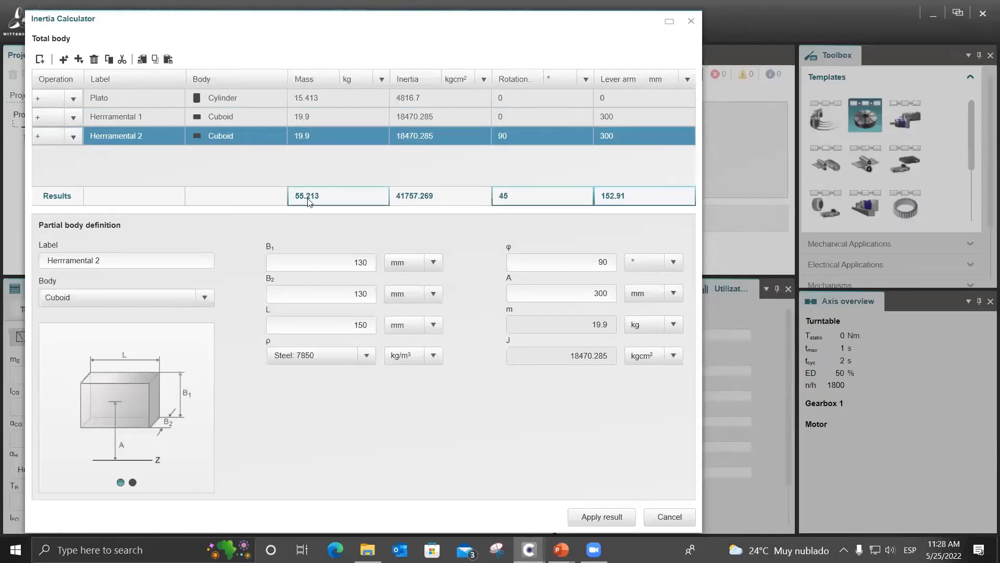
Insert a new Cylinder body below Herrramental 2 in the Inertia Calculator with its operation set to subtraction (-).
{"action": "left_click", "coordinate": [78, 59]}
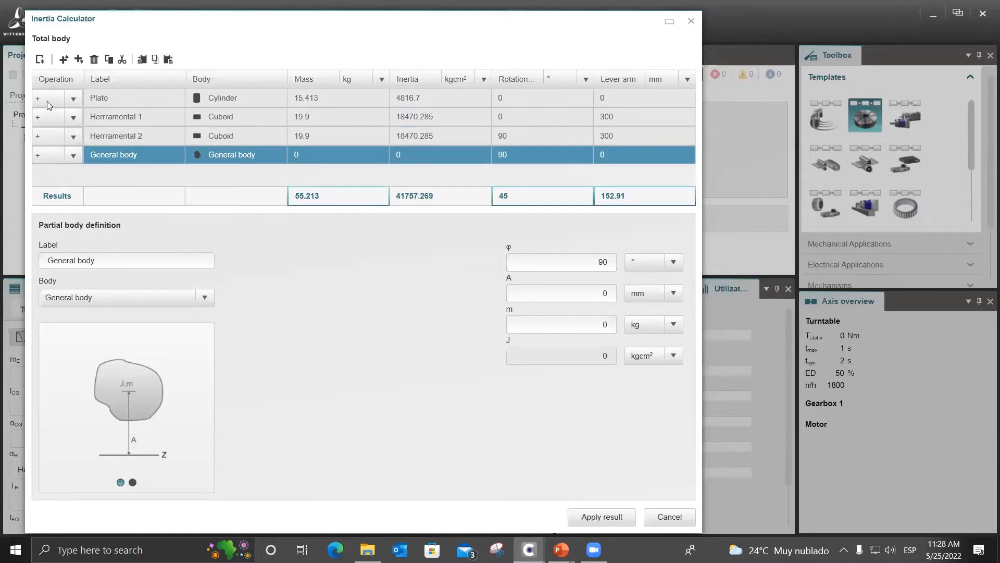
{"action": "left_click", "coordinate": [78, 162]}
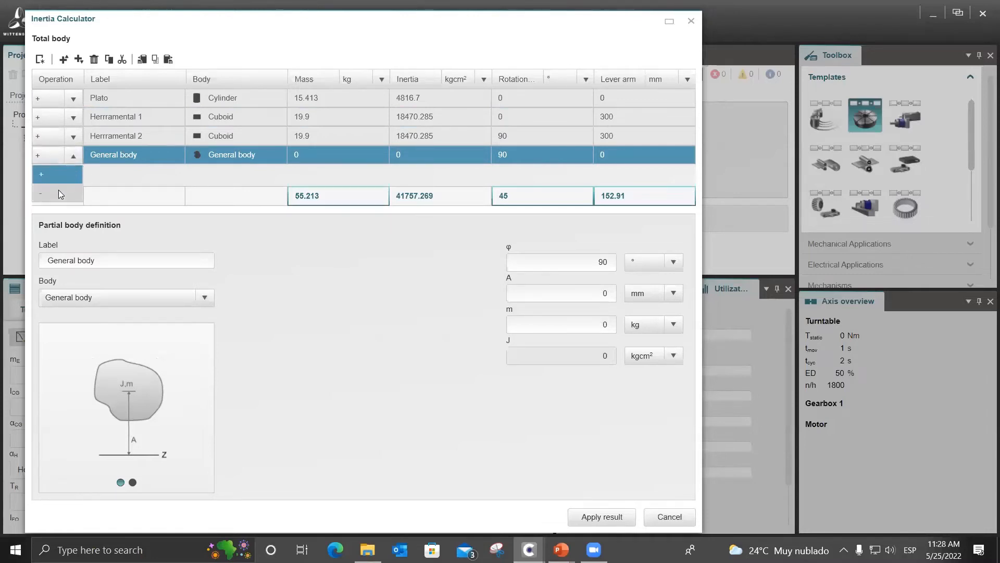
{"action": "left_click", "coordinate": [256, 231]}
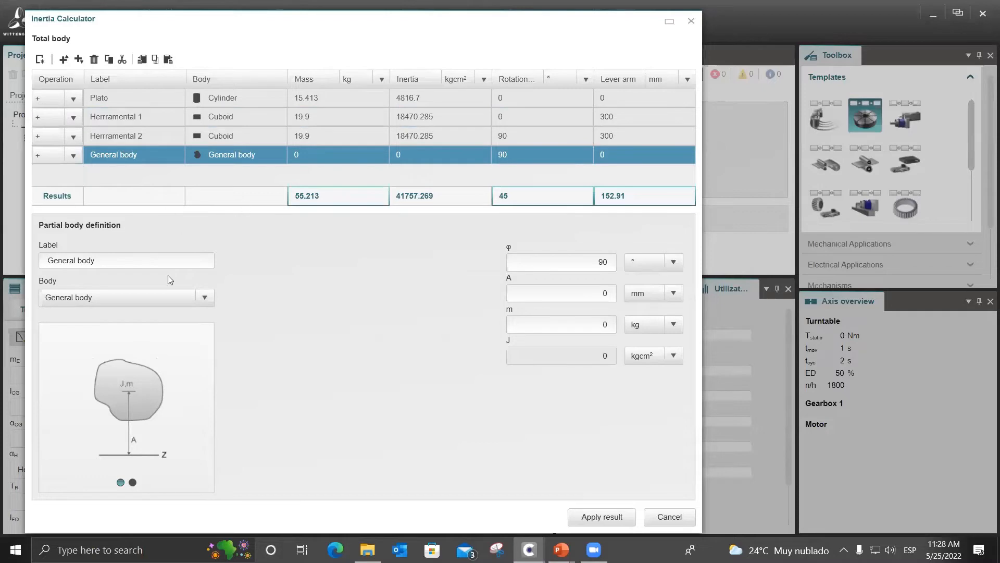
{"action": "left_click", "coordinate": [162, 298]}
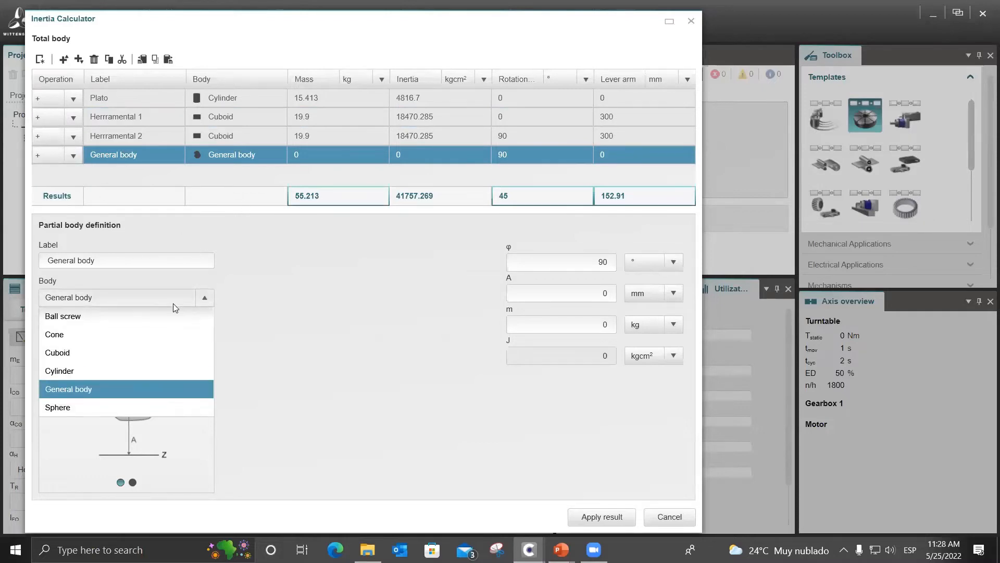
{"action": "left_click", "coordinate": [156, 366]}
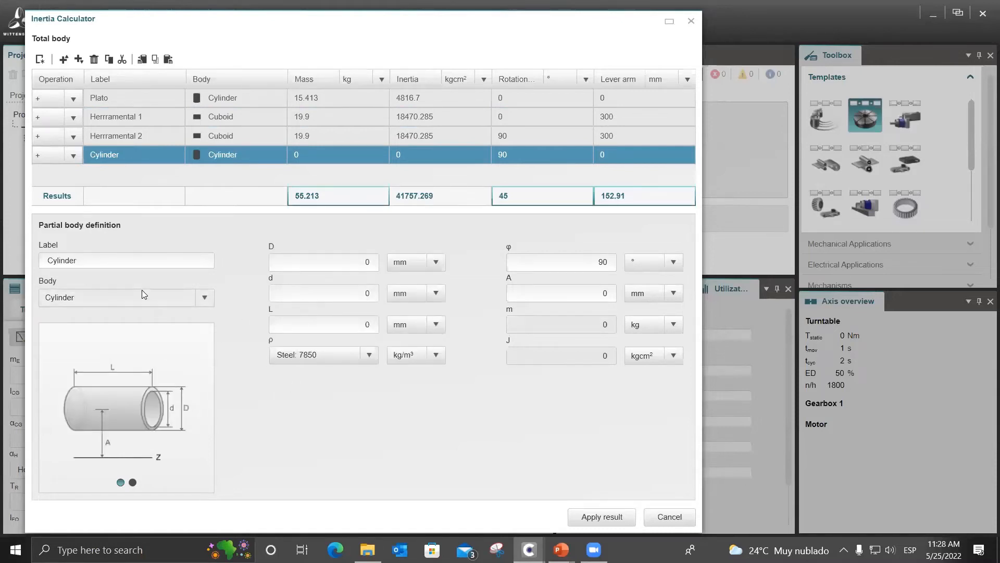
{"action": "left_click", "coordinate": [73, 157]}
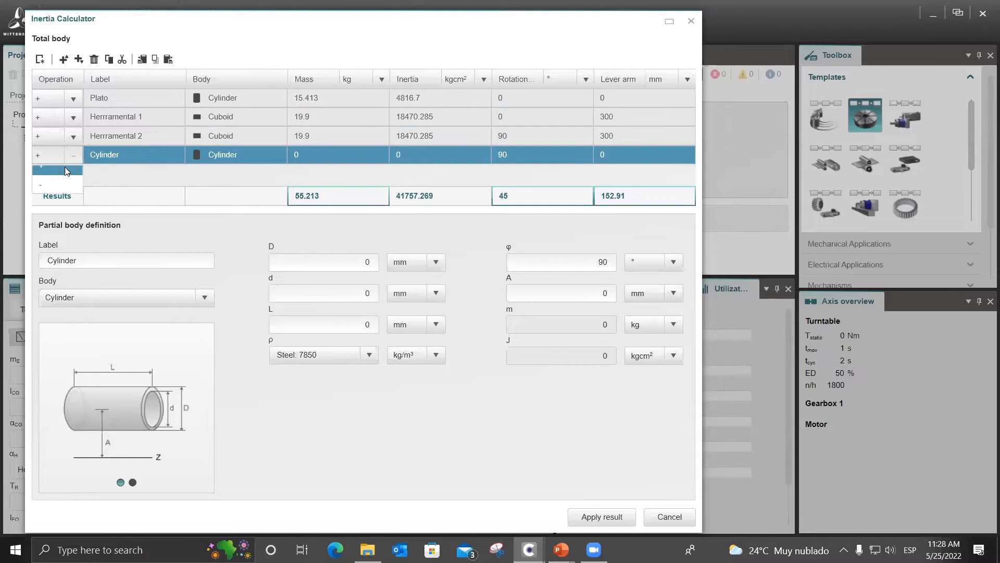
{"action": "left_click", "coordinate": [49, 193]}
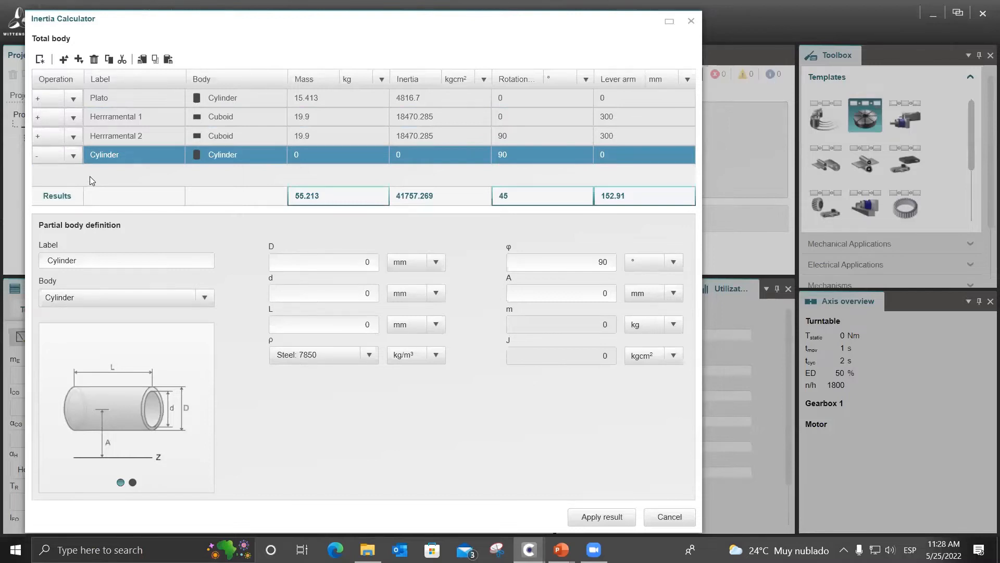
Label the subtracted cylinder Resaque and set its outer diameter D to 90 mm.
{"action": "double_click", "coordinate": [45, 256]}
{"action": "type", "text": "REsque"}
{"action": "type", "text": "saque"}
{"action": "left_click", "coordinate": [374, 267]}
{"action": "type", "text": "90"}
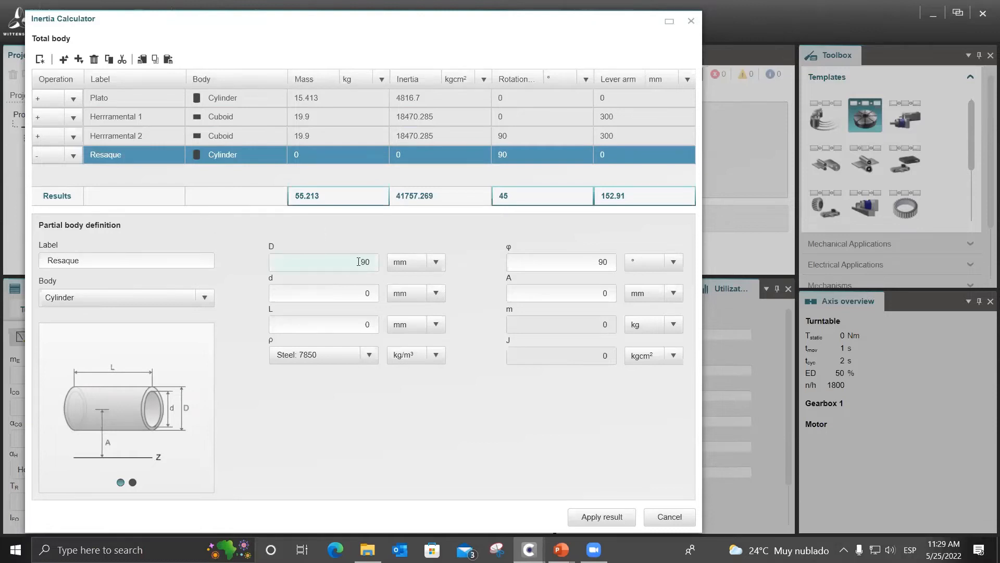
{"action": "key", "text": "Tab"}
Set the Resaque cylinder's rotation φ to 180° and its lever arm A to 300 mm, checking the application data in the PowerPoint slide show.
{"action": "mouse_move", "coordinate": [561, 549]}
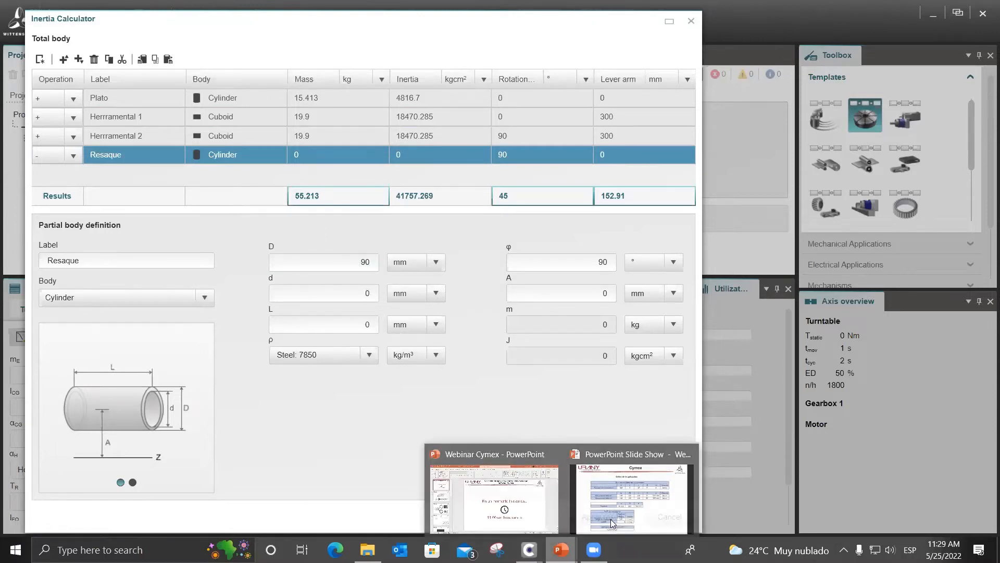
{"action": "left_click", "coordinate": [632, 495]}
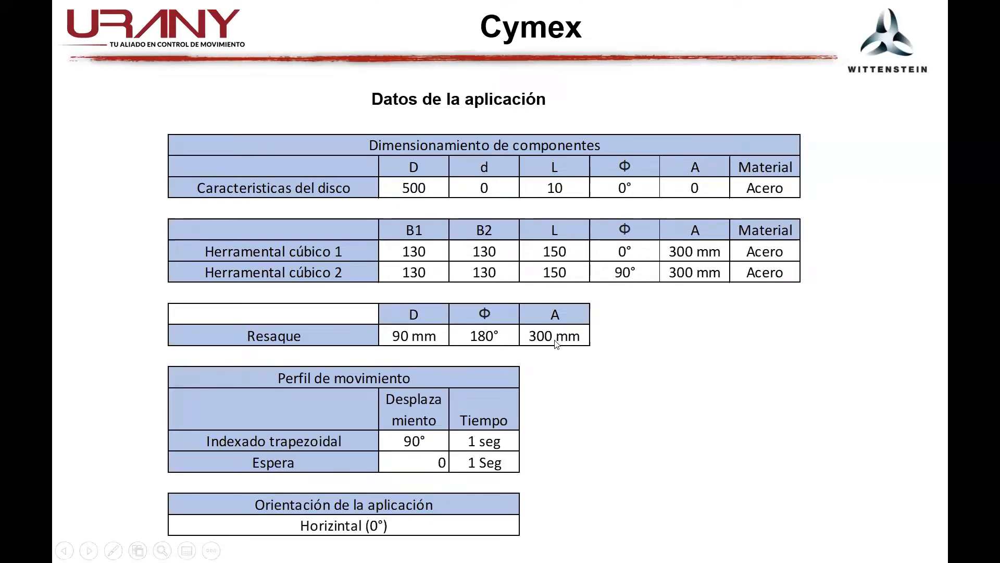
{"action": "key", "text": "alt+Tab"}
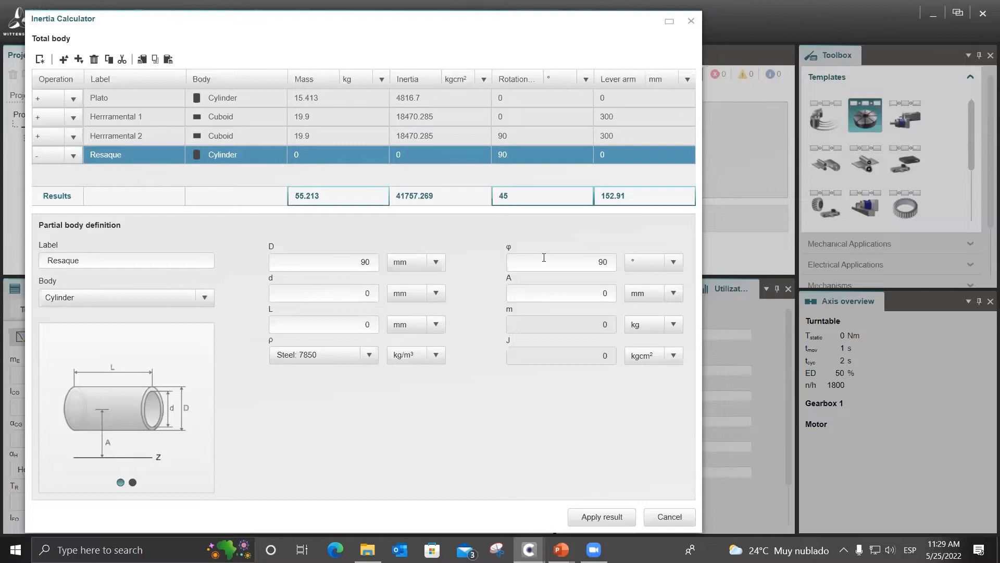
{"action": "double_click", "coordinate": [588, 258]}
{"action": "type", "text": "180"}
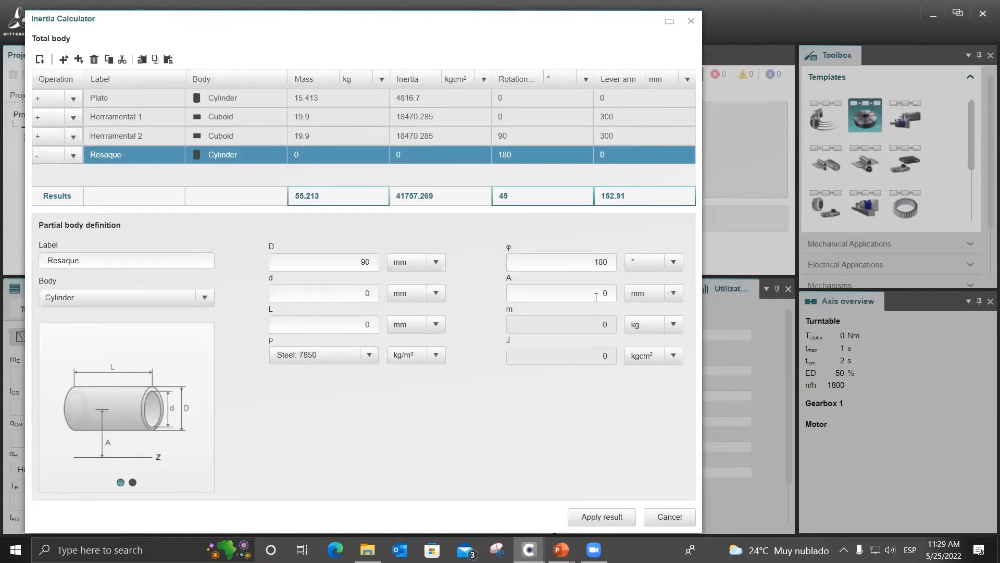
{"action": "left_click_drag", "start_coordinate": [597, 297], "coordinate": [616, 291]}
{"action": "type", "text": "300"}
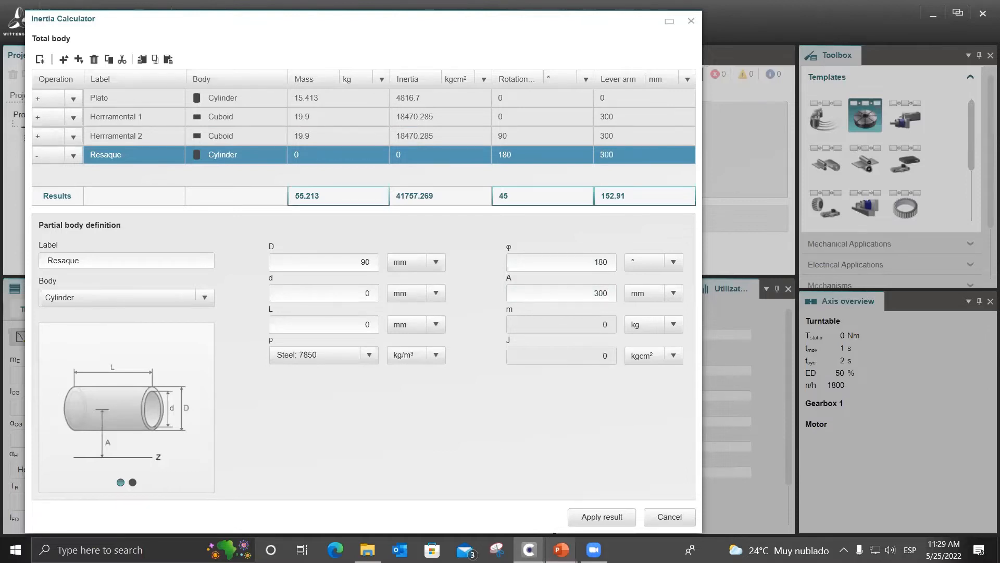
{"action": "mouse_move", "coordinate": [560, 549]}
{"action": "left_click", "coordinate": [631, 492]}
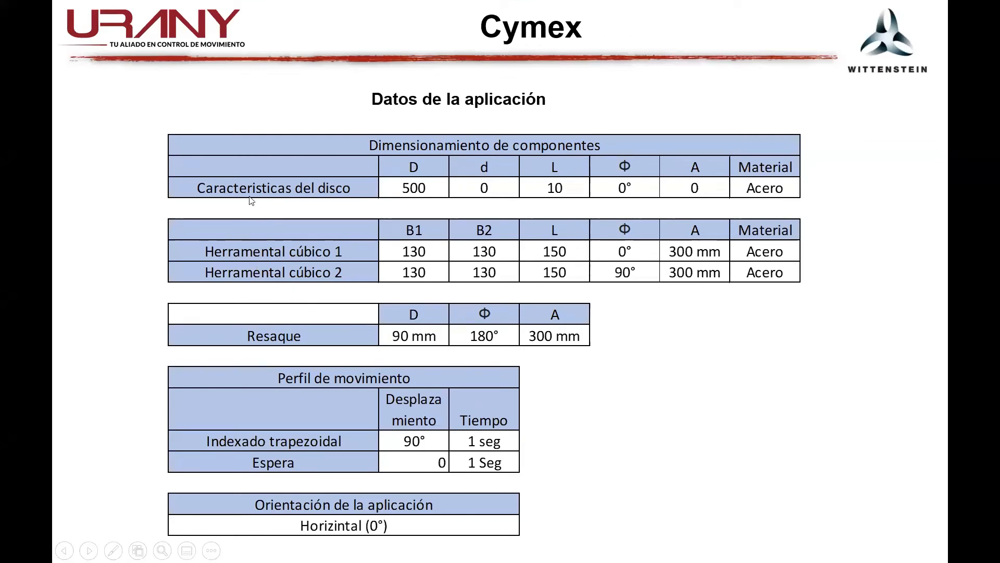
{"action": "key", "text": "alt+Tab"}
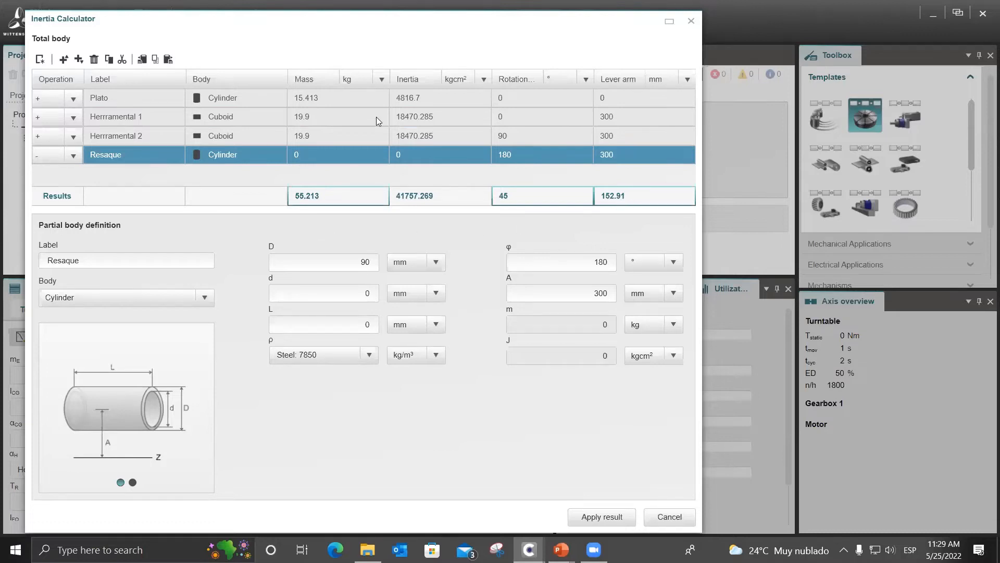
Switch the inertia unit of the total body to kgm² and apply the calculated result to the turntable.
{"action": "left_click", "coordinate": [484, 82]}
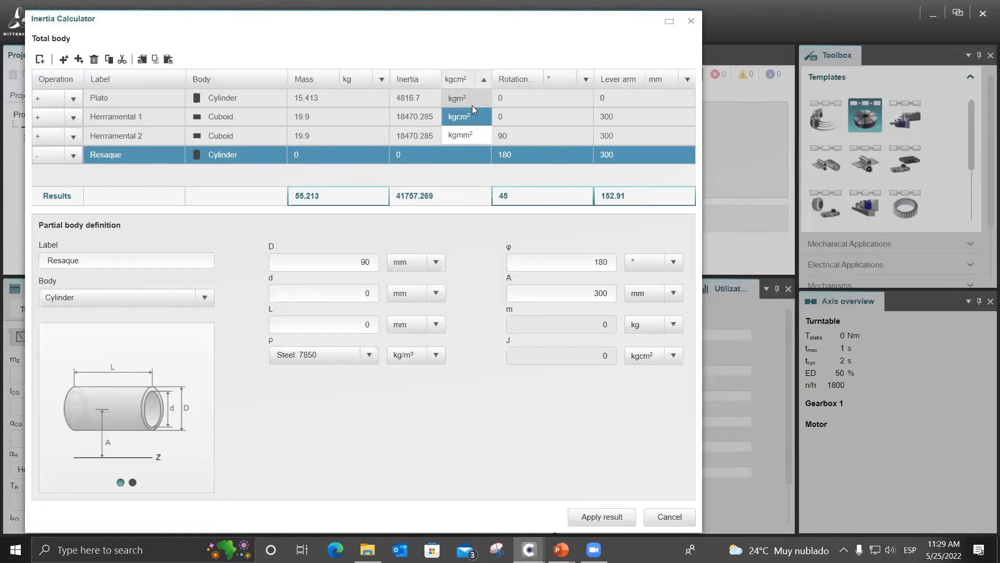
{"action": "left_click", "coordinate": [476, 102]}
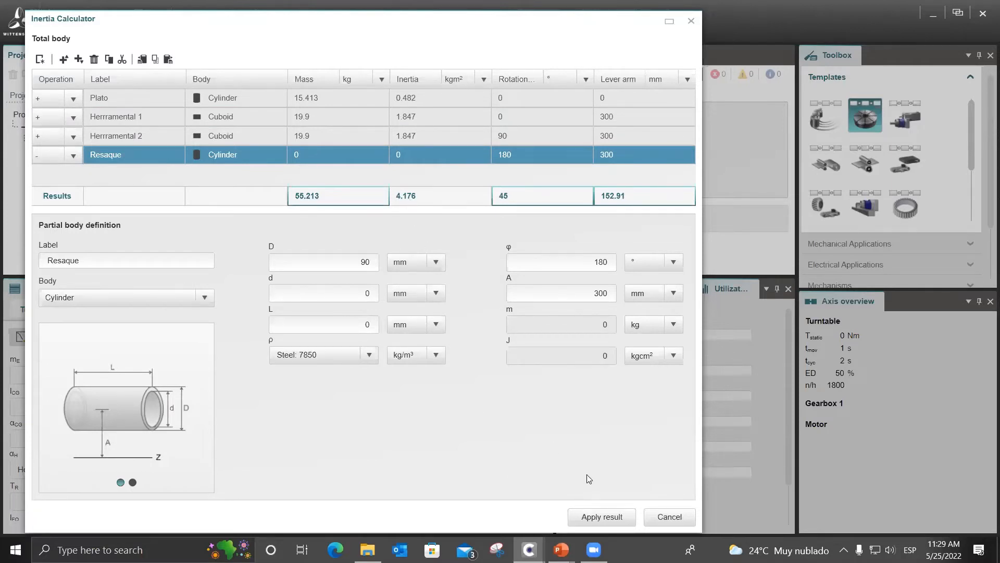
{"action": "left_click", "coordinate": [586, 518]}
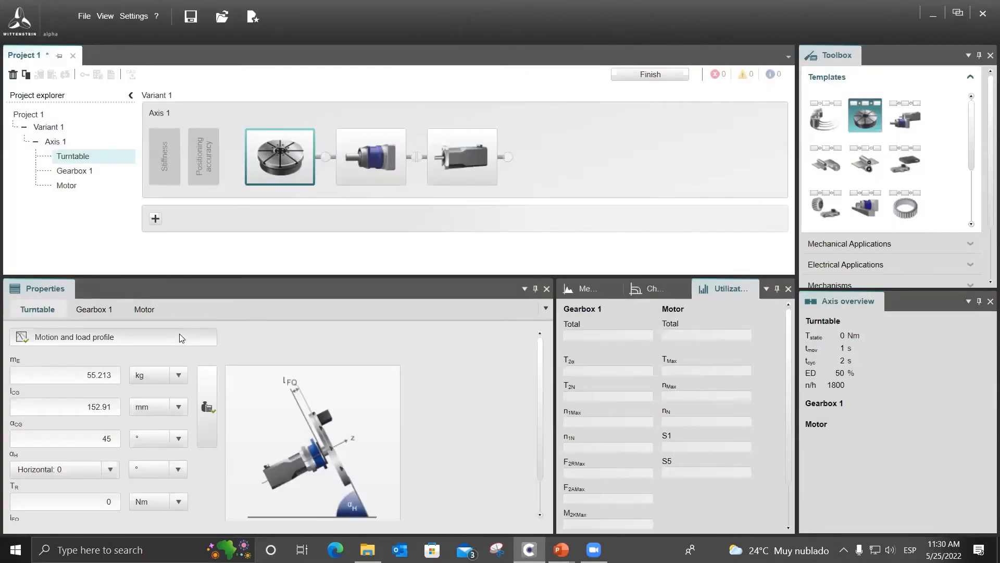
Open the turntable's motion and load profile and set the movement segment's load inertia J to 4.176 kgm².
{"action": "left_click", "coordinate": [179, 335]}
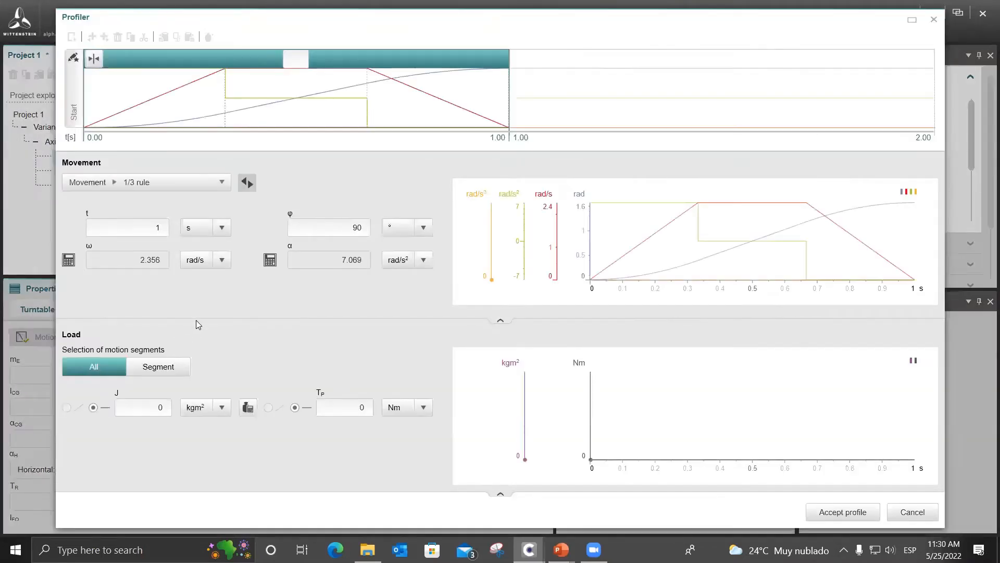
{"action": "left_click", "coordinate": [169, 407]}
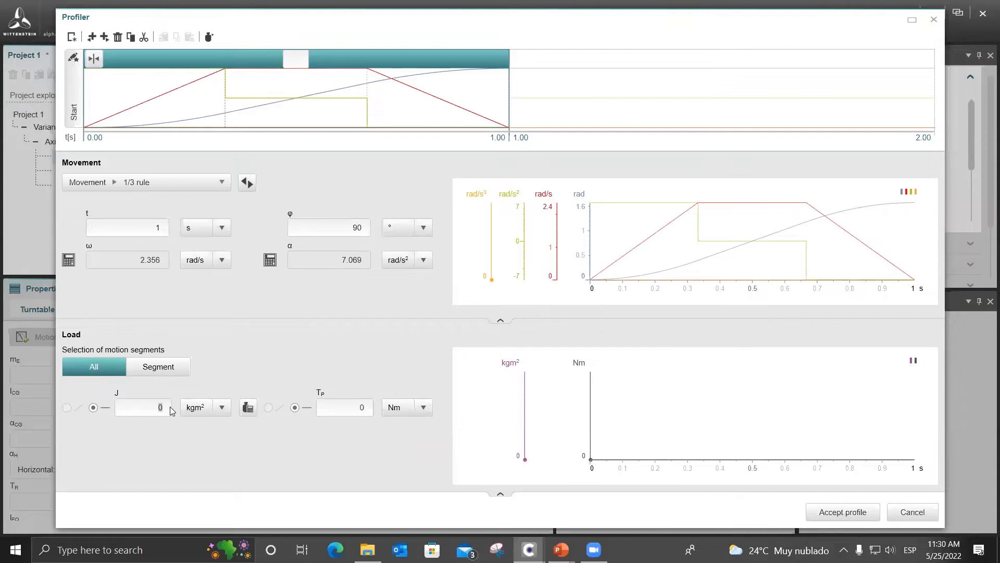
{"action": "type", "text": "4.176"}
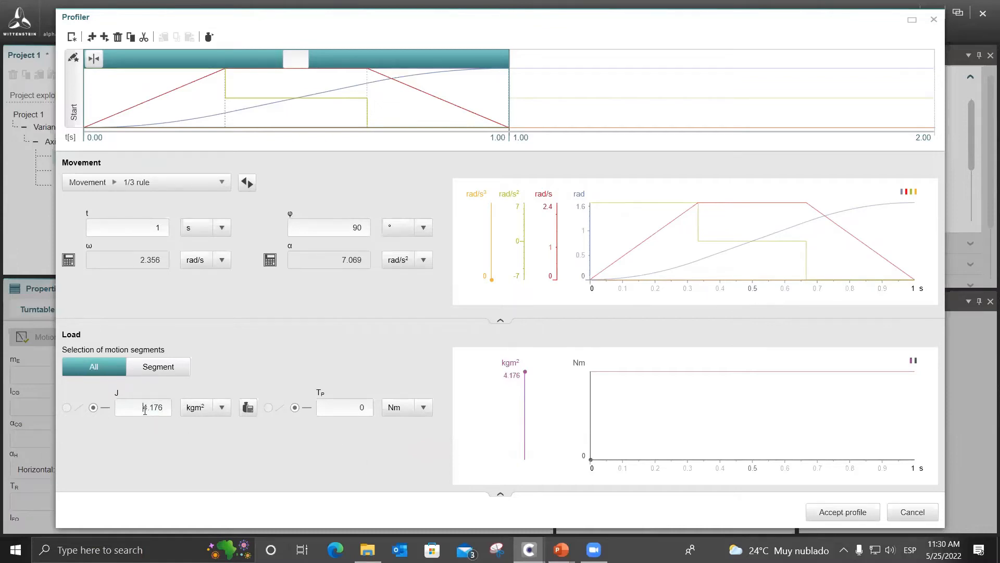
Compare the load values of the 1/3 rule movement segment and the dwell segment in the Profiler.
{"action": "left_click", "coordinate": [633, 107]}
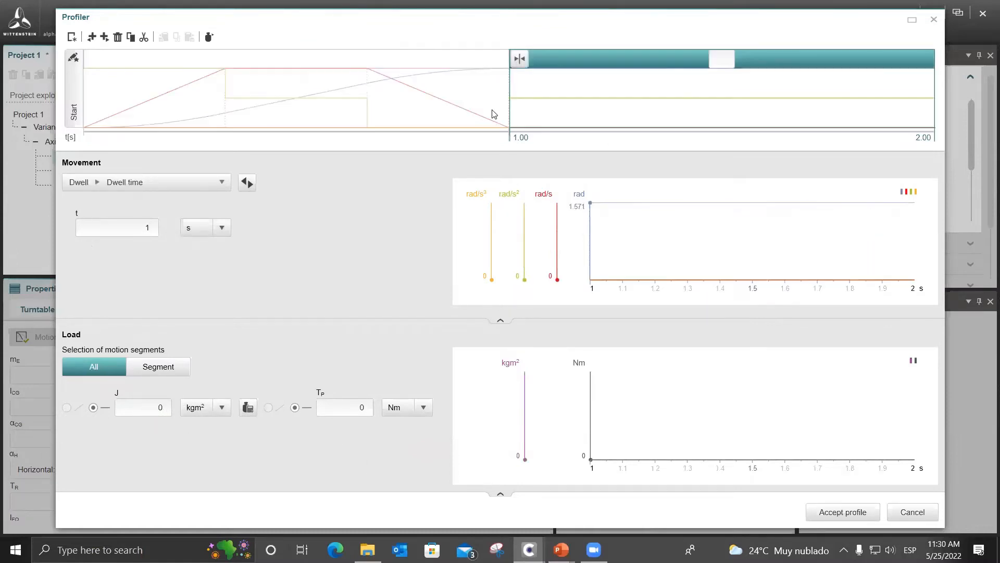
{"action": "left_click", "coordinate": [253, 99]}
{"action": "left_click", "coordinate": [581, 115]}
{"action": "left_click", "coordinate": [426, 96]}
{"action": "left_click", "coordinate": [634, 95]}
{"action": "left_click", "coordinate": [573, 96]}
{"action": "left_click", "coordinate": [524, 109]}
{"action": "left_click", "coordinate": [458, 100]}
{"action": "left_click", "coordinate": [570, 94]}
{"action": "left_click", "coordinate": [346, 94]}
{"action": "left_click", "coordinate": [521, 103]}
{"action": "left_click", "coordinate": [513, 137]}
{"action": "left_click", "coordinate": [580, 111]}
Transfer the movement segment's load to the dwell segment on its right and accept the profile.
{"action": "left_click", "coordinate": [232, 80]}
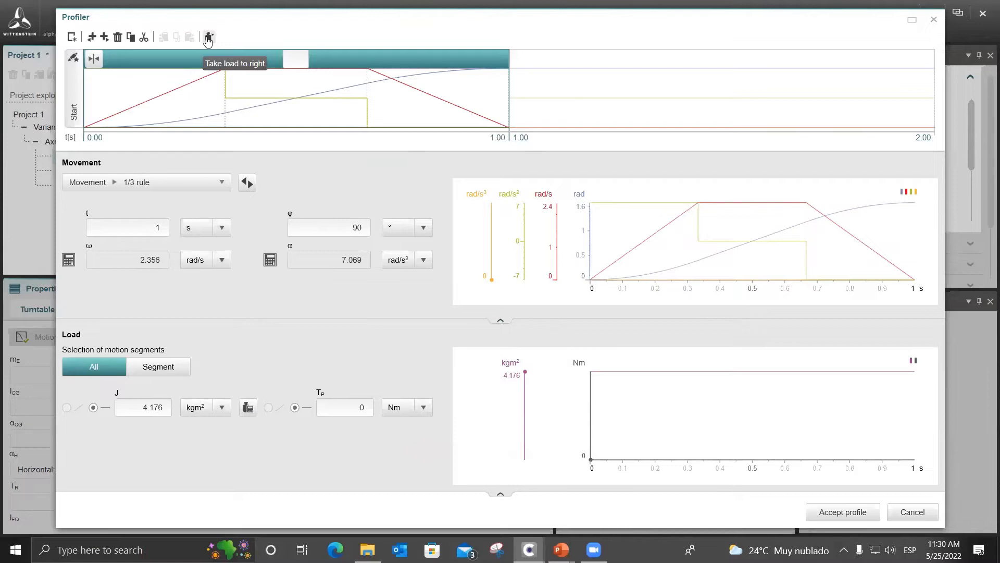
{"action": "left_click", "coordinate": [207, 39]}
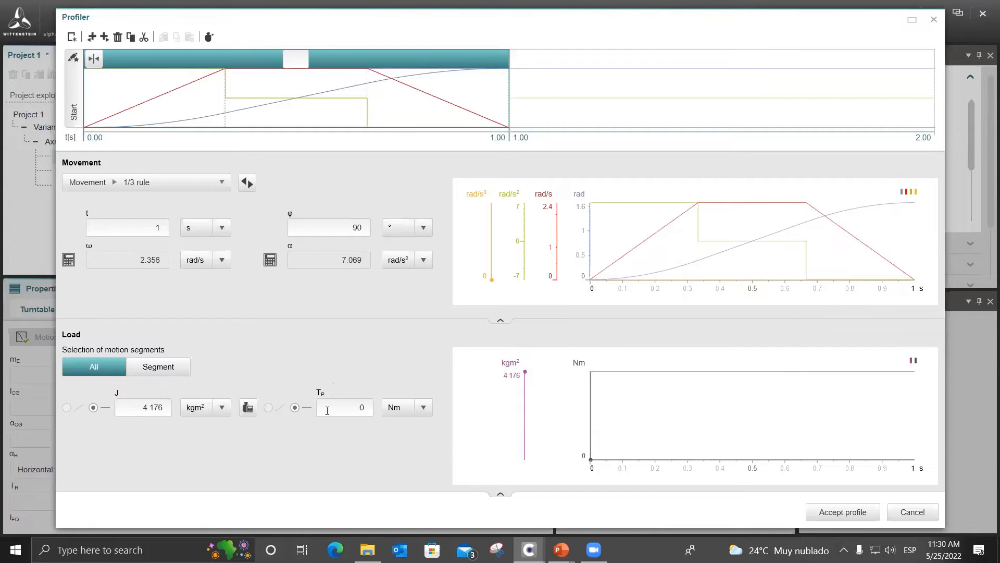
{"action": "left_click", "coordinate": [641, 96]}
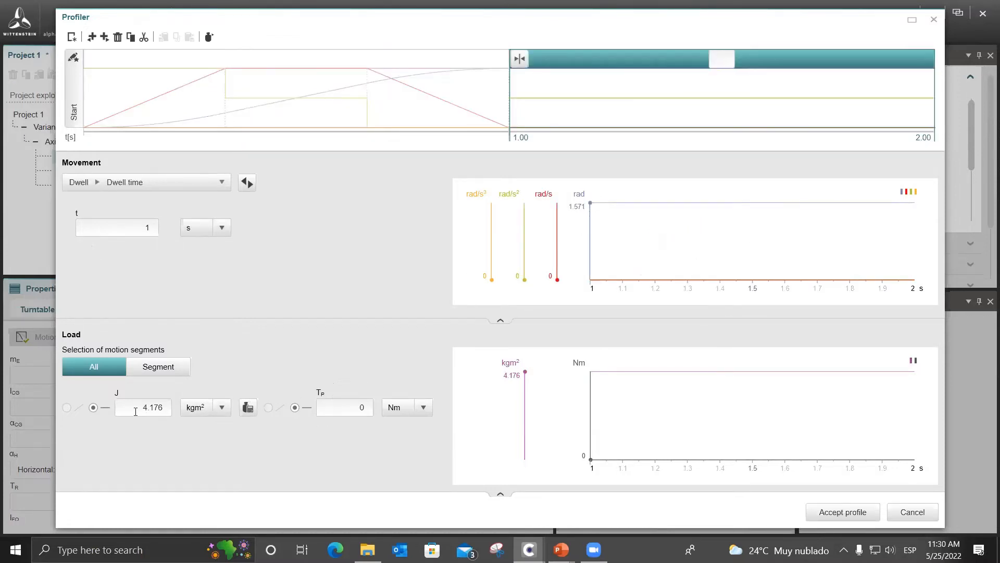
{"action": "left_click", "coordinate": [839, 512]}
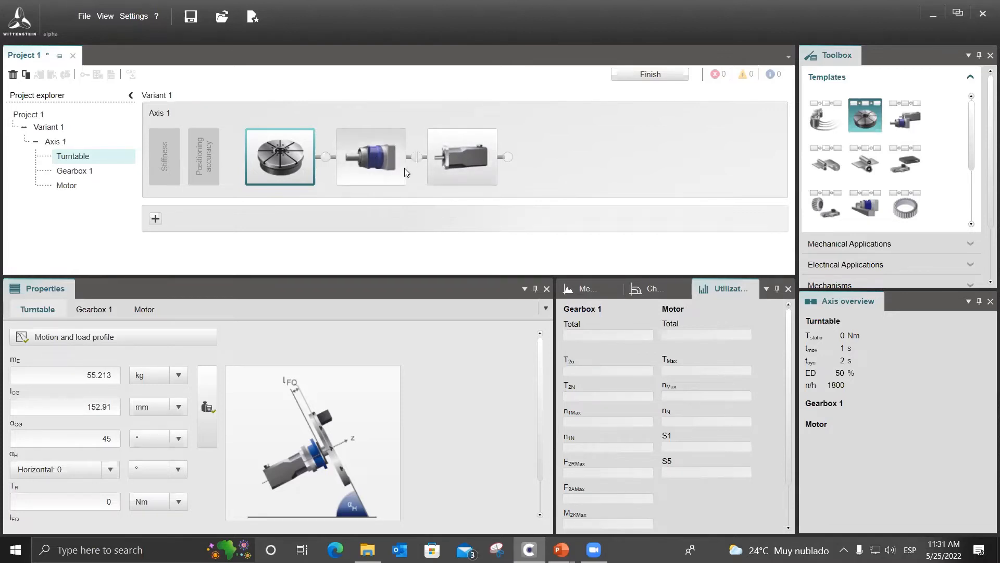
Add a dial gage at the connection between the turntable and the gearbox on Axis 1.
{"action": "left_click", "coordinate": [387, 183]}
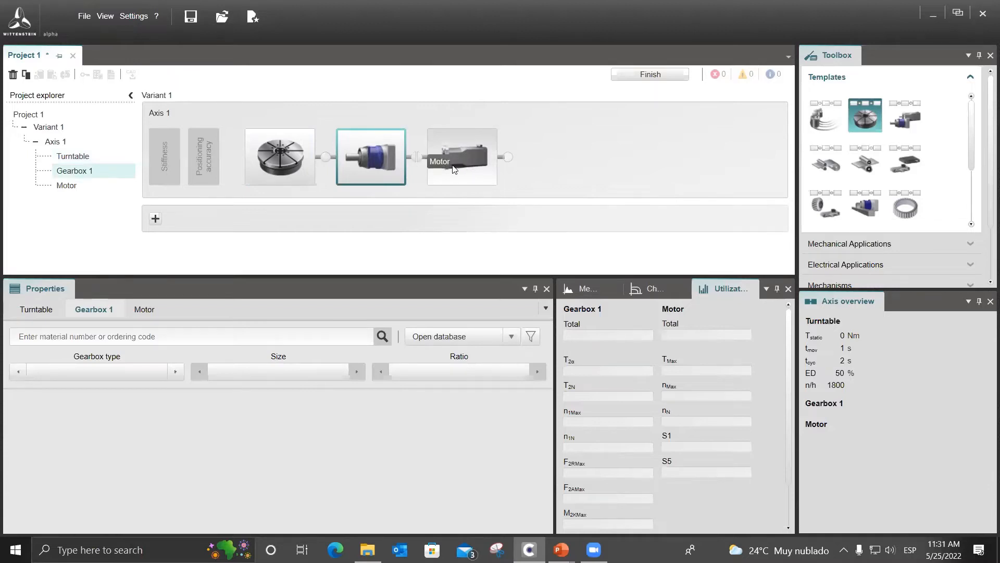
{"action": "left_click", "coordinate": [453, 169]}
{"action": "left_click", "coordinate": [403, 162]}
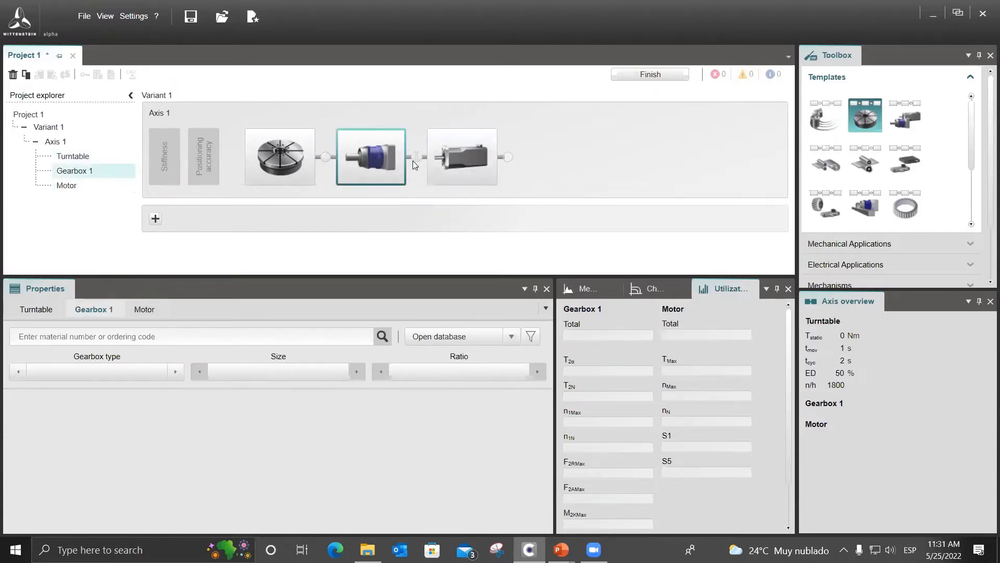
{"action": "left_click", "coordinate": [305, 159]}
{"action": "right_click", "coordinate": [326, 159]}
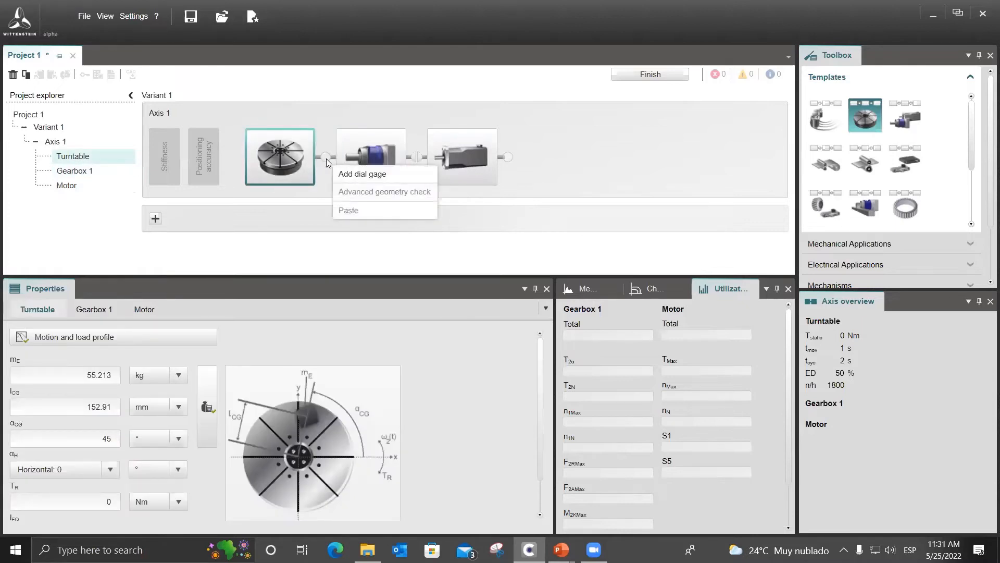
{"action": "left_click", "coordinate": [379, 180]}
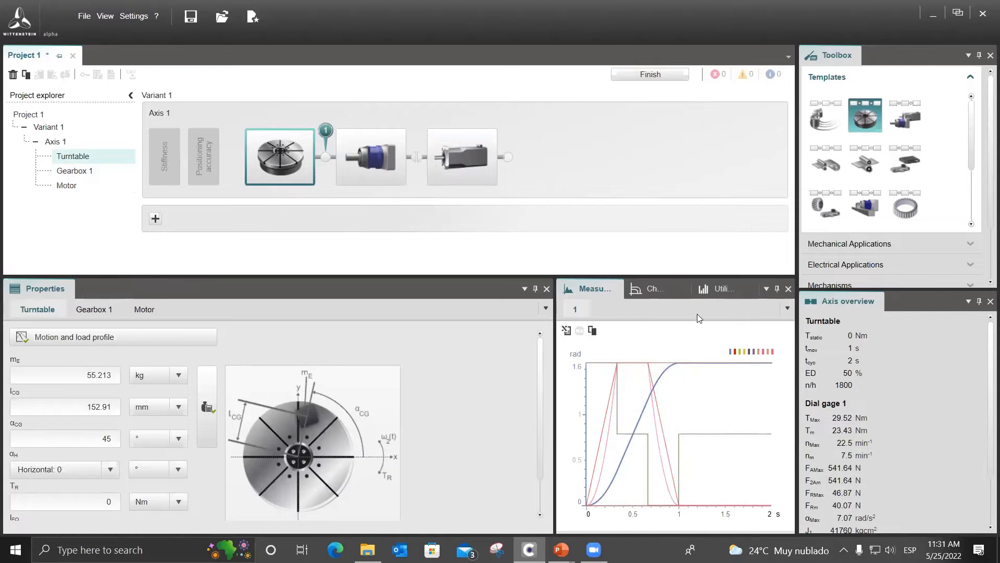
Review the gearbox and motor characteristic curves, the utilization, and the dial gage values in the axis overview.
{"action": "left_click", "coordinate": [658, 288]}
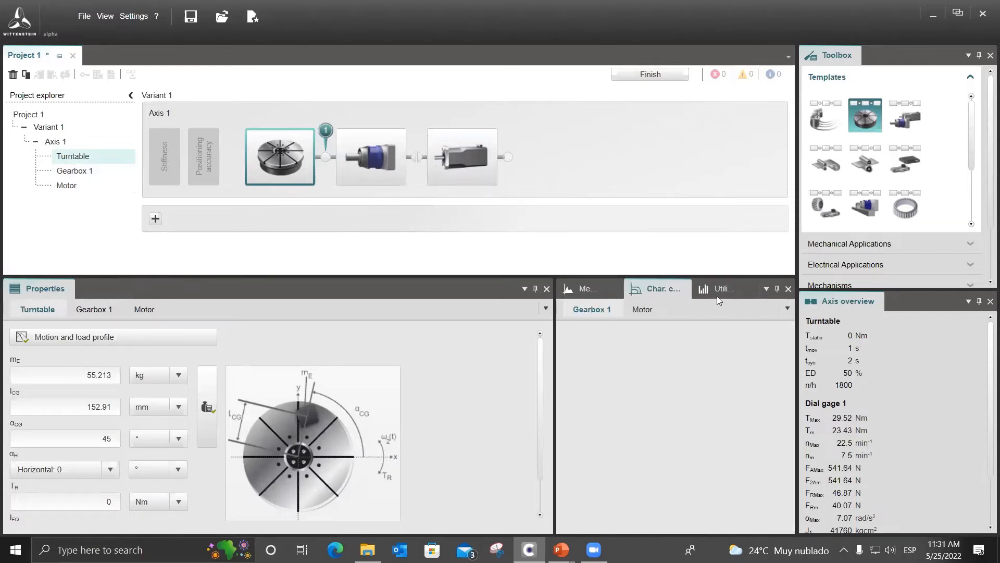
{"action": "left_click", "coordinate": [642, 310]}
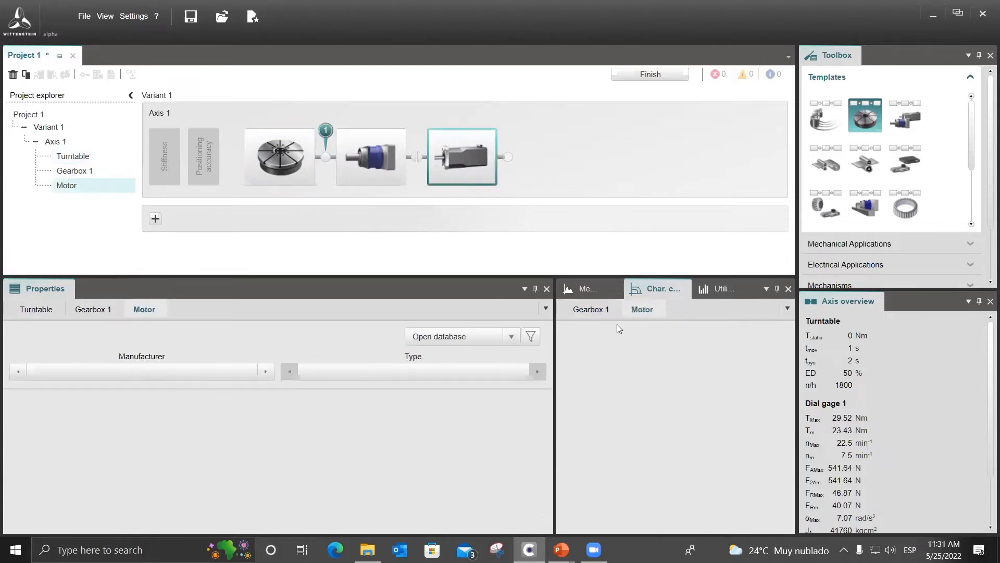
{"action": "left_click", "coordinate": [712, 291]}
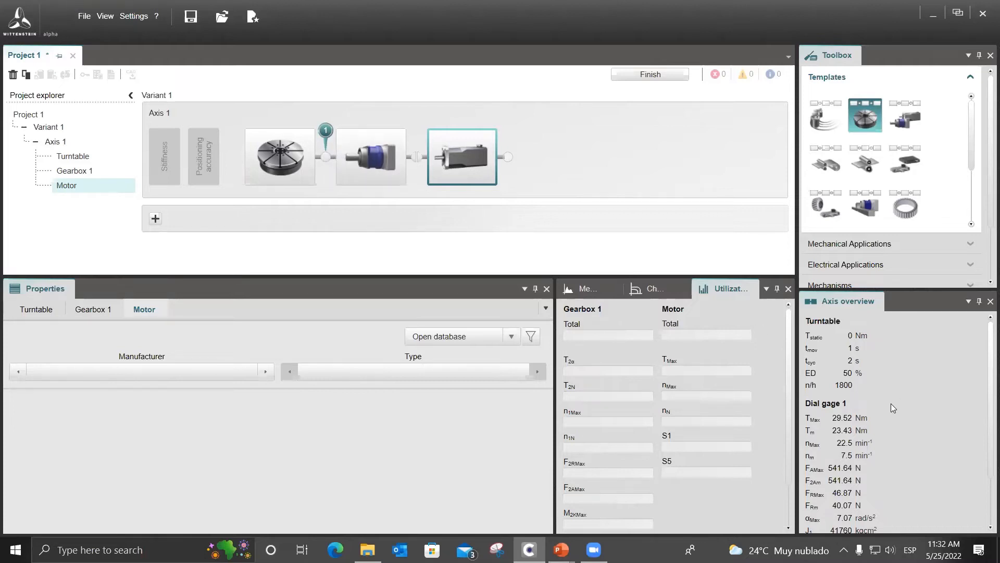
{"action": "scroll", "coordinate": [852, 412], "scroll_direction": "down", "scroll_amount": 2}
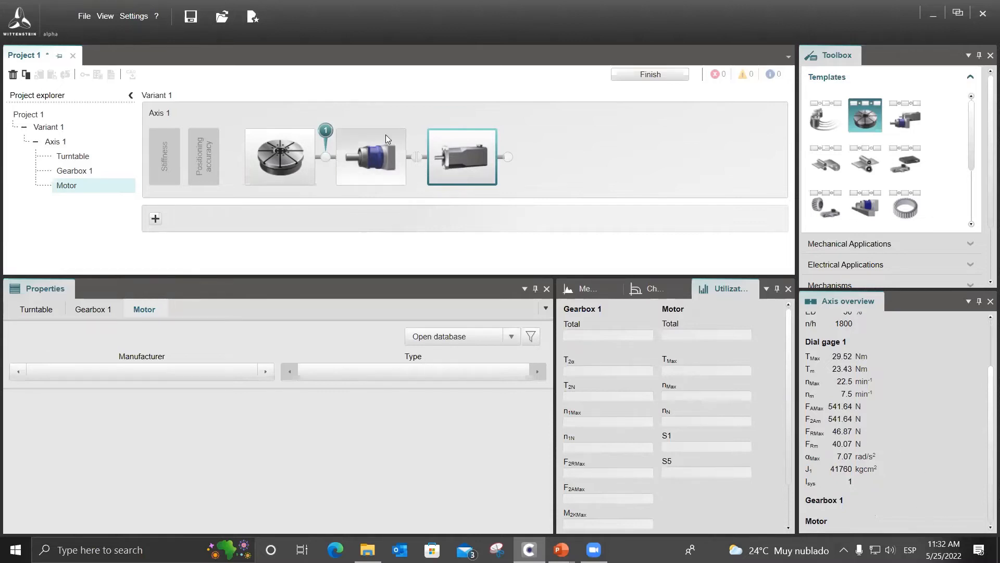
Add a second dial gage at the connection between the gearbox and the motor on Axis 1.
{"action": "right_click", "coordinate": [417, 159]}
{"action": "left_click", "coordinate": [447, 174]}
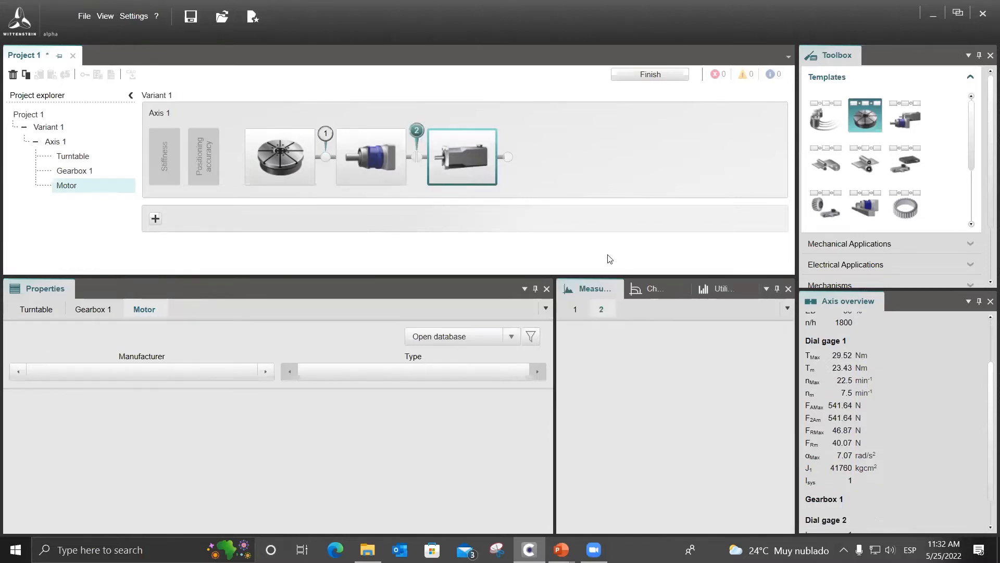
{"action": "scroll", "coordinate": [859, 443], "scroll_direction": "down", "scroll_amount": 1}
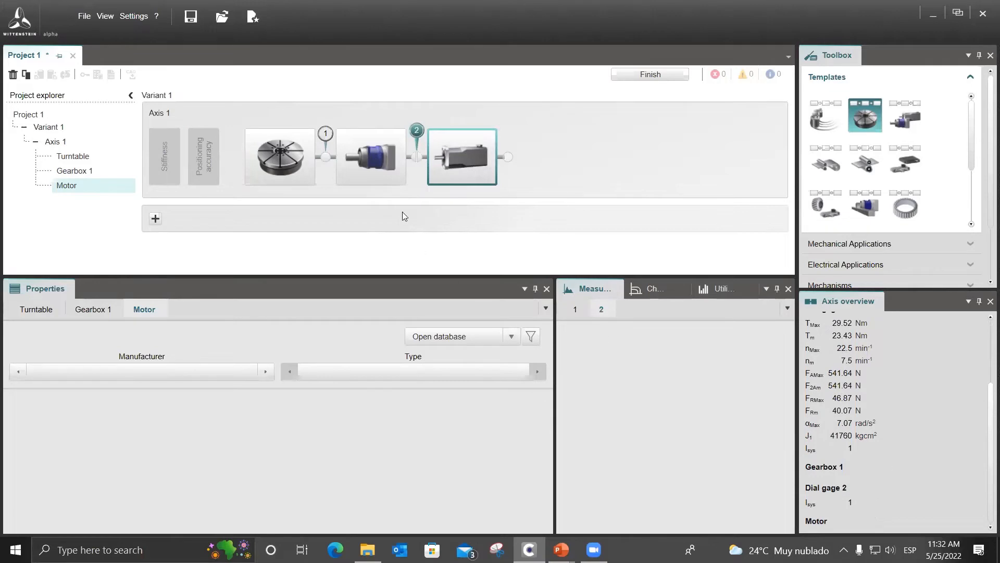
Define the gearbox on Axis 1 as type TP*, size 010, with a ratio of 10.
{"action": "left_click", "coordinate": [300, 163]}
{"action": "left_click", "coordinate": [371, 156]}
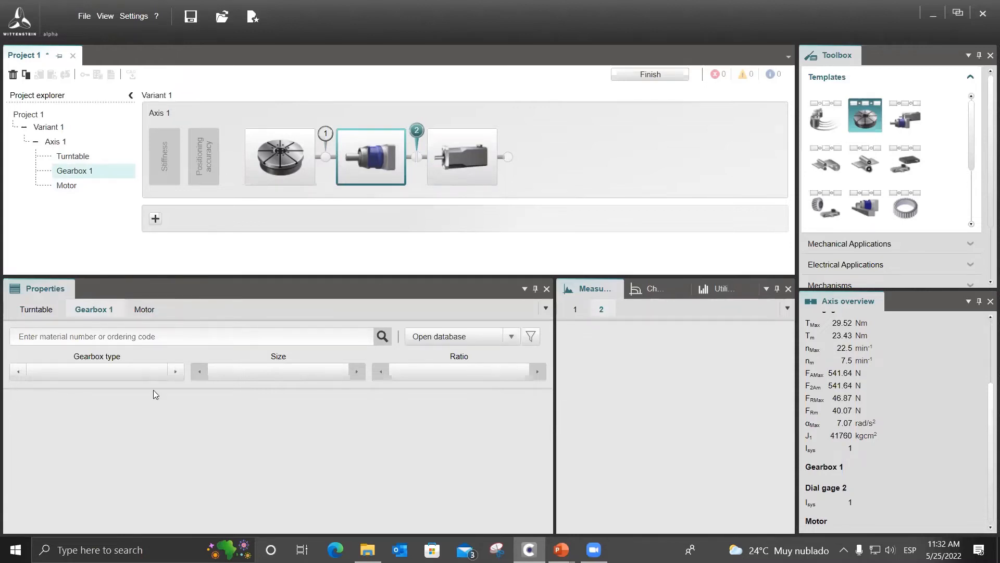
{"action": "left_click", "coordinate": [156, 366]}
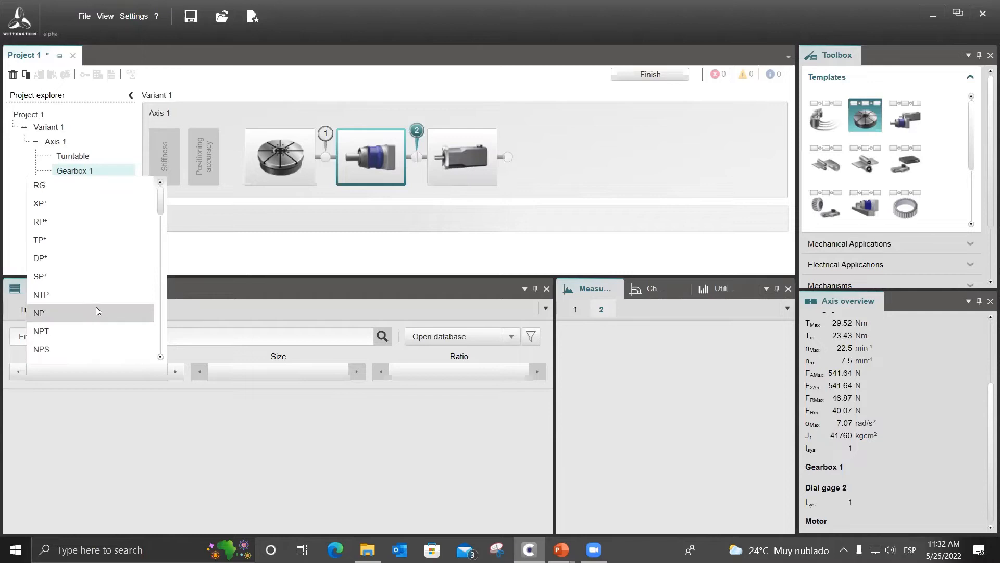
{"action": "left_click", "coordinate": [124, 241]}
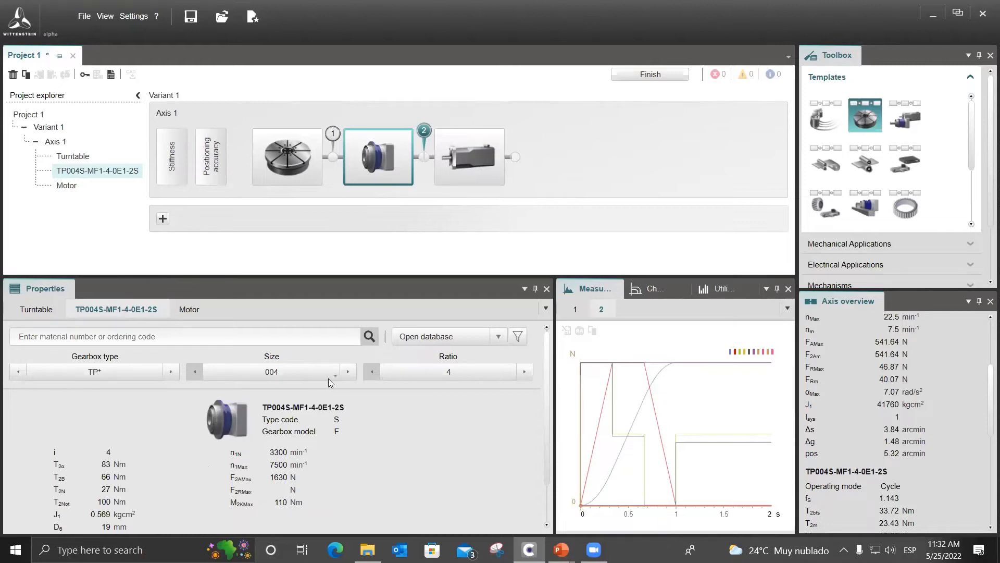
{"action": "left_click", "coordinate": [348, 375]}
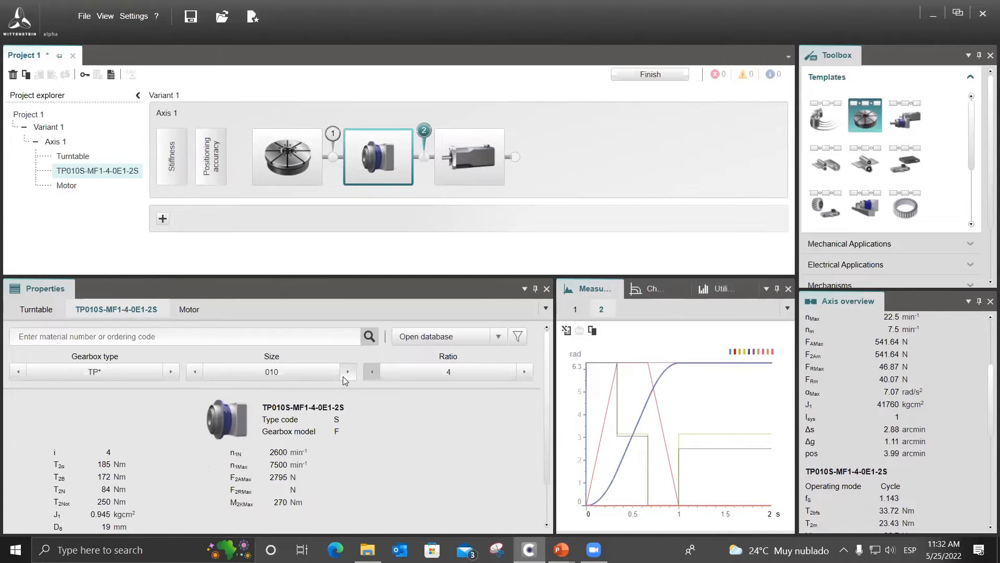
{"action": "left_click", "coordinate": [513, 373]}
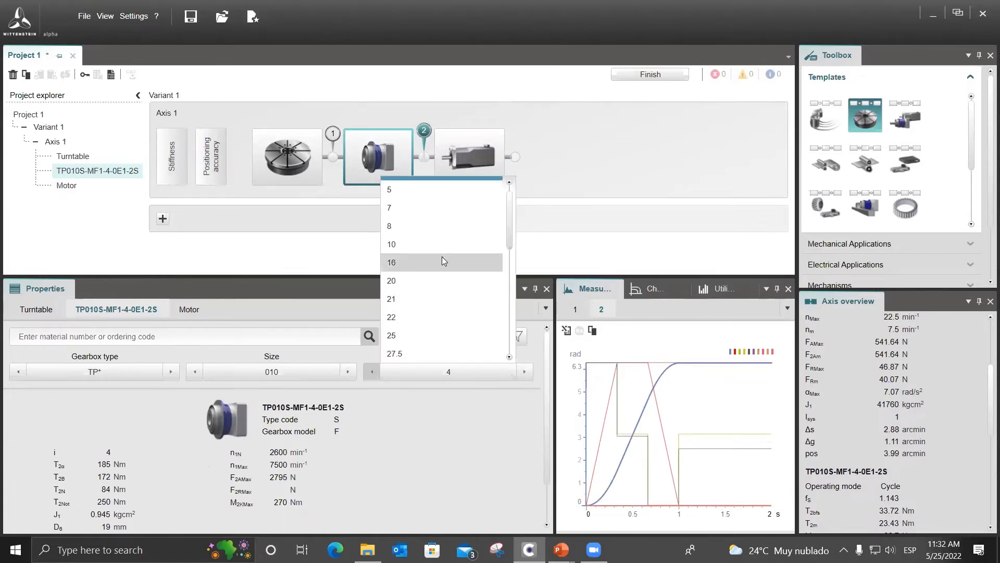
{"action": "left_click", "coordinate": [447, 247]}
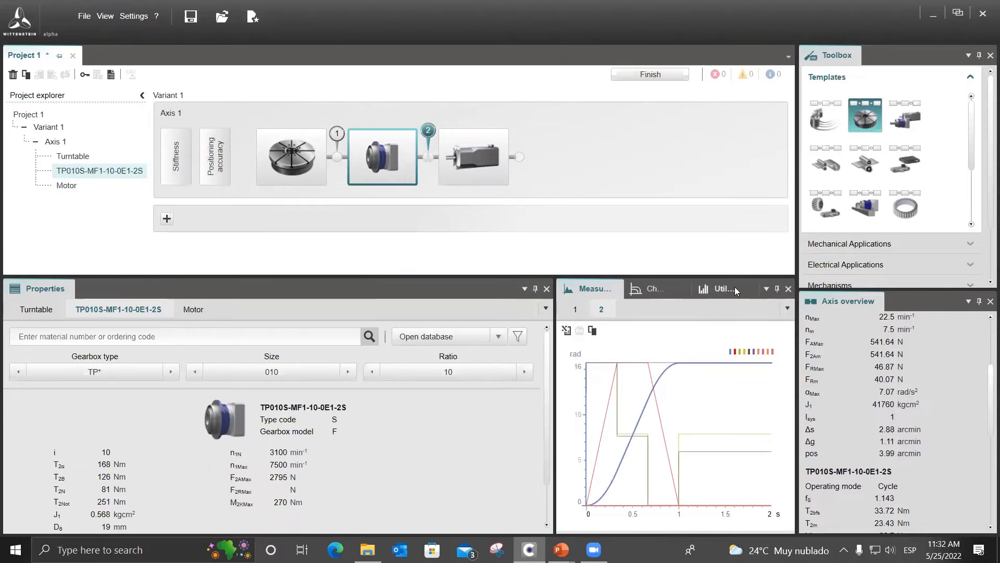
Compare the gearbox's utilization at ratio 16 with that at ratio 10, returning to ratio 10.
{"action": "left_click", "coordinate": [735, 290]}
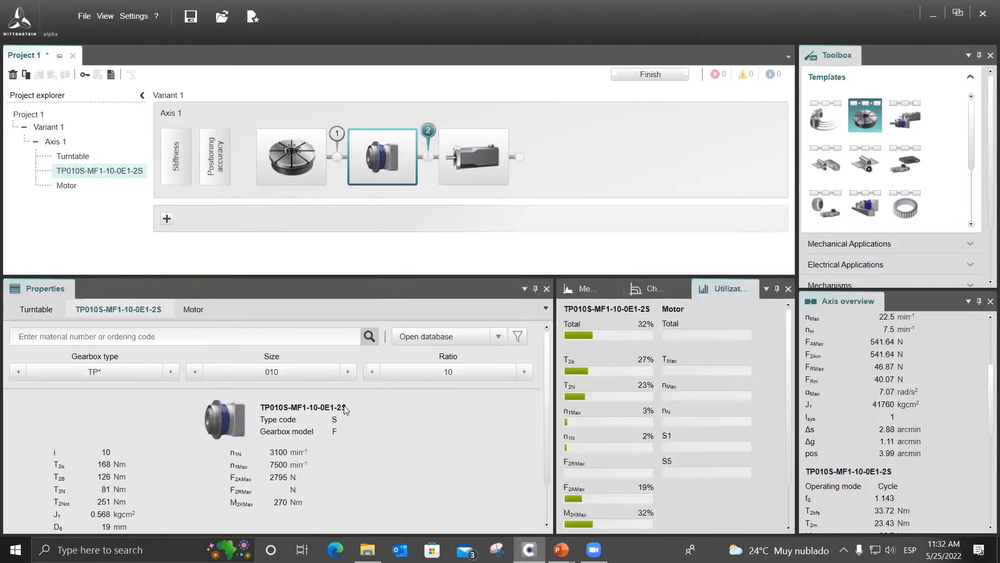
{"action": "left_click", "coordinate": [524, 372]}
{"action": "left_click", "coordinate": [372, 371]}
Review the available ratios for the size 010 TP* gearbox and keep the ratio at 10.
{"action": "left_click", "coordinate": [441, 373]}
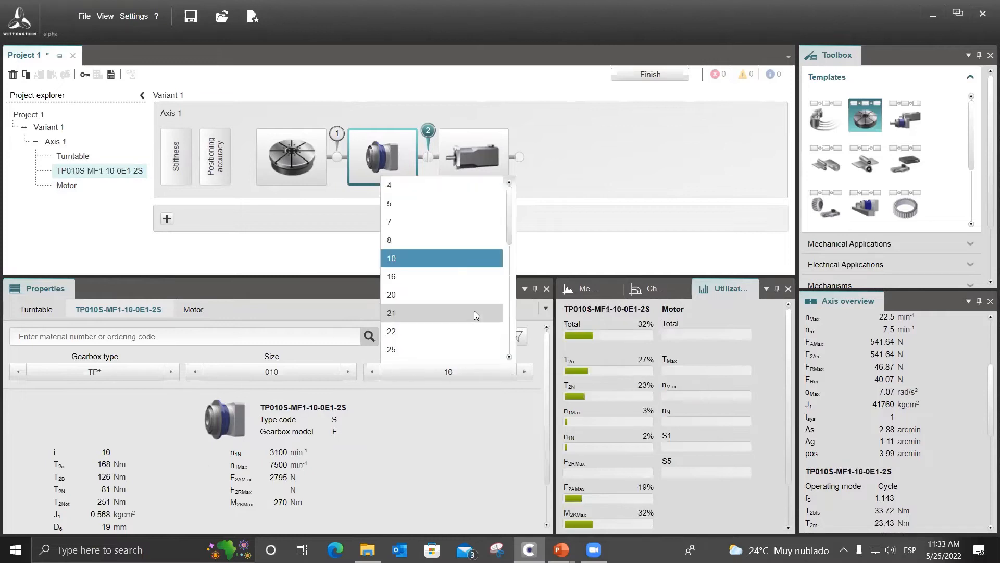
{"action": "scroll", "coordinate": [418, 261], "scroll_direction": "down", "scroll_amount": 1}
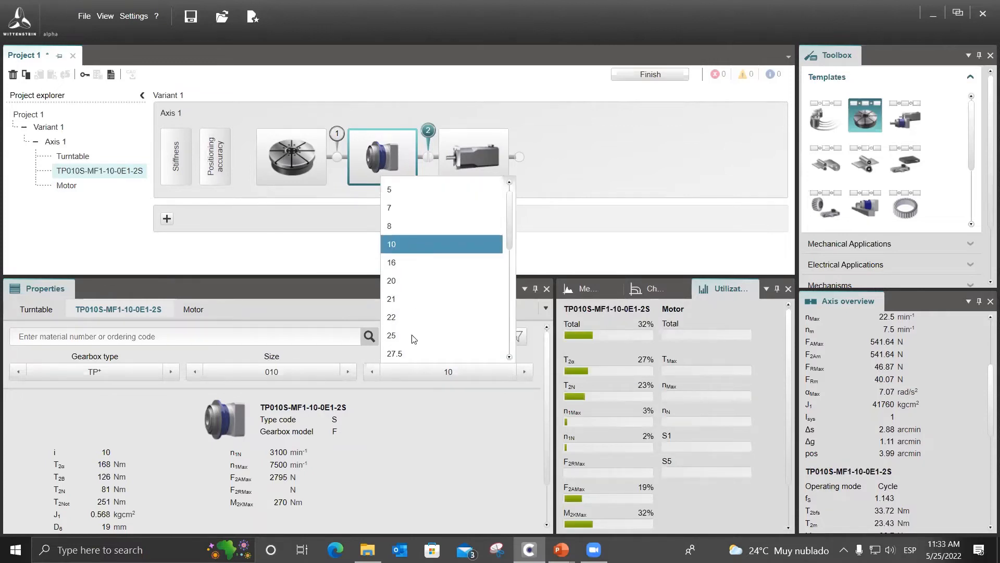
{"action": "left_click", "coordinate": [414, 416]}
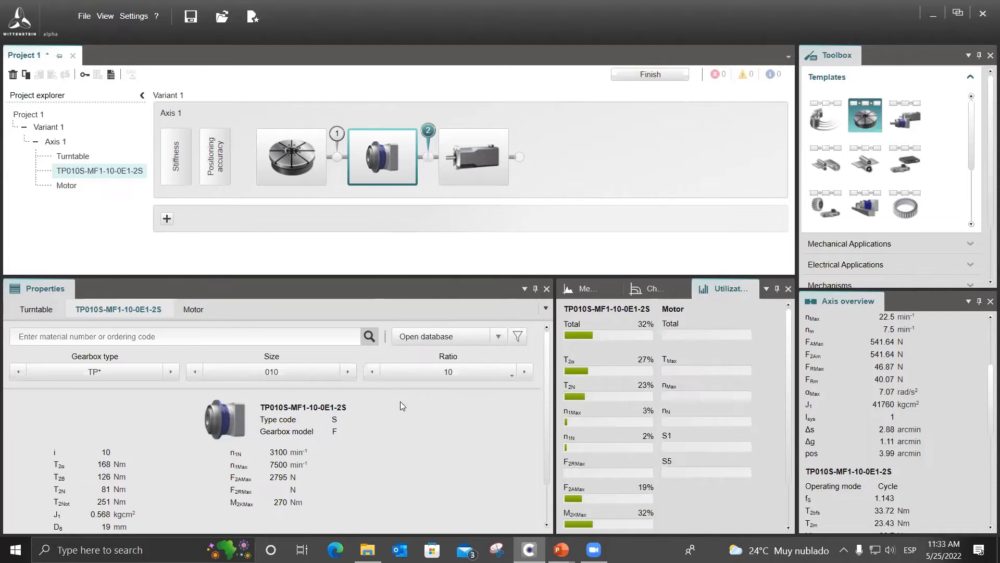
{"action": "left_click", "coordinate": [428, 377]}
{"action": "scroll", "coordinate": [424, 232], "scroll_direction": "up", "scroll_amount": 2}
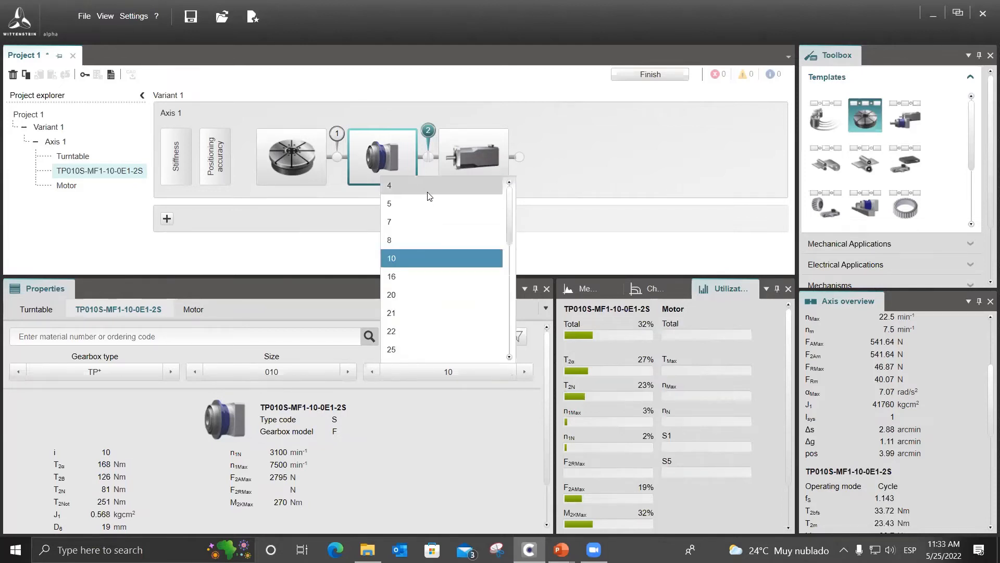
{"action": "scroll", "coordinate": [440, 333], "scroll_direction": "down", "scroll_amount": 1}
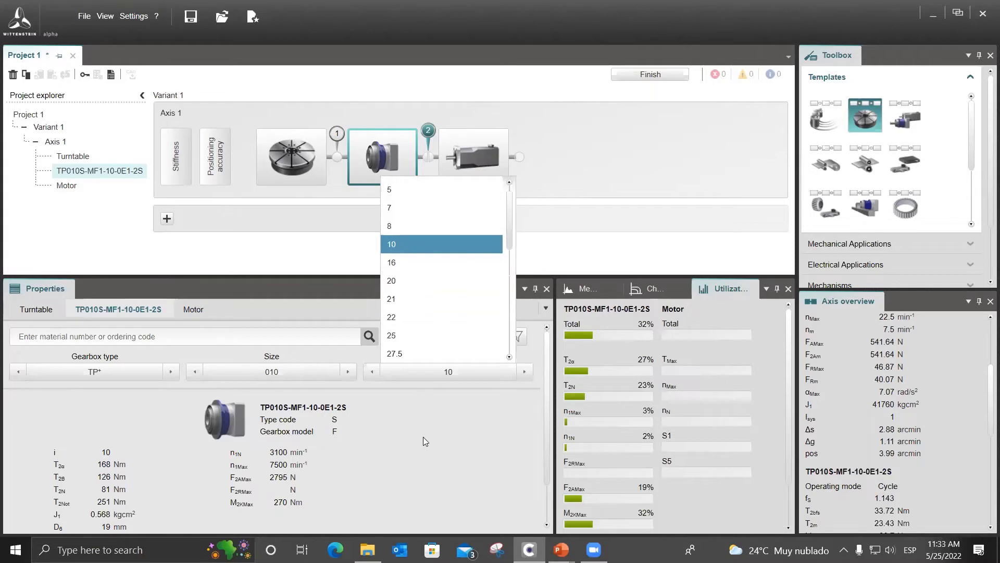
{"action": "left_click", "coordinate": [415, 263]}
{"action": "left_click", "coordinate": [371, 376]}
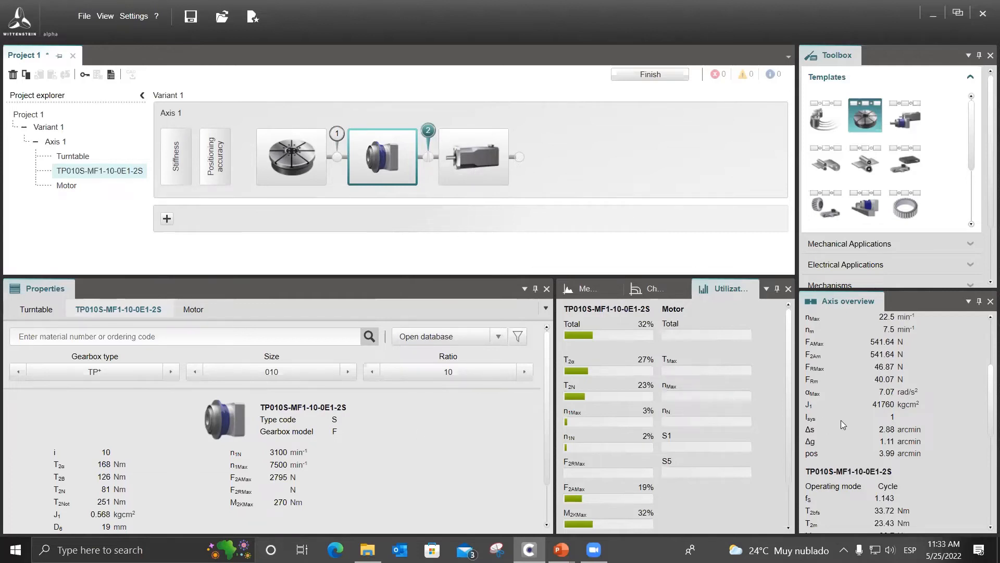
{"action": "mouse_move", "coordinate": [841, 420]}
Open the motor database for the motor on Axis 1.
{"action": "left_click", "coordinate": [466, 152]}
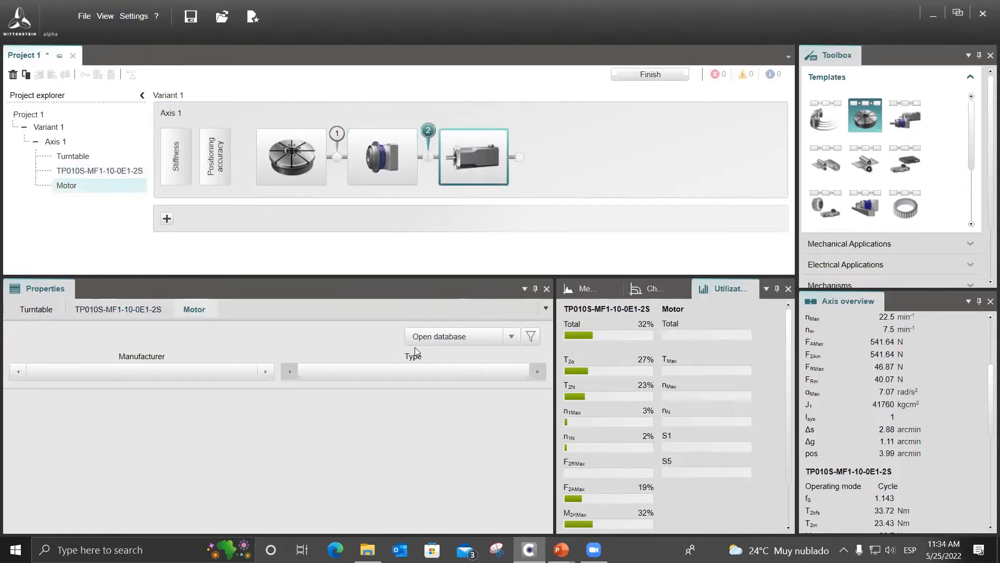
{"action": "left_click", "coordinate": [462, 336]}
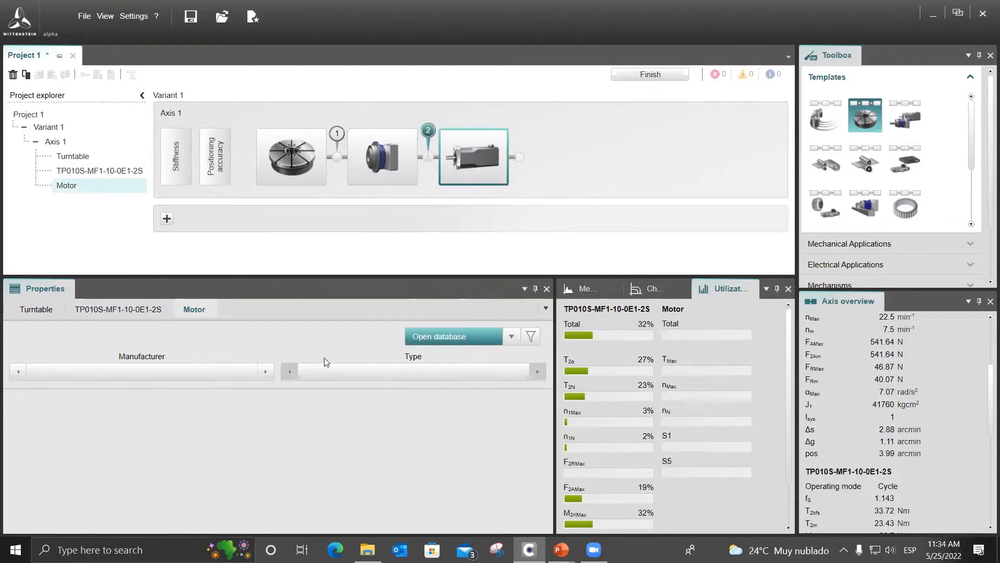
{"action": "left_click", "coordinate": [429, 343]}
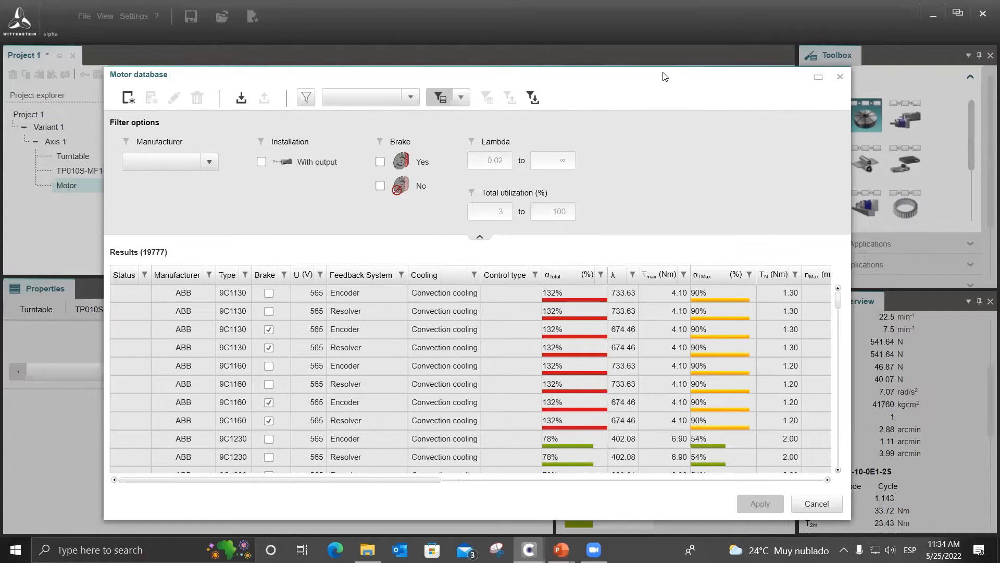
Look through the manufacturers in the motor database and filter the motors to Rockwell.
{"action": "left_click", "coordinate": [208, 276]}
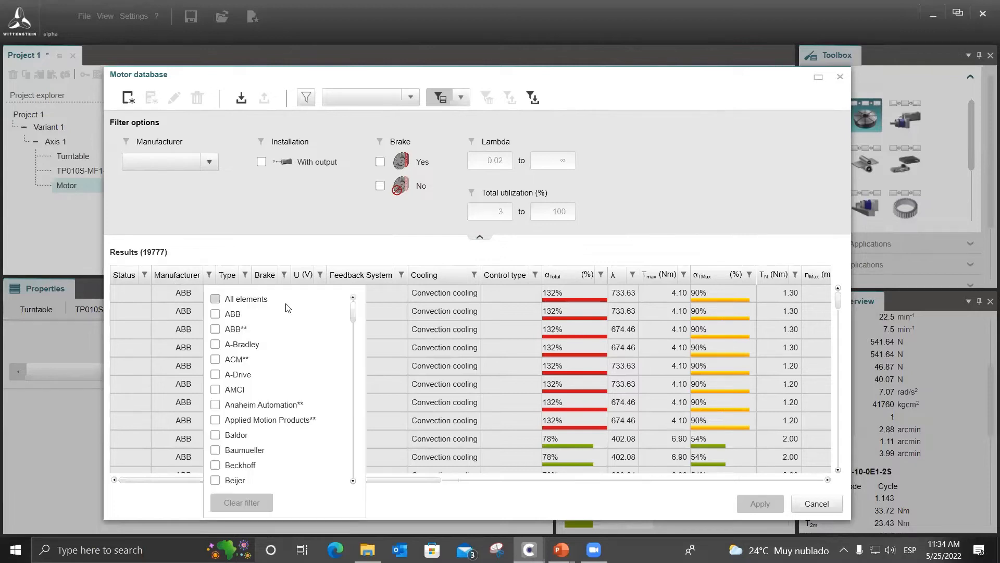
{"action": "left_click_drag", "start_coordinate": [355, 315], "coordinate": [351, 472]}
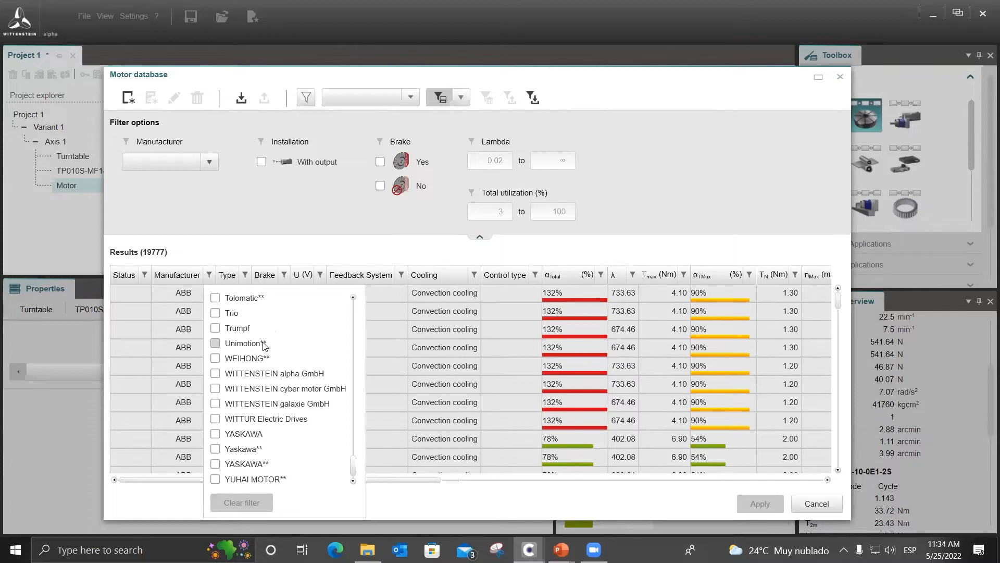
{"action": "scroll", "coordinate": [250, 355], "scroll_direction": "up", "scroll_amount": 1}
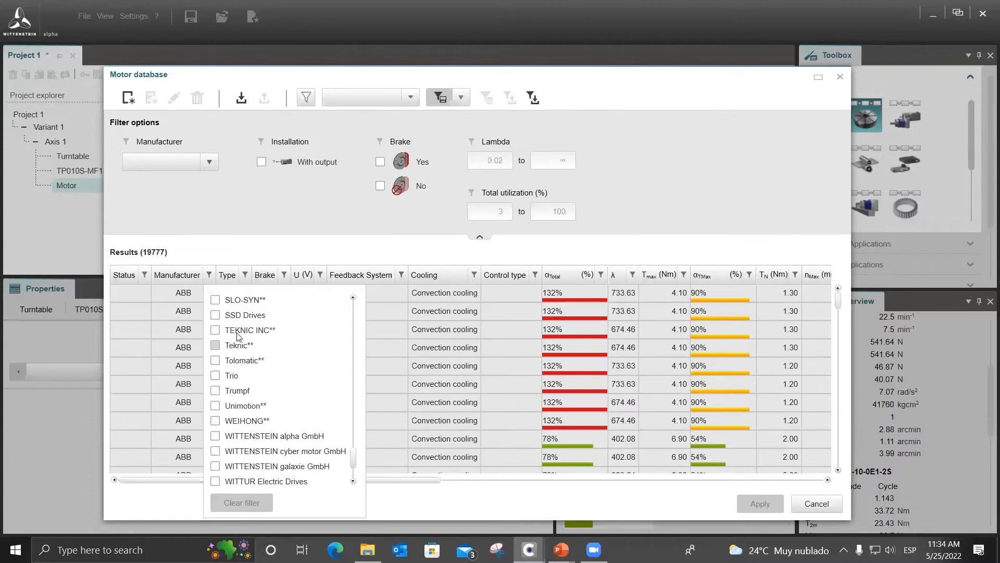
{"action": "scroll", "coordinate": [264, 360], "scroll_direction": "up", "scroll_amount": 2}
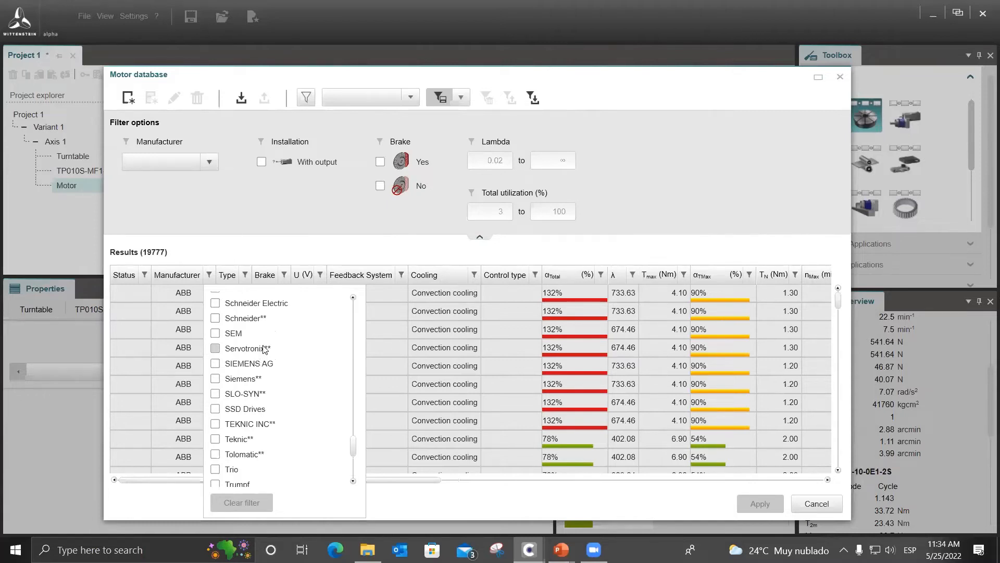
{"action": "left_click_drag", "start_coordinate": [352, 443], "coordinate": [354, 413]}
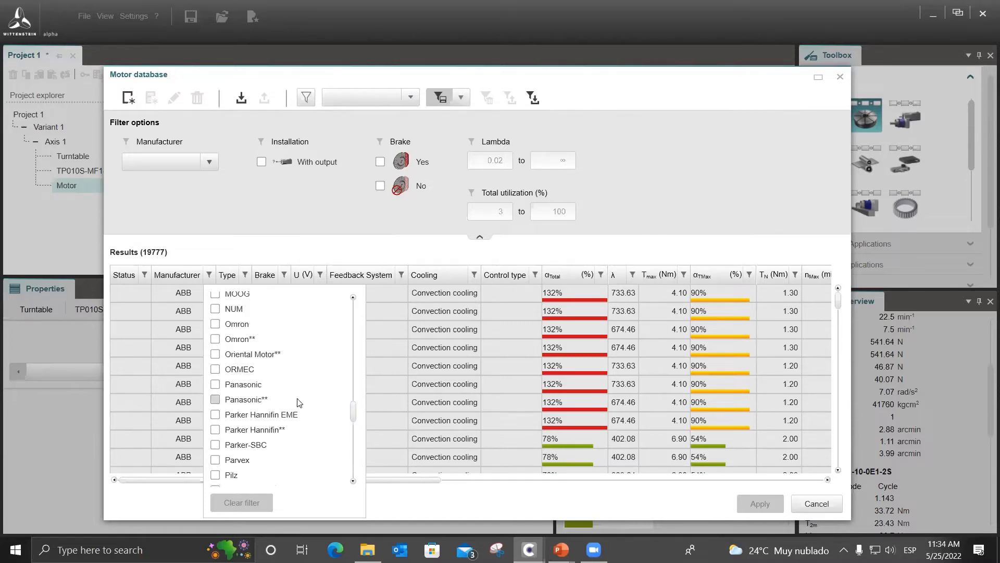
{"action": "scroll", "coordinate": [292, 406], "scroll_direction": "down", "scroll_amount": 2}
{"action": "scroll", "coordinate": [291, 405], "scroll_direction": "down", "scroll_amount": 3}
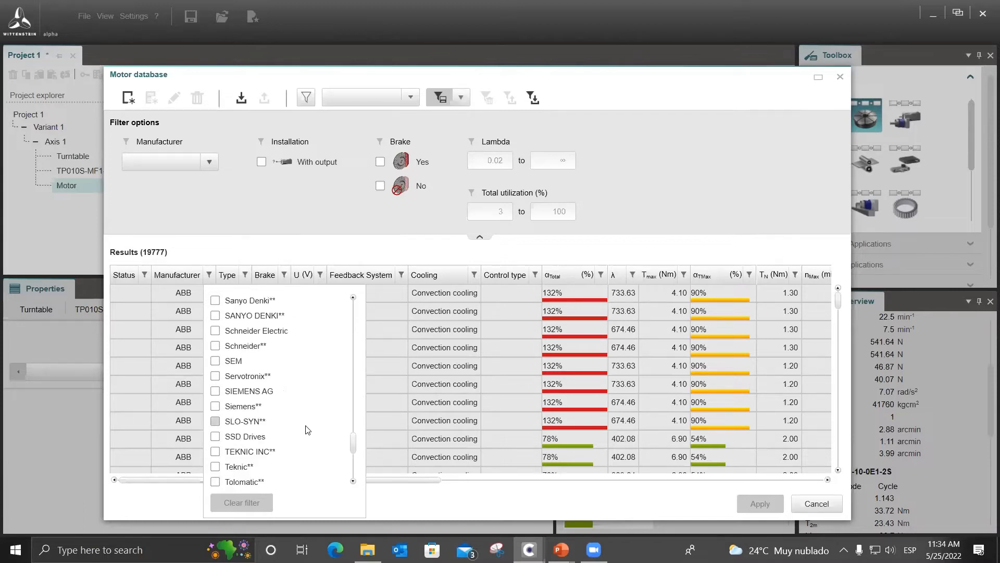
{"action": "scroll", "coordinate": [351, 447], "scroll_direction": "down", "scroll_amount": 1}
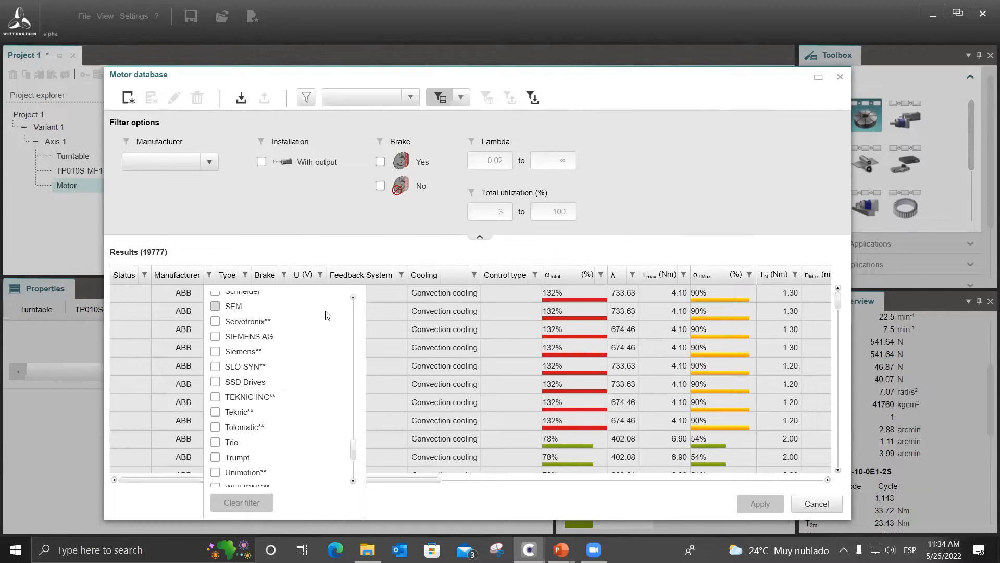
{"action": "left_click_drag", "start_coordinate": [352, 451], "coordinate": [352, 447]}
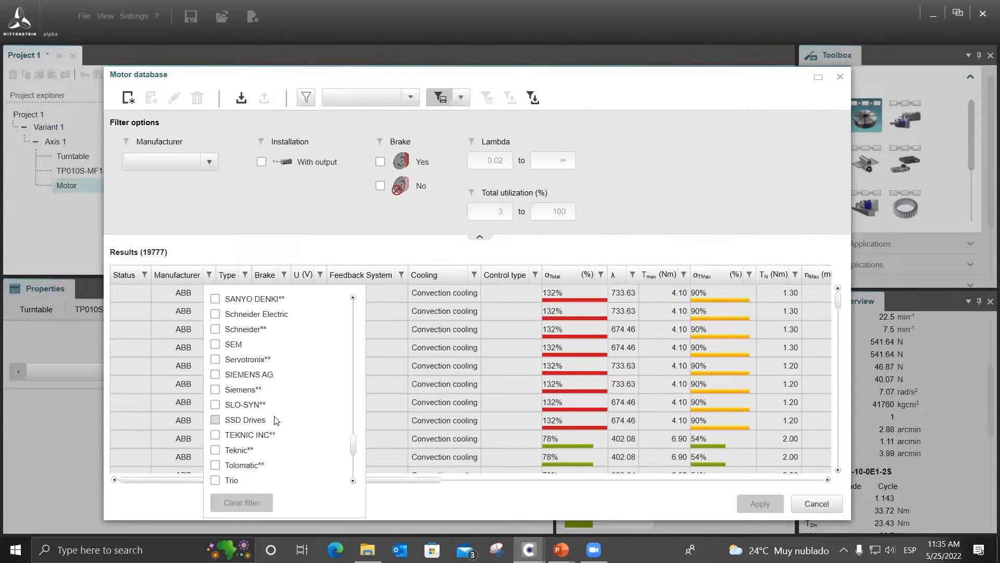
{"action": "scroll", "coordinate": [312, 436], "scroll_direction": "up", "scroll_amount": 2}
{"action": "scroll", "coordinate": [312, 435], "scroll_direction": "up", "scroll_amount": 6}
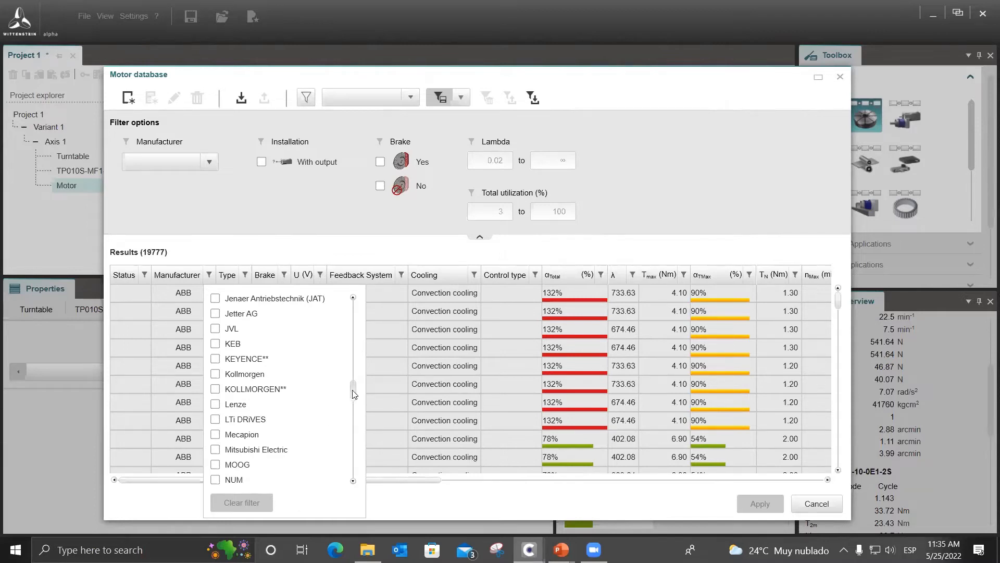
{"action": "left_click_drag", "start_coordinate": [353, 391], "coordinate": [353, 466]}
{"action": "scroll", "coordinate": [281, 433], "scroll_direction": "up", "scroll_amount": 3}
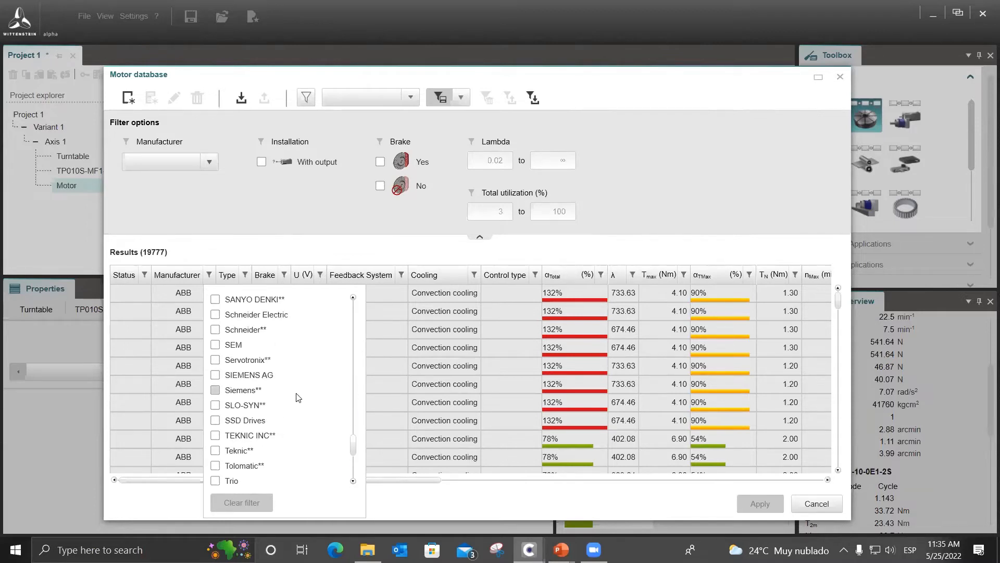
{"action": "scroll", "coordinate": [294, 365], "scroll_direction": "down", "scroll_amount": 3}
{"action": "scroll", "coordinate": [294, 415], "scroll_direction": "up", "scroll_amount": 4}
{"action": "scroll", "coordinate": [294, 415], "scroll_direction": "up", "scroll_amount": 1}
{"action": "left_click", "coordinate": [310, 349]}
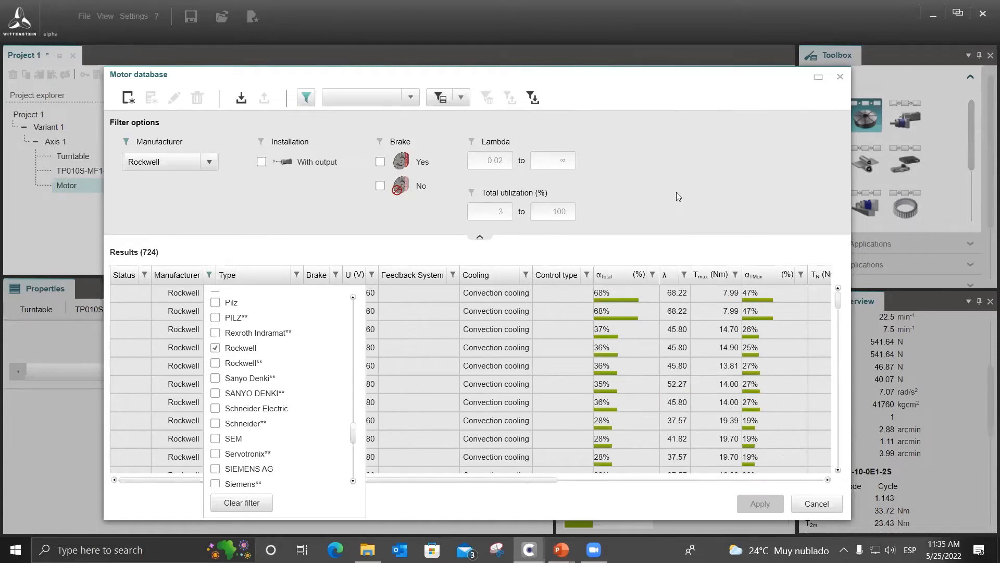
{"action": "left_click", "coordinate": [702, 188]}
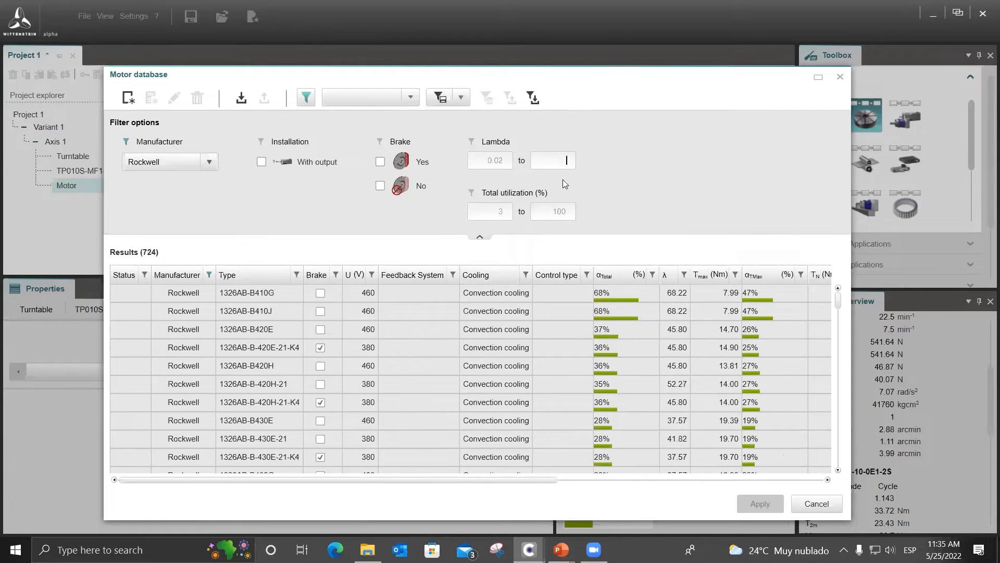
Maximize the motor database and examine the technical data columns of the Rockwell motors, from utilization and lambda to shaft dimensions and mass.
{"action": "left_click", "coordinate": [818, 79]}
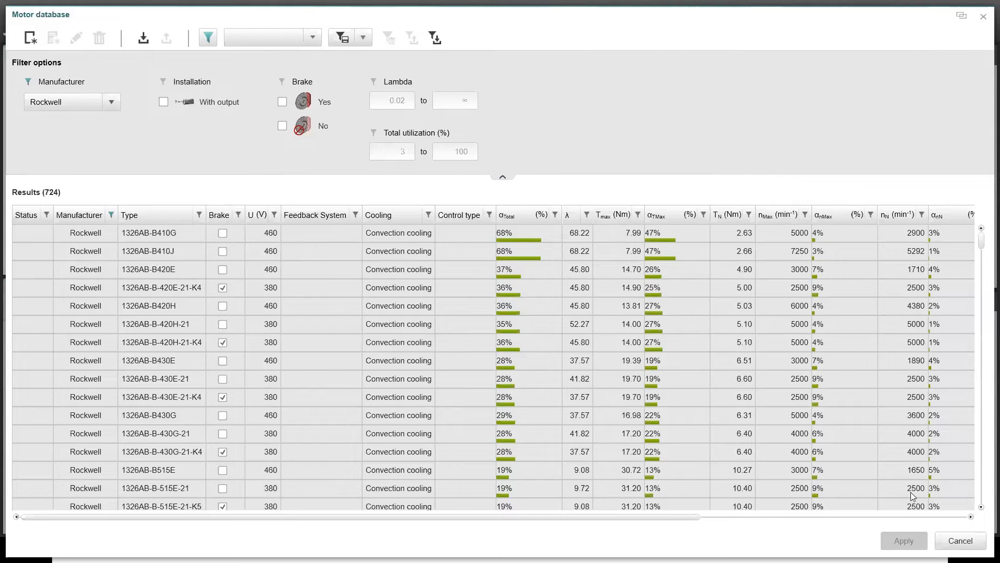
{"action": "left_click", "coordinate": [971, 516]}
{"action": "left_click_drag", "start_coordinate": [971, 516], "coordinate": [958, 518]}
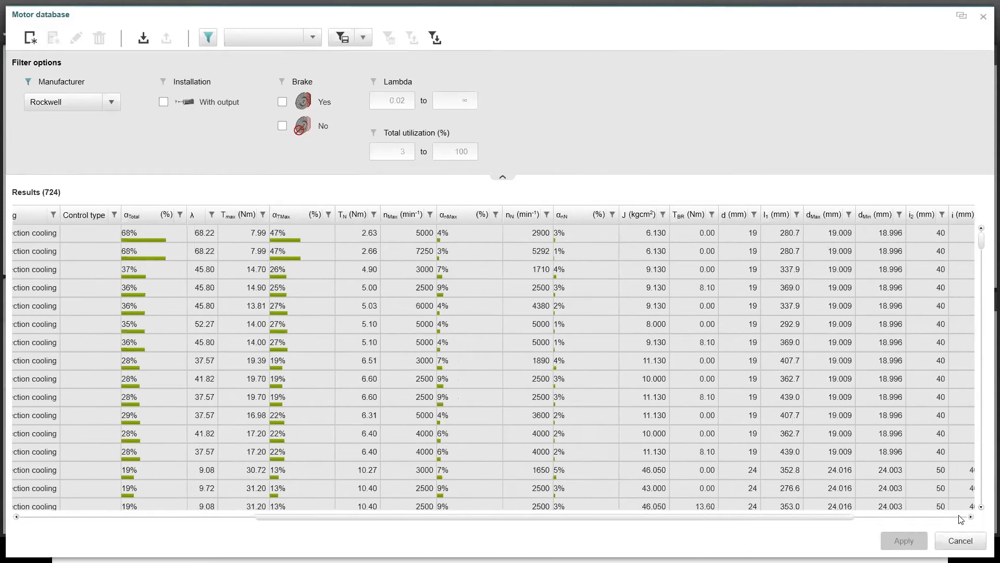
{"action": "left_click", "coordinate": [944, 517]}
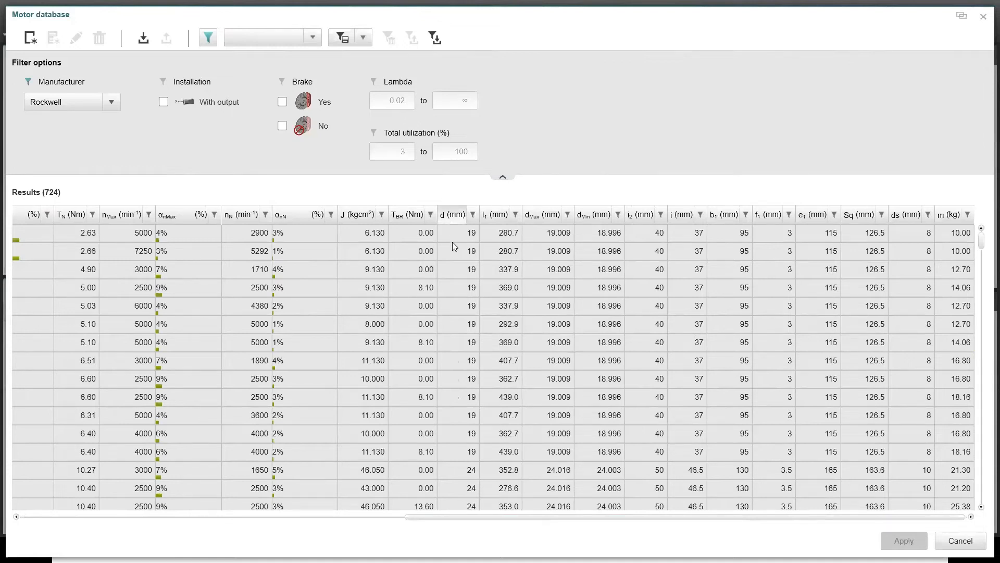
{"action": "left_click_drag", "start_coordinate": [891, 522], "coordinate": [451, 124]}
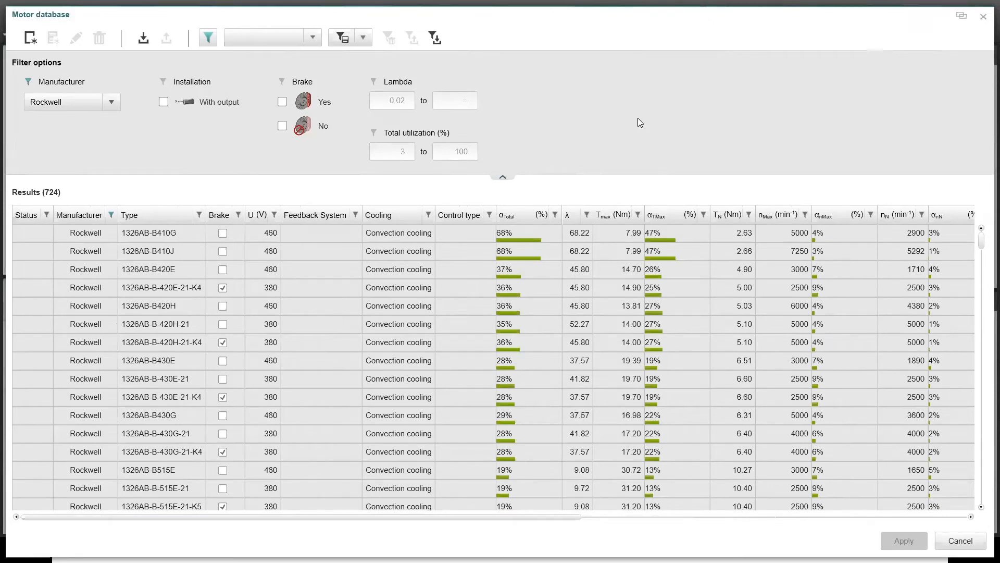
Limit the Rockwell motors to a maximum total utilization of 80%.
{"action": "left_click", "coordinate": [466, 150]}
{"action": "type", "text": "80"}
{"action": "key", "text": "Return"}
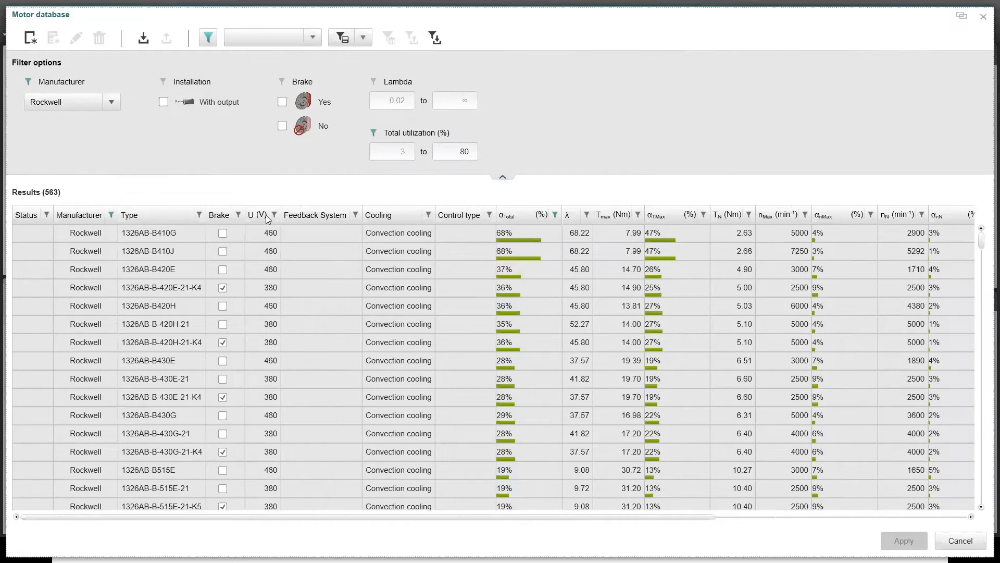
Filter the motor types by "MPL-A".
{"action": "left_click", "coordinate": [219, 215]}
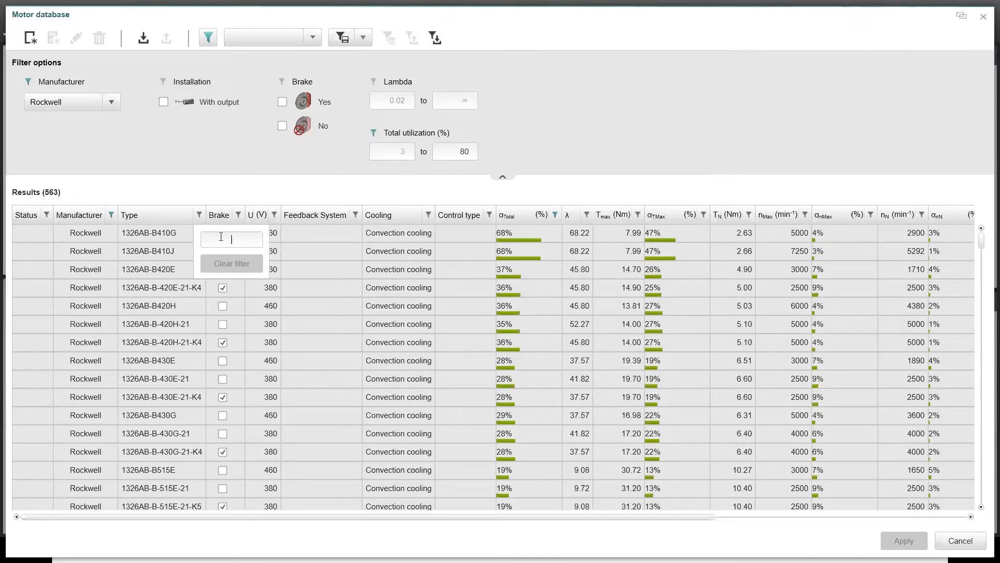
{"action": "type", "text": "M"}
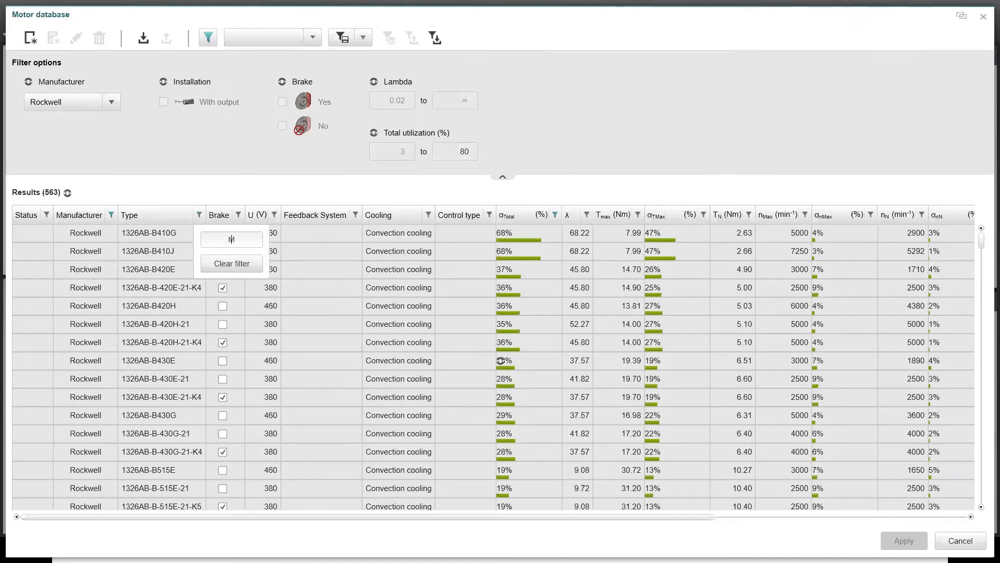
{"action": "type", "text": "PL-A"}
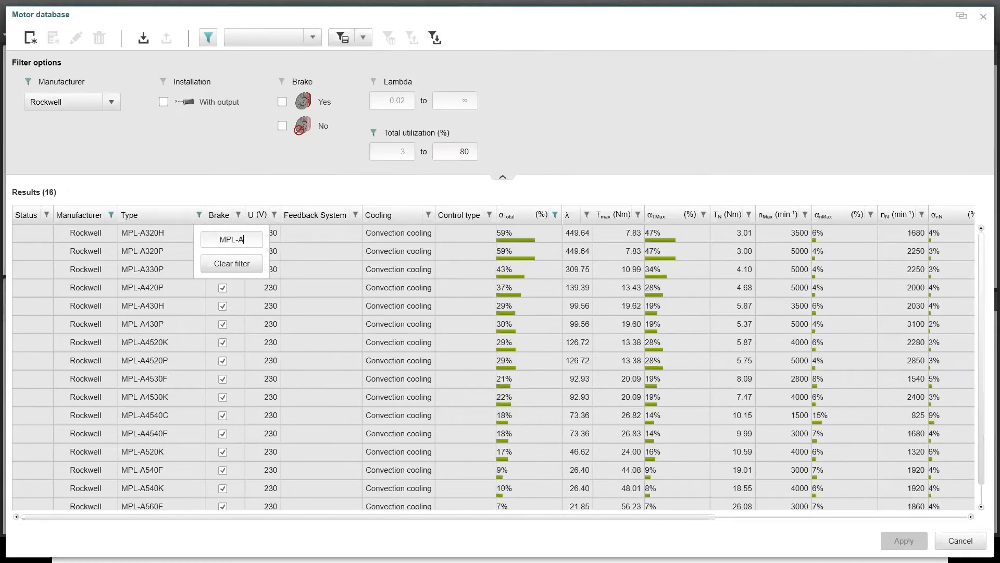
{"action": "left_click", "coordinate": [230, 174]}
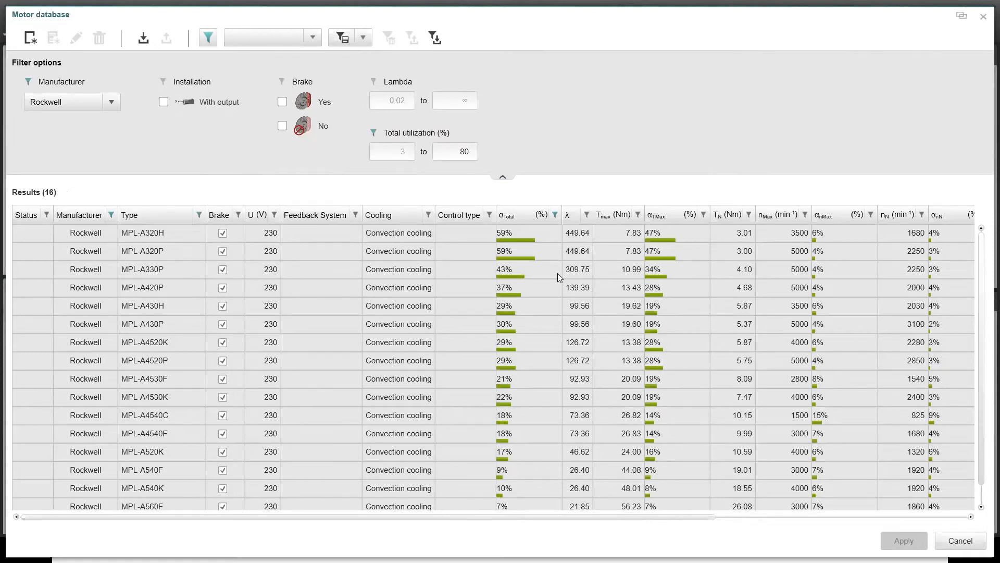
Apply the MPL-A320H motor to Axis 1 and check the gearbox and motor-side lambda values in the axis overview.
{"action": "left_click", "coordinate": [189, 240]}
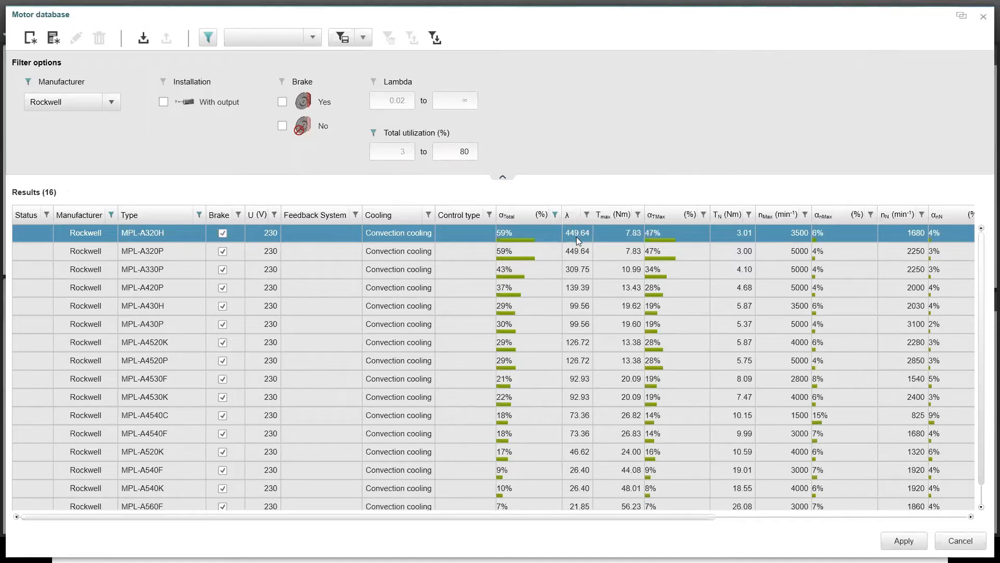
{"action": "left_click", "coordinate": [904, 541]}
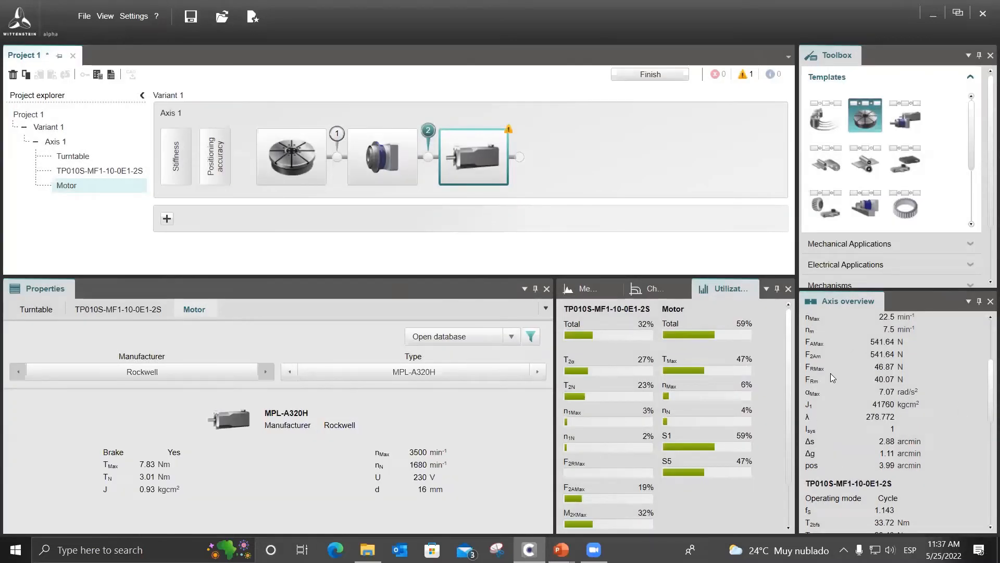
{"action": "scroll", "coordinate": [878, 384], "scroll_direction": "down", "scroll_amount": 5}
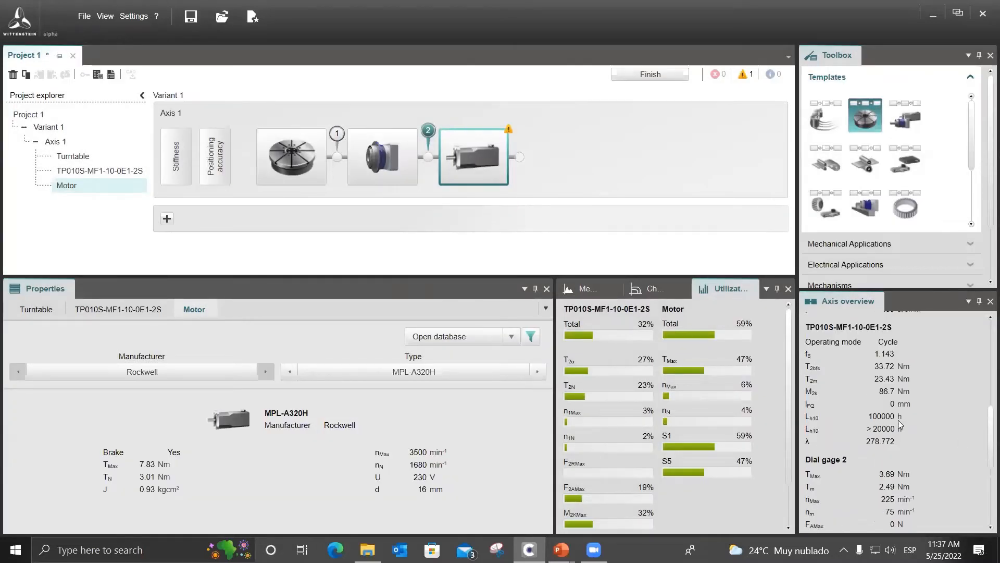
{"action": "scroll", "coordinate": [900, 424], "scroll_direction": "down", "scroll_amount": 4}
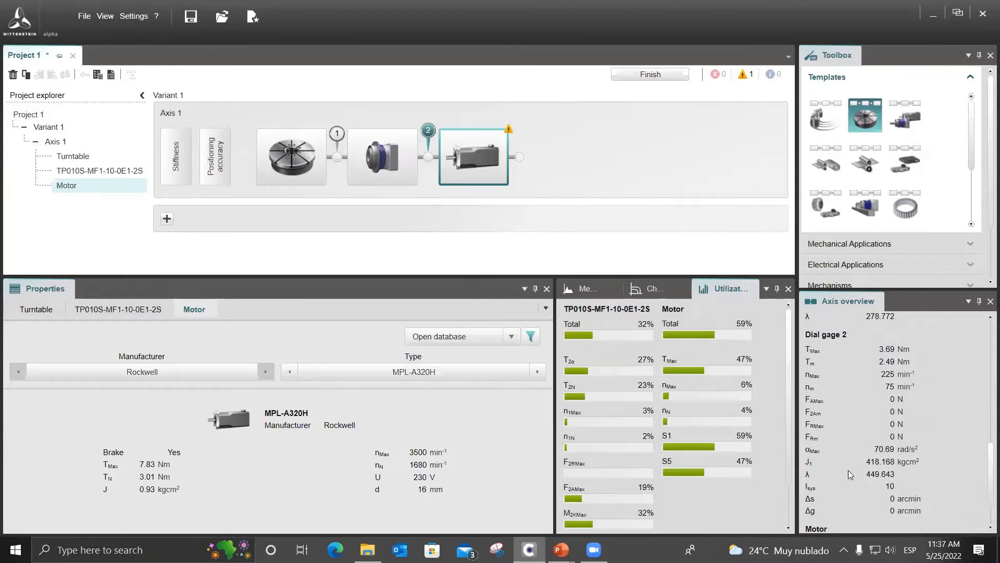
Set the TP* gearbox ratio to 50 and check the effect on the motor's lambda and utilization.
{"action": "left_click", "coordinate": [413, 148]}
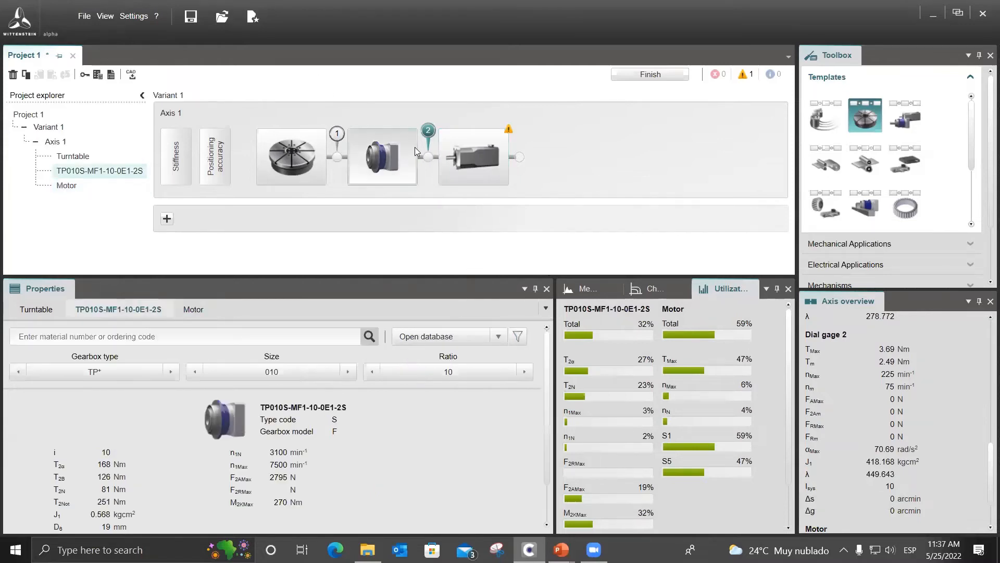
{"action": "left_click", "coordinate": [455, 157]}
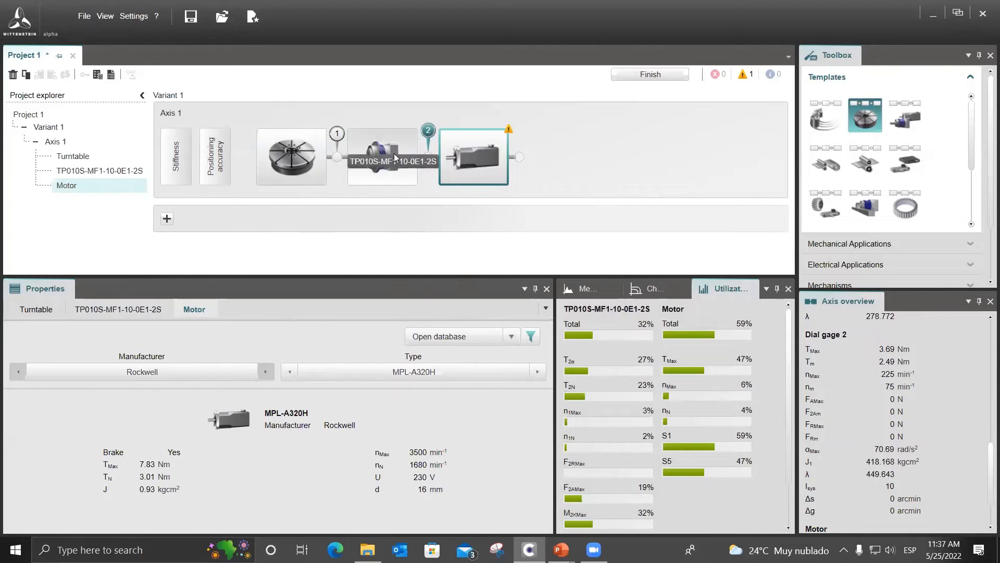
{"action": "left_click", "coordinate": [391, 173]}
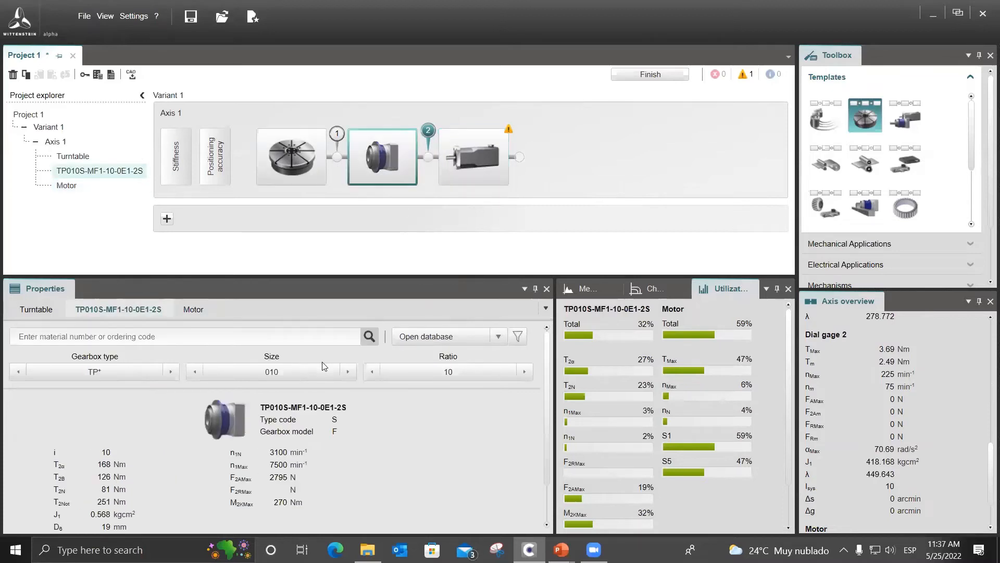
{"action": "left_click", "coordinate": [492, 376]}
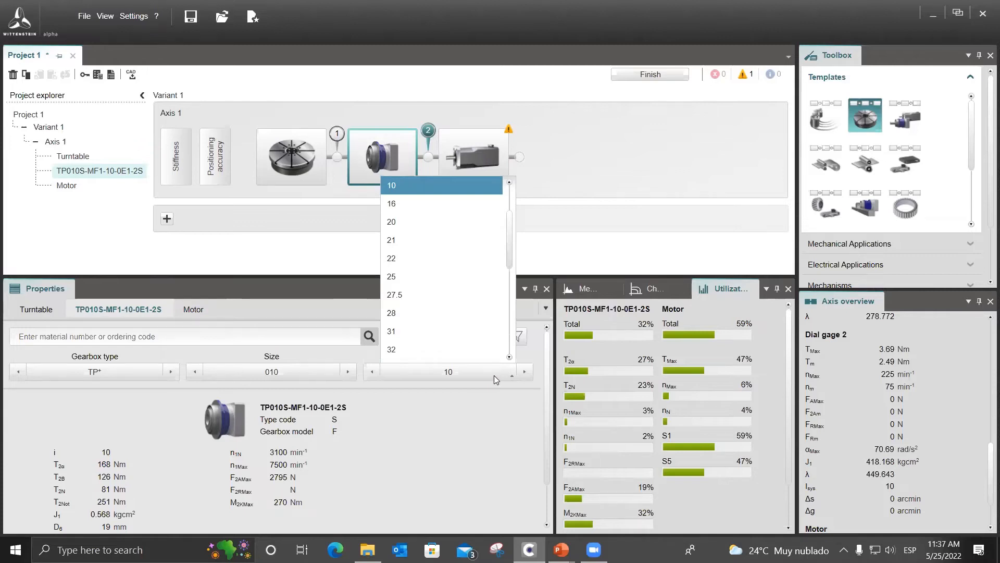
{"action": "scroll", "coordinate": [482, 254], "scroll_direction": "down", "scroll_amount": 3}
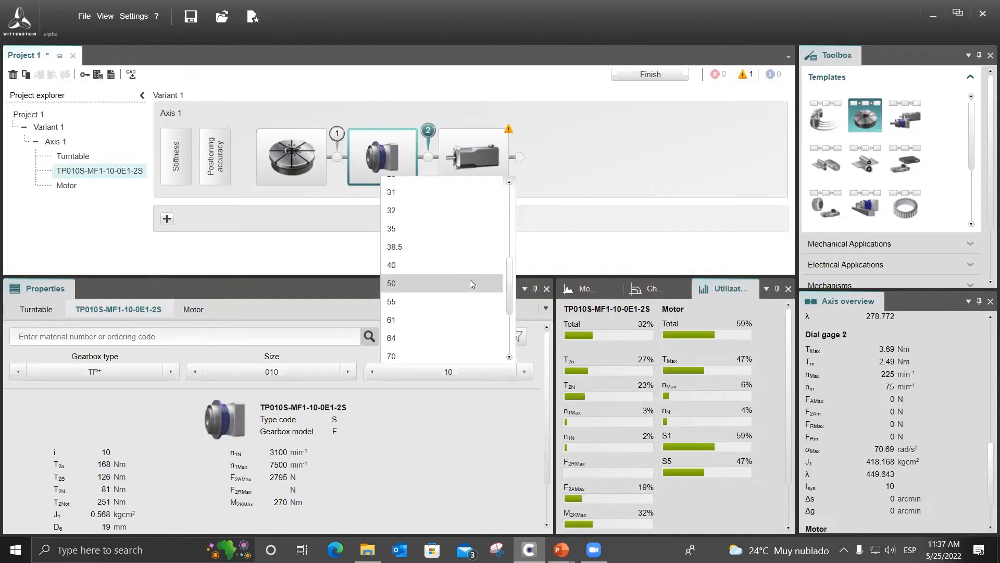
{"action": "left_click", "coordinate": [469, 283]}
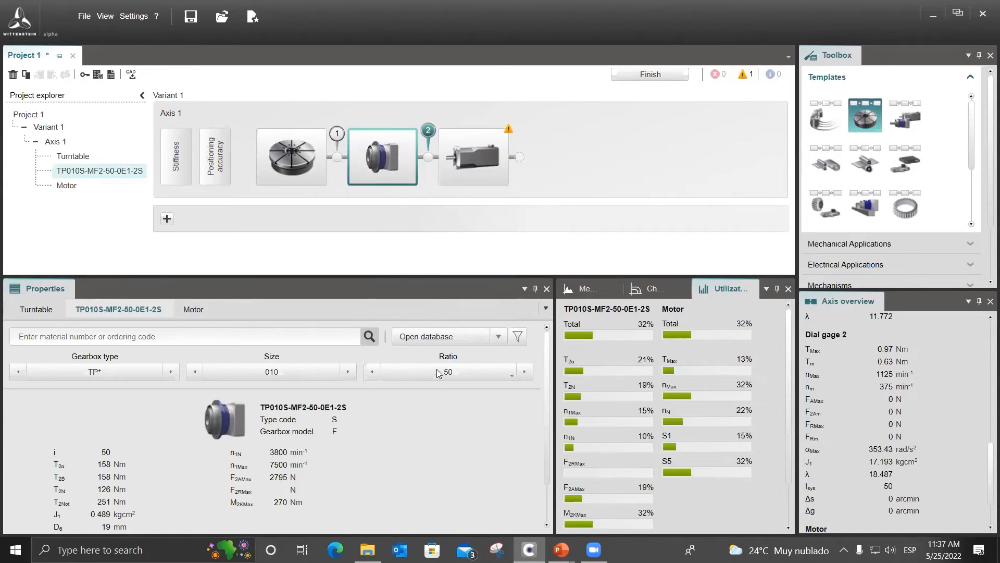
{"action": "scroll", "coordinate": [880, 464], "scroll_direction": "down", "scroll_amount": 2}
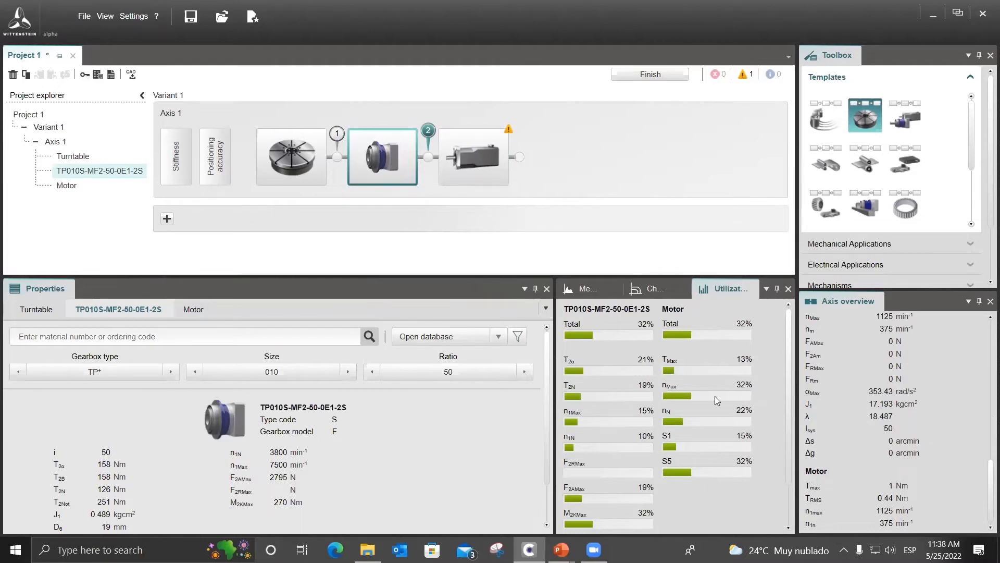
Raise the TP* gearbox ratio to 100 and check the mass inertia ratio in the axis overview.
{"action": "left_click", "coordinate": [476, 375]}
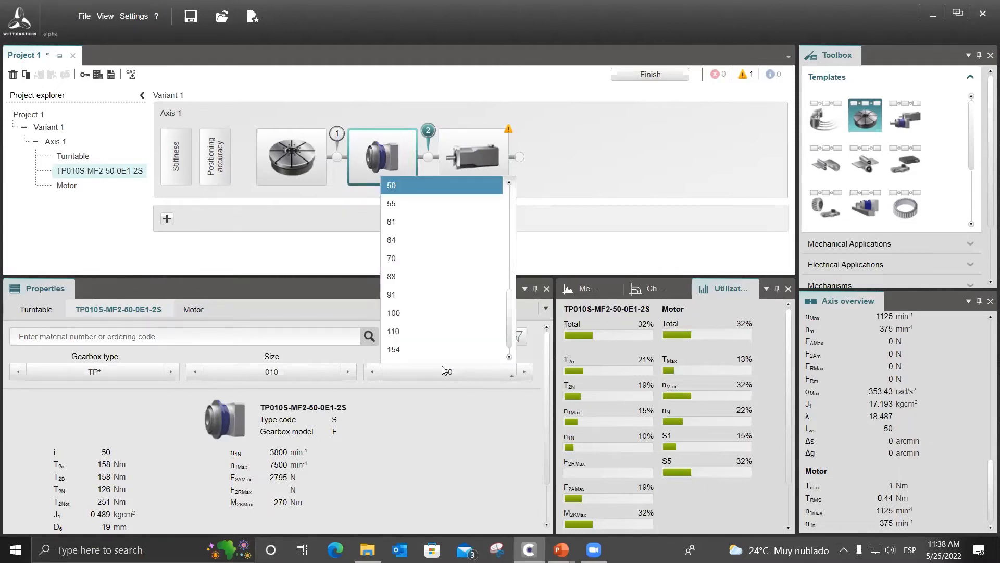
{"action": "scroll", "coordinate": [434, 295], "scroll_direction": "down", "scroll_amount": 1}
{"action": "left_click", "coordinate": [367, 461]}
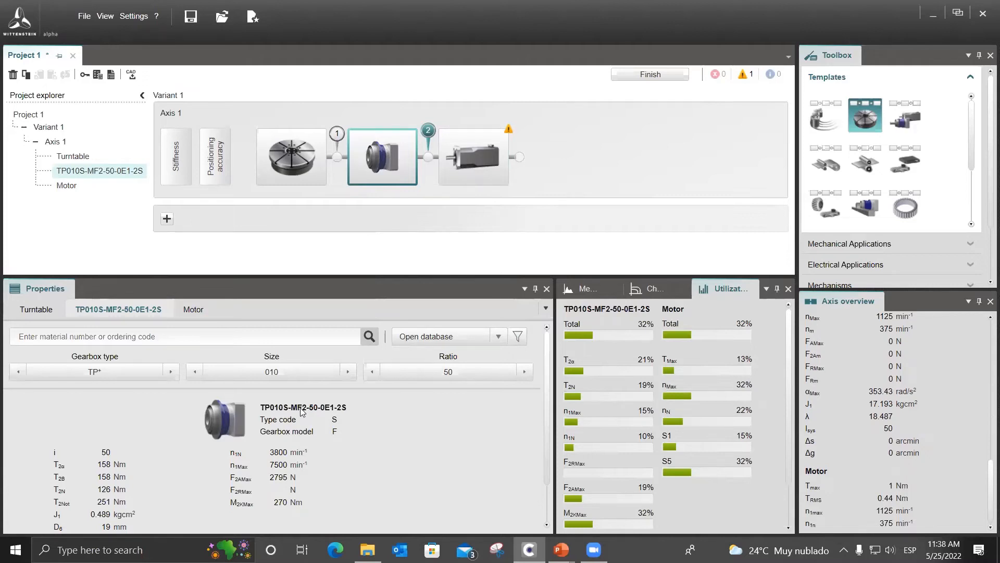
{"action": "left_click", "coordinate": [488, 378]}
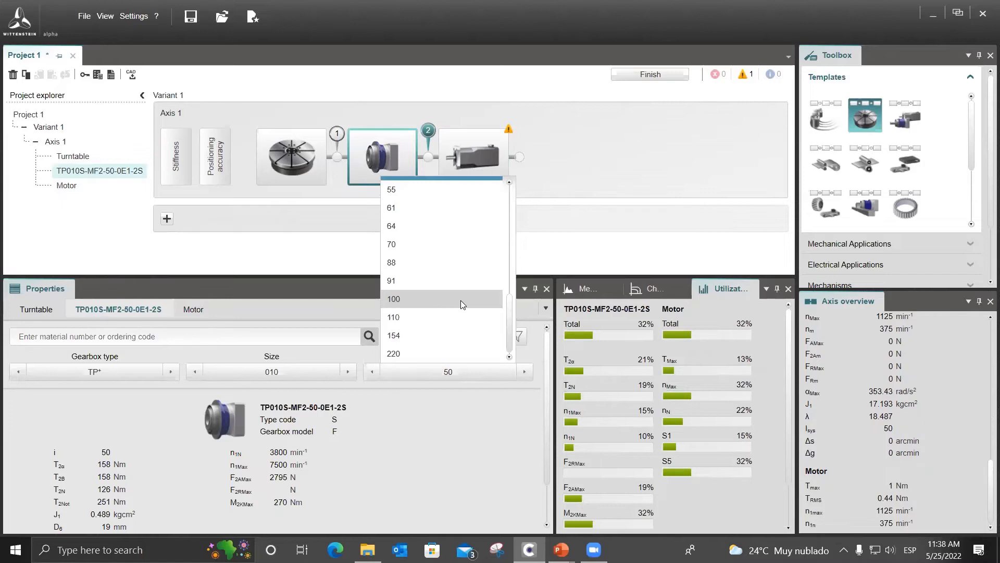
{"action": "left_click", "coordinate": [460, 300]}
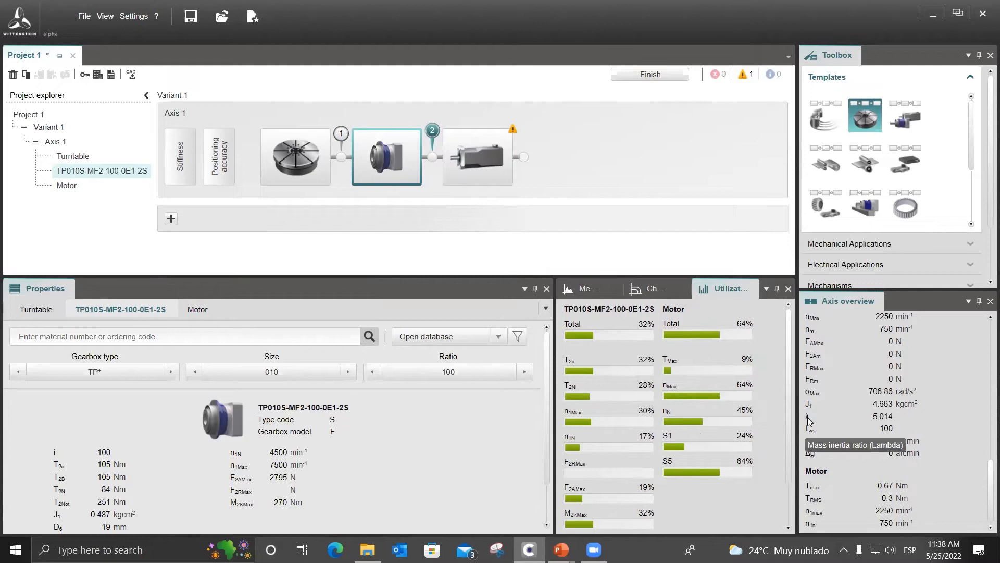
Look over the turntable, gearbox and motor properties and return the gearbox ratio to 10.
{"action": "left_click", "coordinate": [490, 172]}
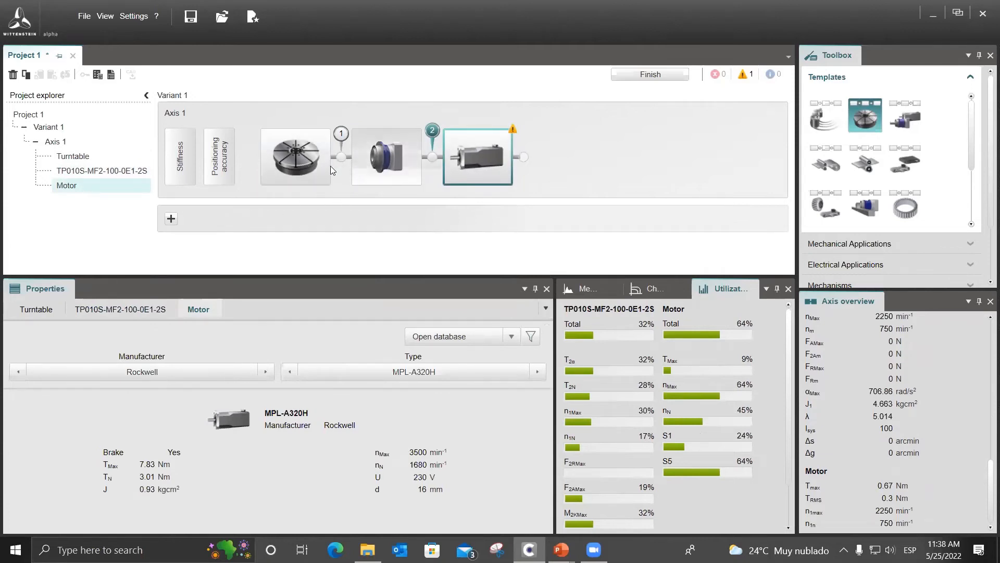
{"action": "left_click", "coordinate": [313, 162]}
{"action": "left_click", "coordinate": [396, 167]}
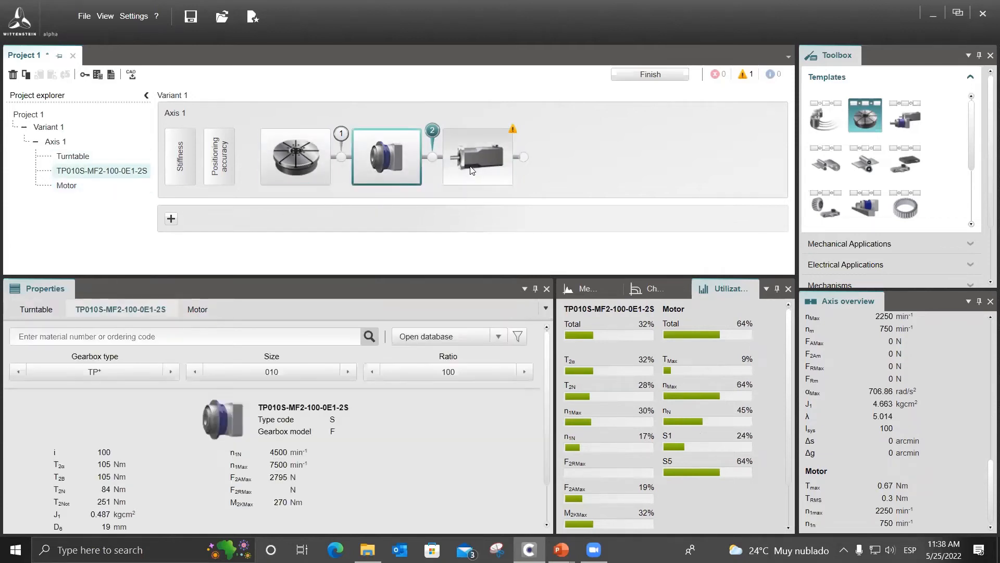
{"action": "left_click", "coordinate": [477, 167]}
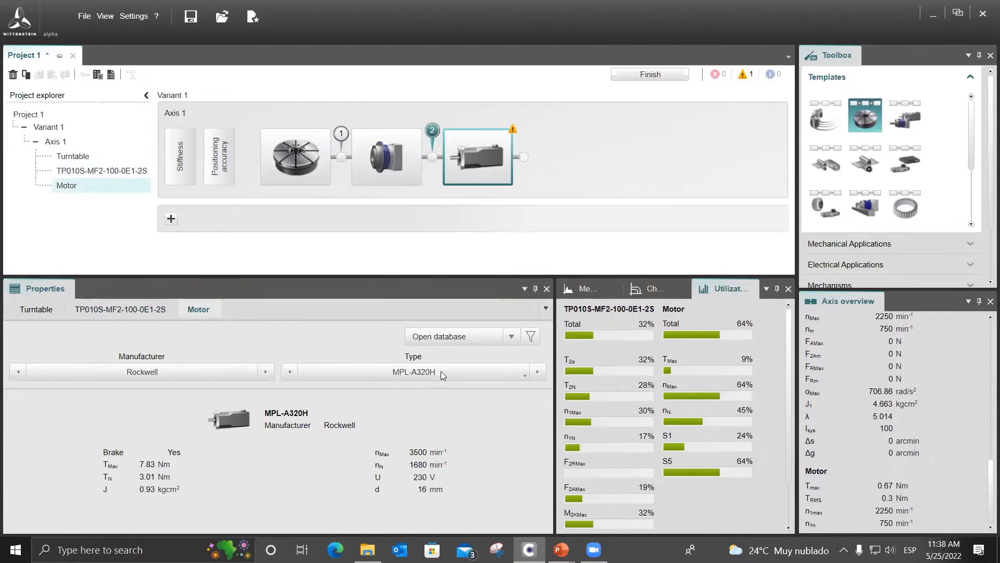
{"action": "left_click", "coordinate": [404, 159]}
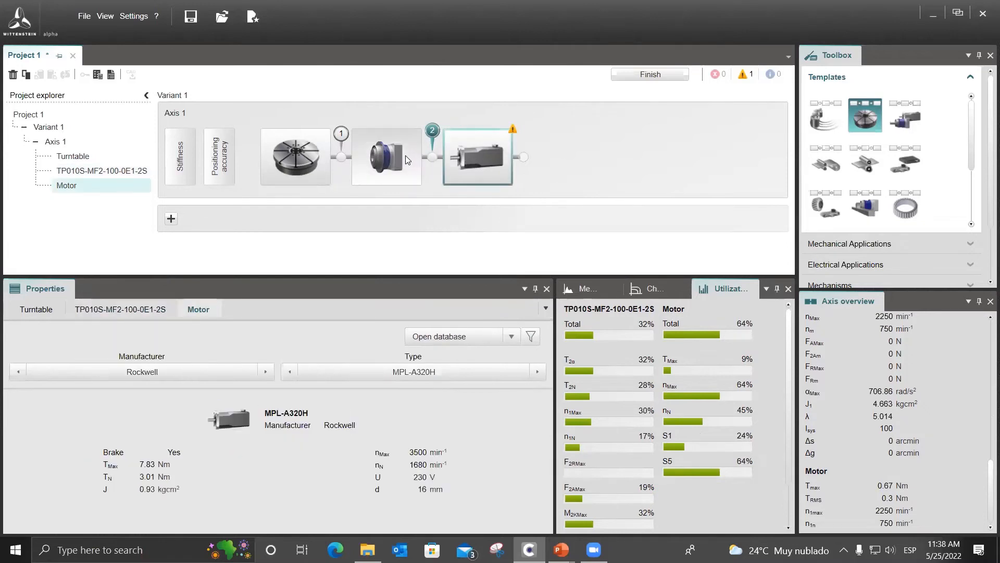
{"action": "left_click", "coordinate": [450, 371]}
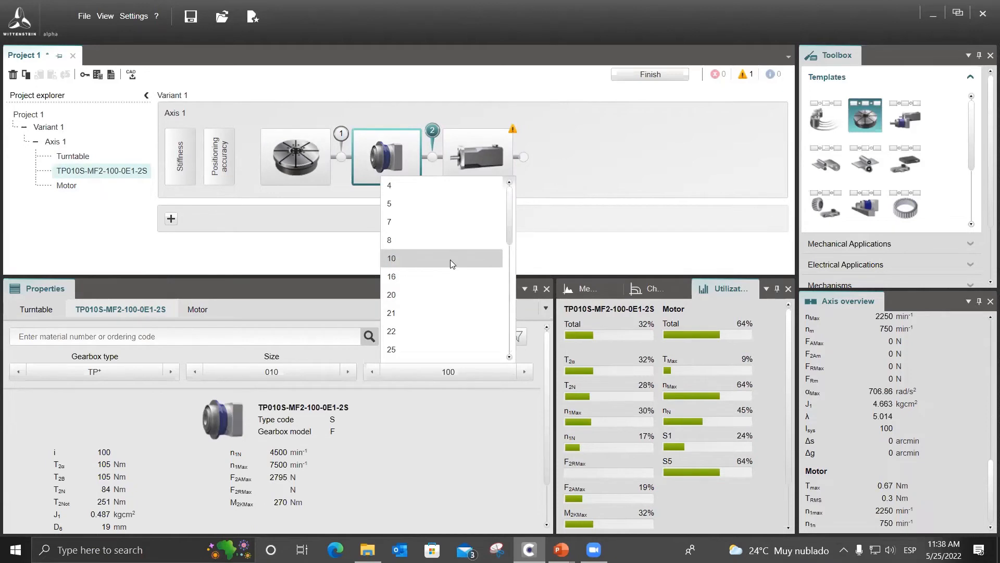
{"action": "left_click", "coordinate": [450, 259]}
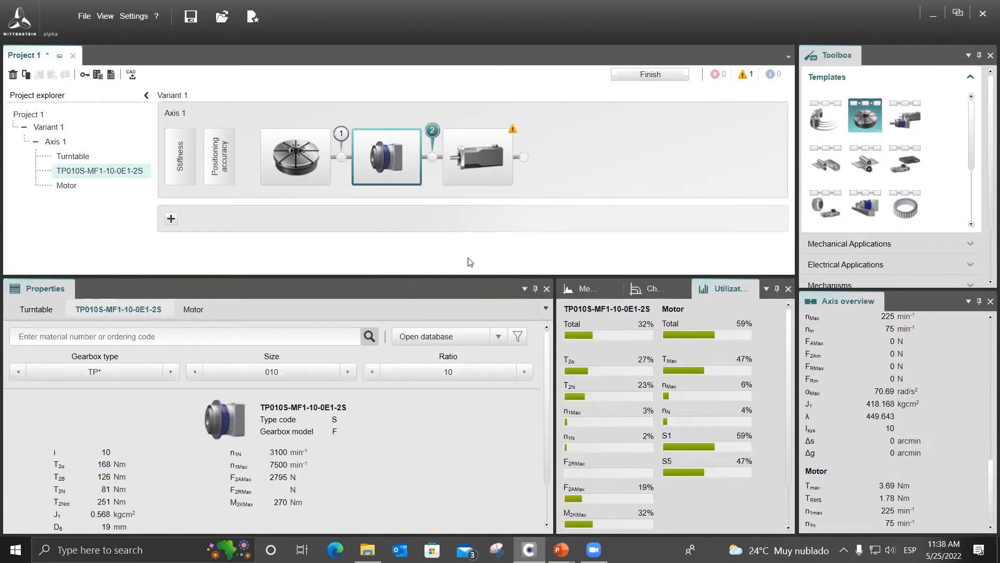
Limit lambda to a maximum of 10 in the motor database and clear the motor type filter.
{"action": "left_click", "coordinate": [475, 160]}
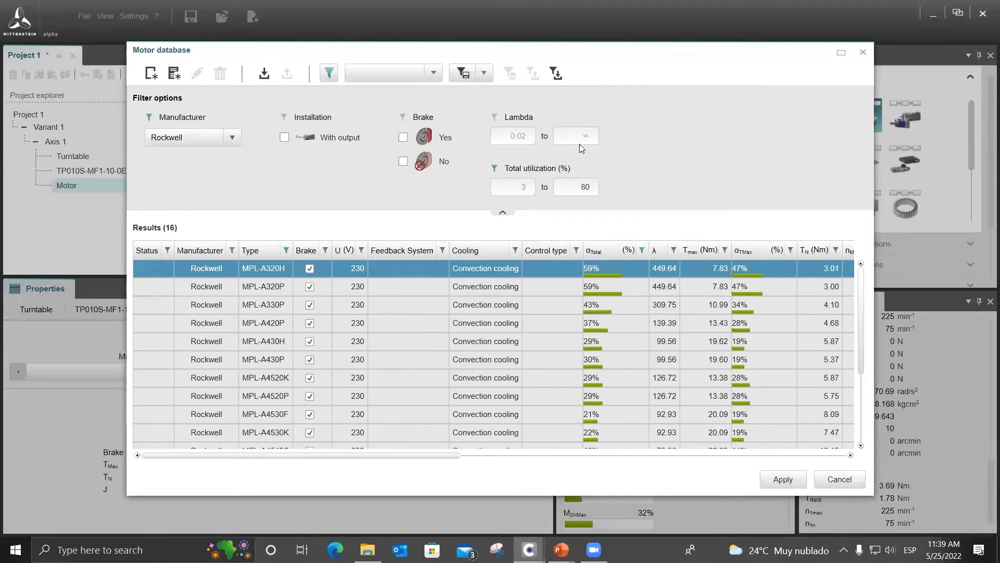
{"action": "type", "text": "0"}
{"action": "key", "text": "Tab"}
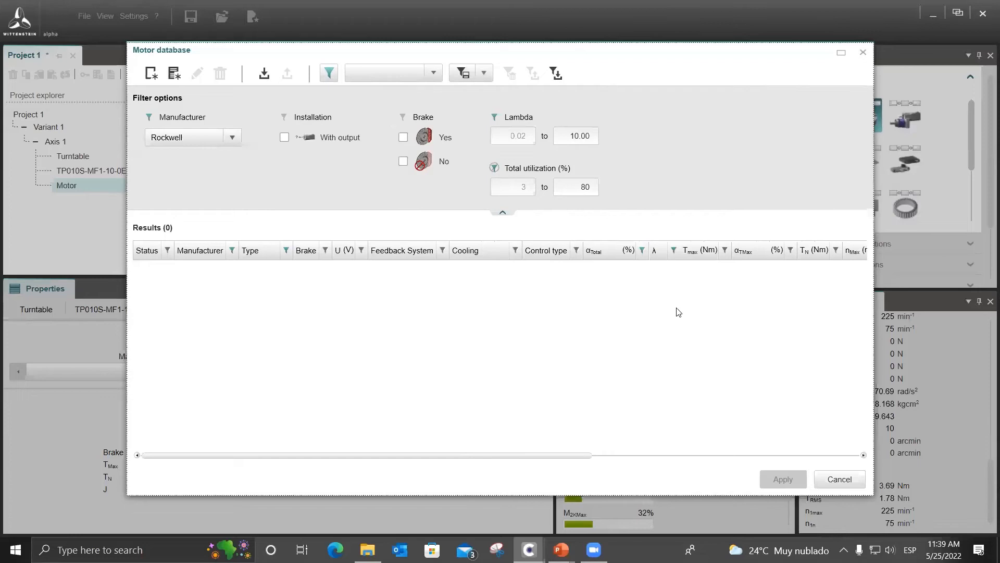
{"action": "left_click_drag", "start_coordinate": [500, 455], "coordinate": [480, 257]}
{"action": "left_click", "coordinate": [286, 251]}
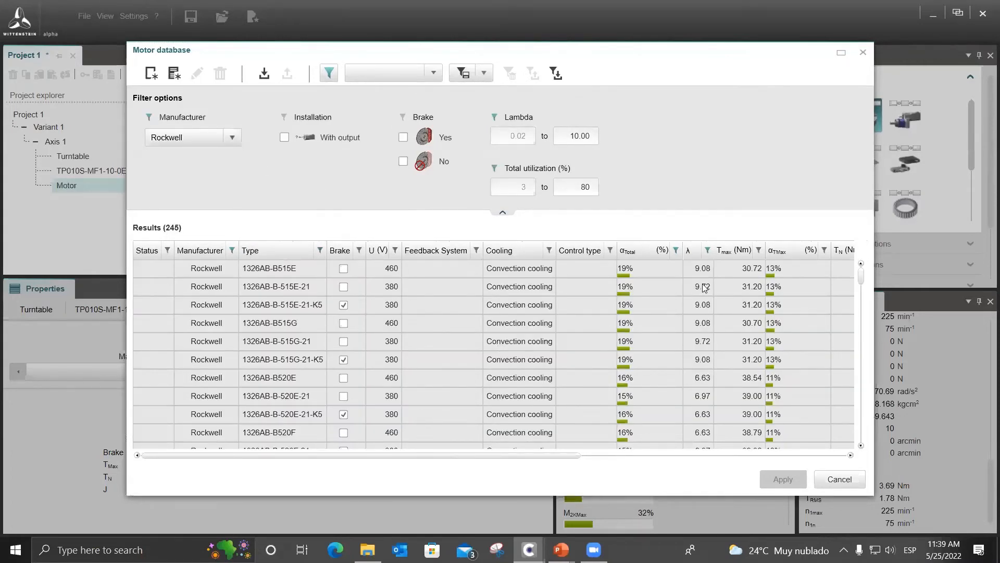
Examine the technical data of the 1326AB-B515E motor and close the motor database without applying it.
{"action": "left_click", "coordinate": [263, 266]}
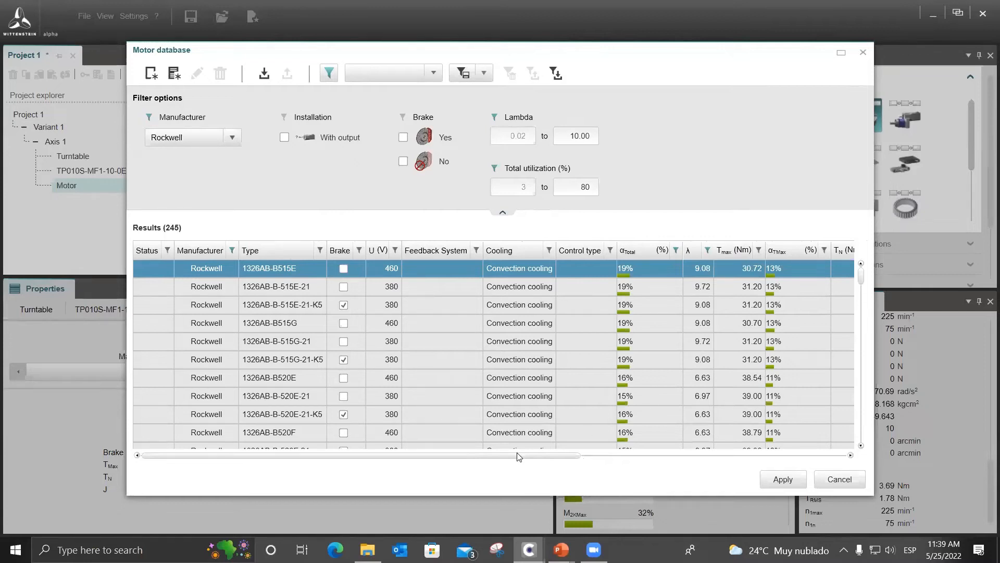
{"action": "left_click_drag", "start_coordinate": [499, 455], "coordinate": [259, 446]}
{"action": "left_click", "coordinate": [840, 480]}
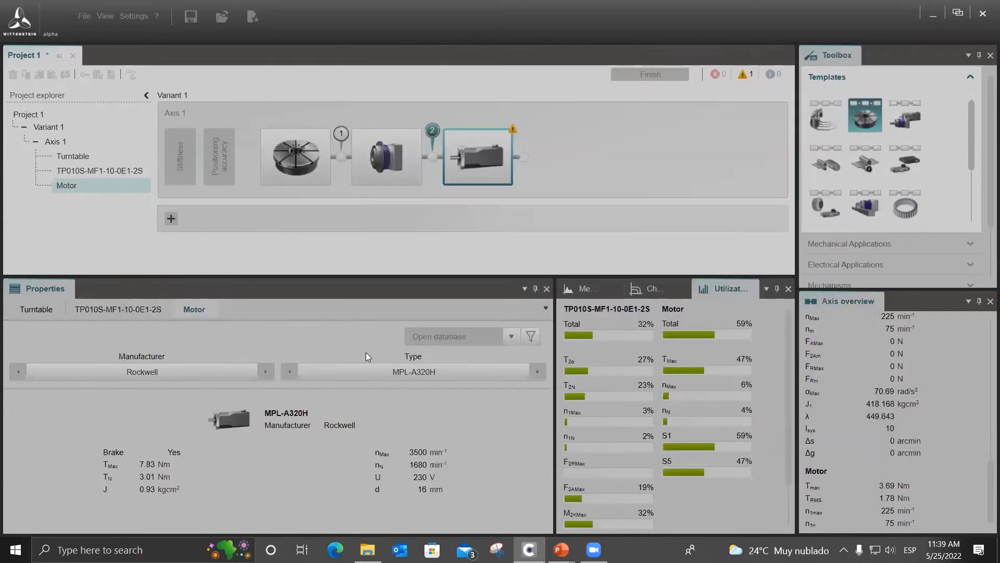
Set the TP* gearbox ratio to 100 and save the project.
{"action": "left_click", "coordinate": [393, 162]}
{"action": "left_click", "coordinate": [494, 373]}
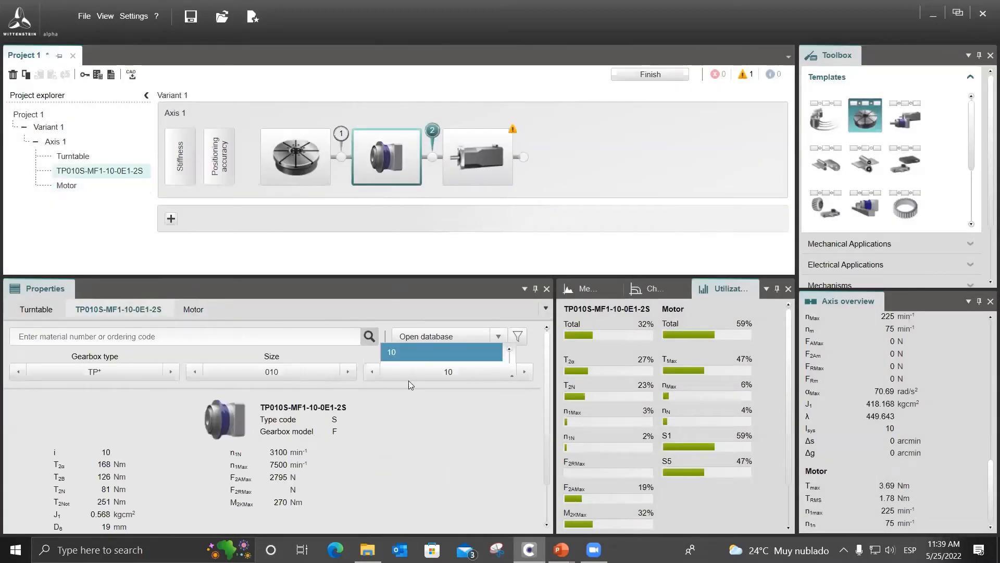
{"action": "scroll", "coordinate": [435, 306], "scroll_direction": "down", "scroll_amount": 2}
{"action": "left_click", "coordinate": [439, 314]}
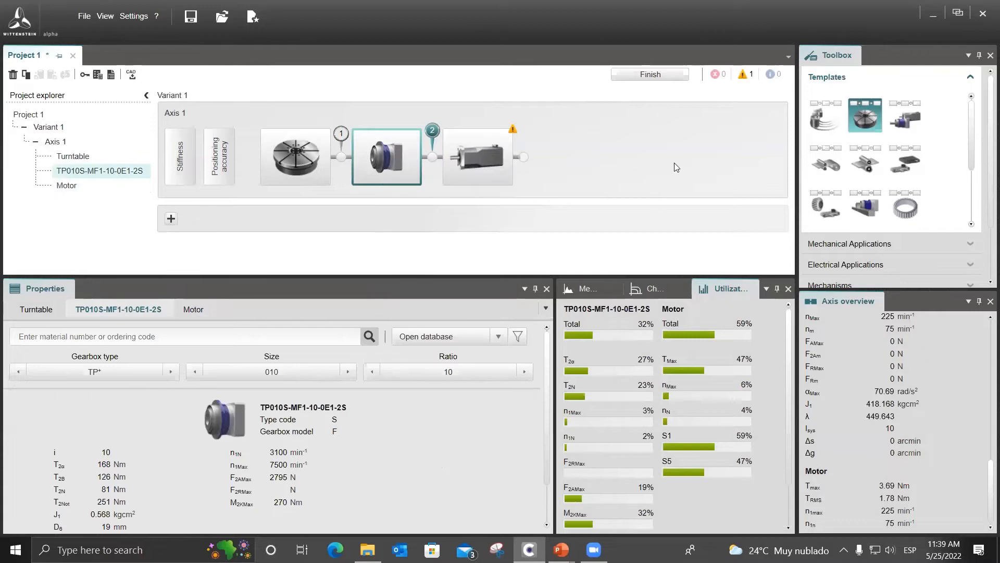
{"action": "left_click", "coordinate": [190, 20]}
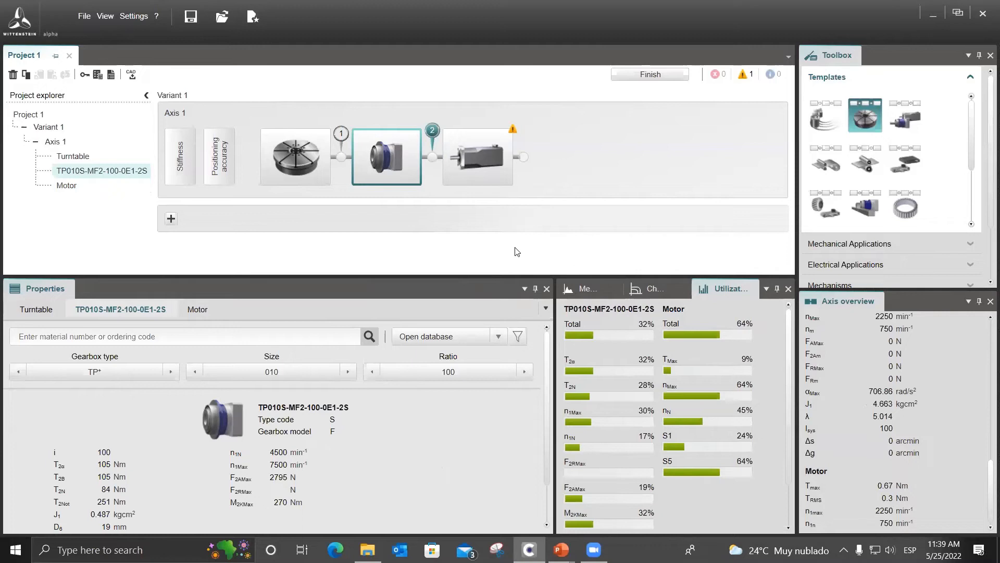
Review the motor's properties and utilization values with the 100:1 gearbox and collapse the template list in the toolbox.
{"action": "scroll", "coordinate": [603, 391], "scroll_direction": "down", "scroll_amount": 1}
{"action": "scroll", "coordinate": [599, 387], "scroll_direction": "up", "scroll_amount": 1}
{"action": "left_click", "coordinate": [483, 157]}
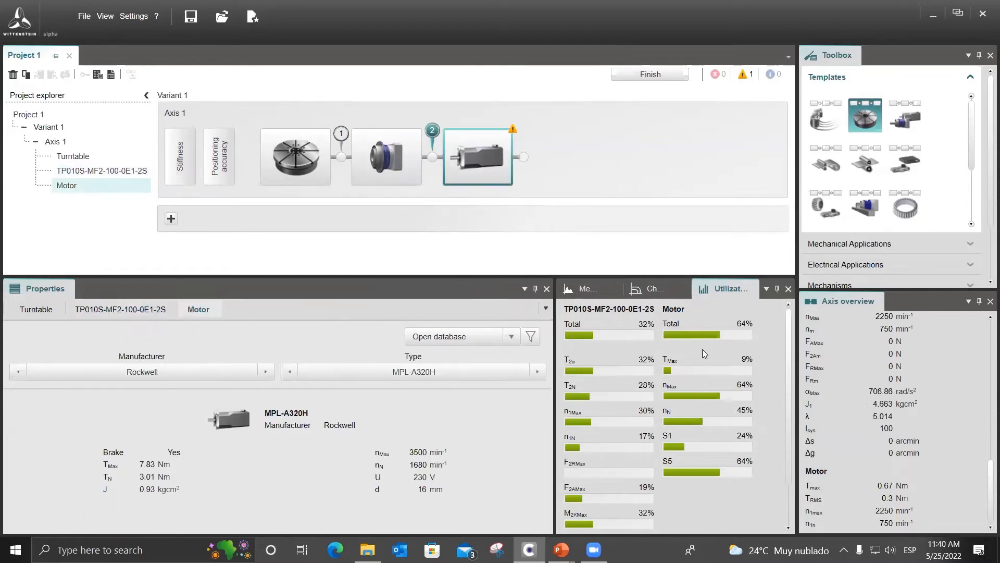
{"action": "left_click_drag", "start_coordinate": [790, 360], "coordinate": [765, 344]}
{"action": "left_click", "coordinate": [971, 76]}
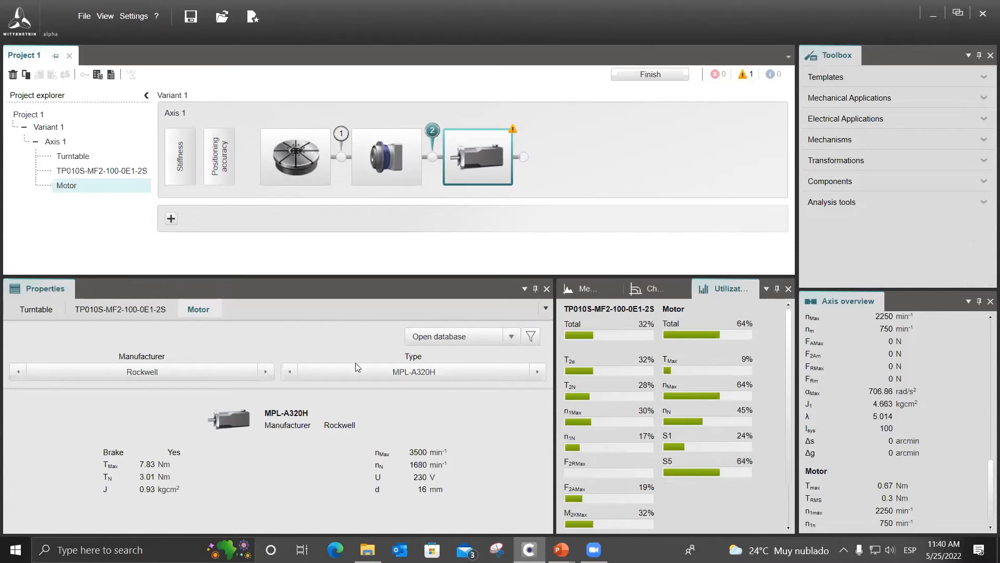
Preview the open PowerPoint windows for a switch to the slide show.
{"action": "mouse_move", "coordinate": [562, 545]}
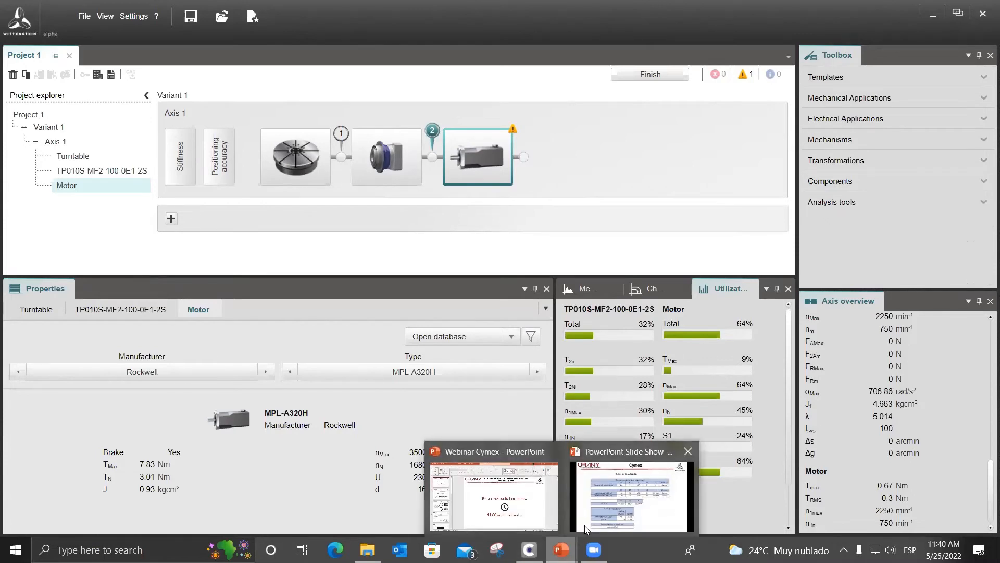
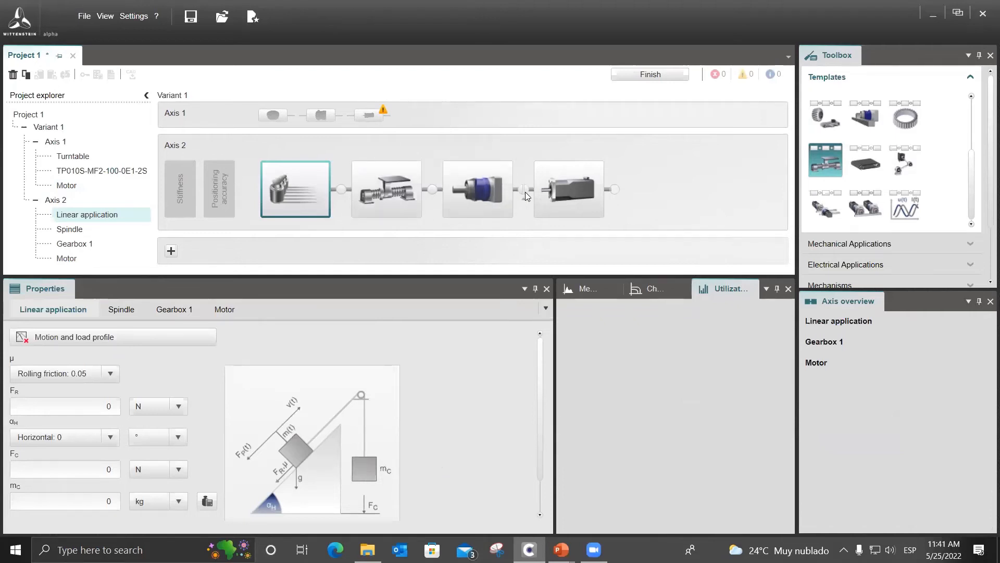
Try out a belt stage between the spindle and the gearbox on Axis 2 and remove it again.
{"action": "left_click", "coordinate": [433, 189]}
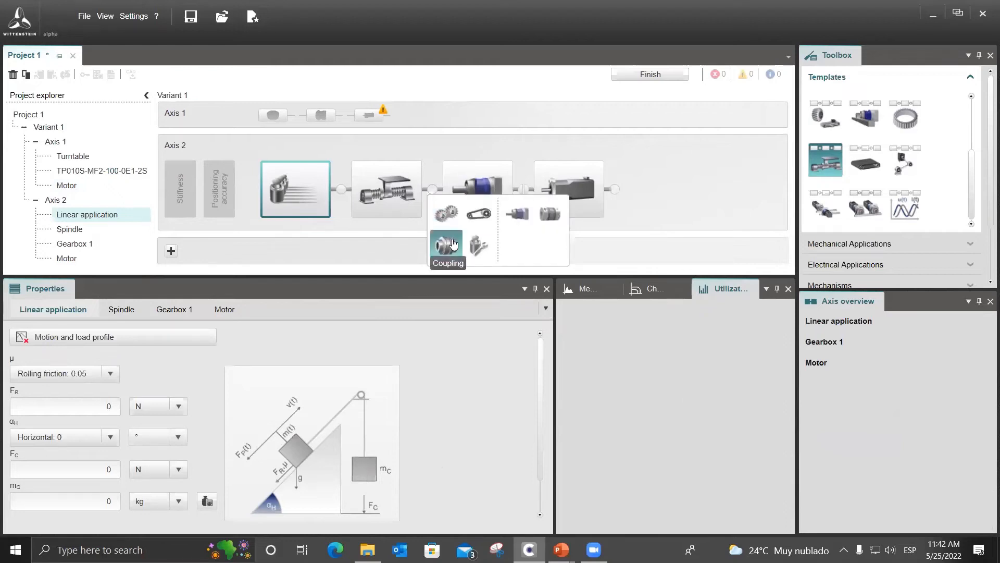
{"action": "left_click", "coordinate": [478, 214]}
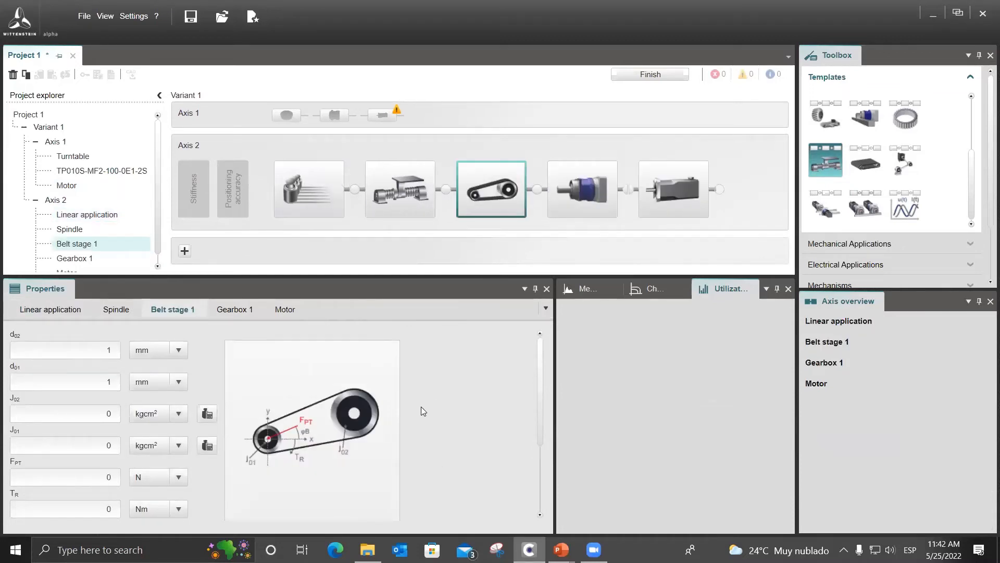
{"action": "scroll", "coordinate": [322, 438], "scroll_direction": "down", "scroll_amount": 4}
{"action": "left_click", "coordinate": [317, 413]}
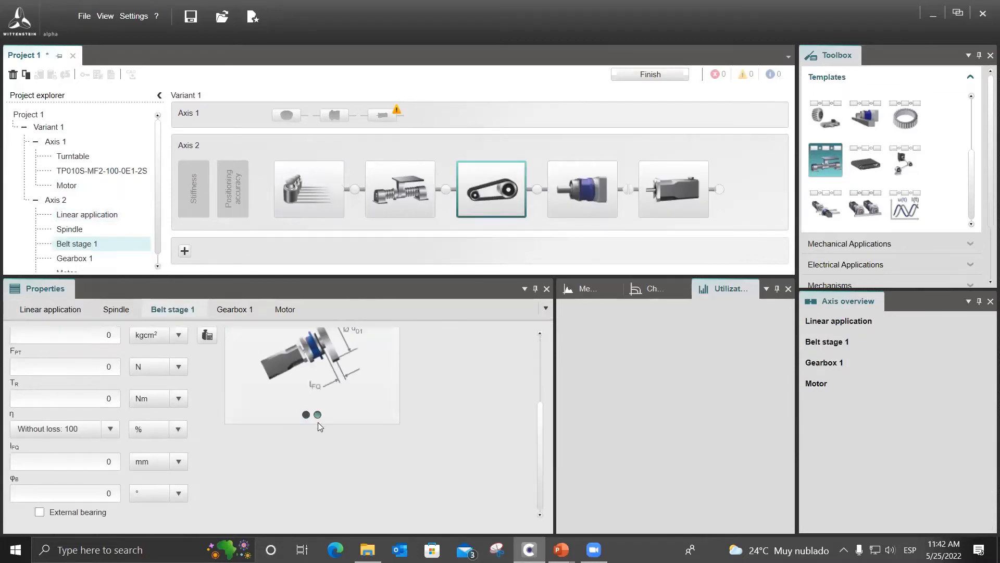
{"action": "scroll", "coordinate": [360, 466], "scroll_direction": "up", "scroll_amount": 3}
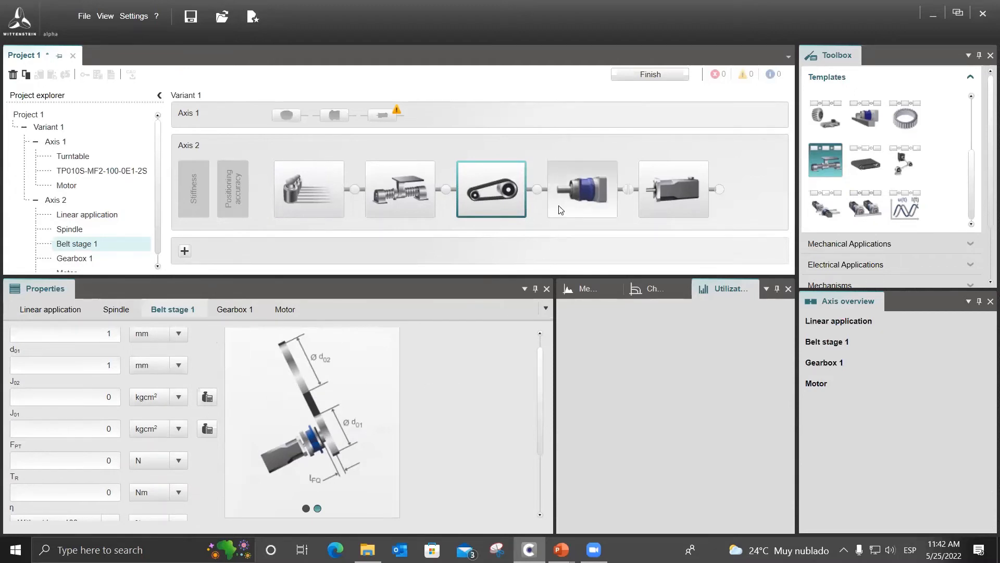
{"action": "right_click", "coordinate": [506, 191]}
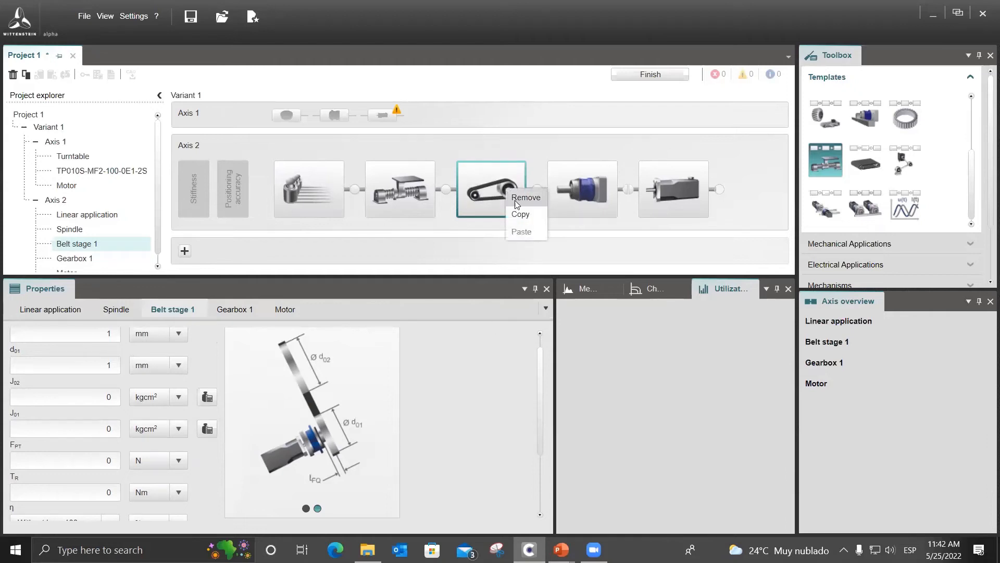
{"action": "left_click", "coordinate": [516, 198]}
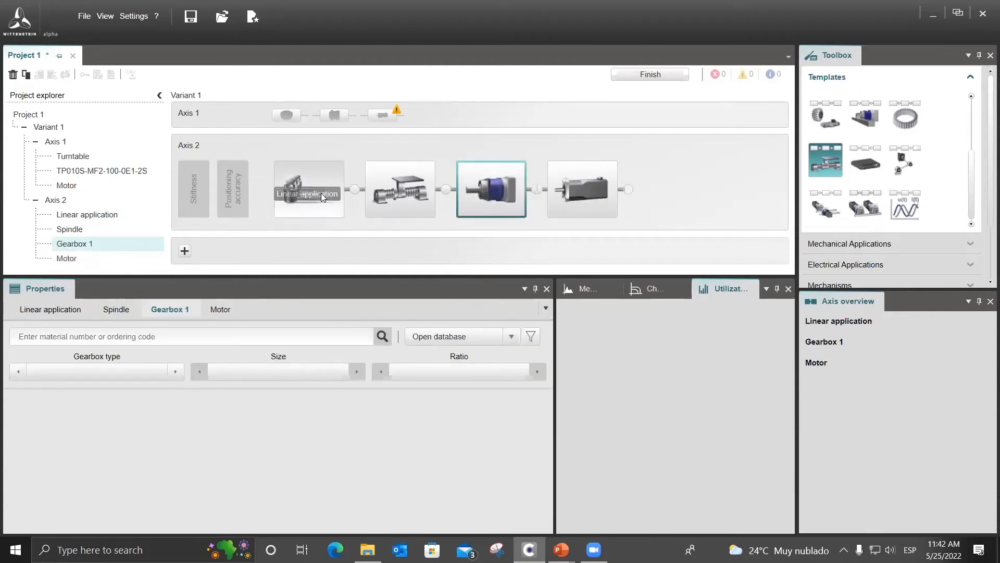
Examine the friction, orientation, force and counterweight parameters of Axis 2's linear application.
{"action": "left_click", "coordinate": [321, 192]}
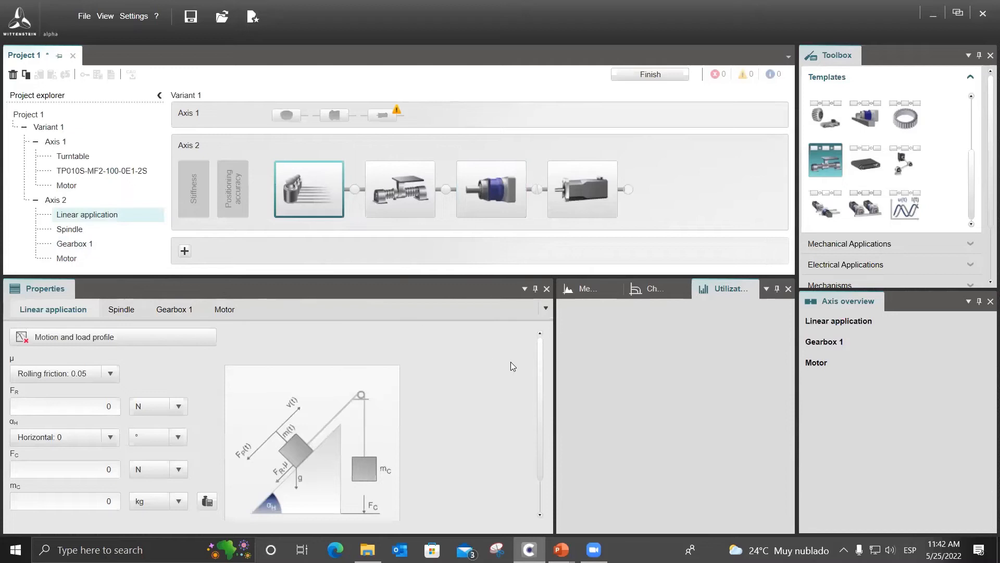
{"action": "scroll", "coordinate": [156, 406], "scroll_direction": "down", "scroll_amount": 1}
{"action": "scroll", "coordinate": [167, 416], "scroll_direction": "up", "scroll_amount": 1}
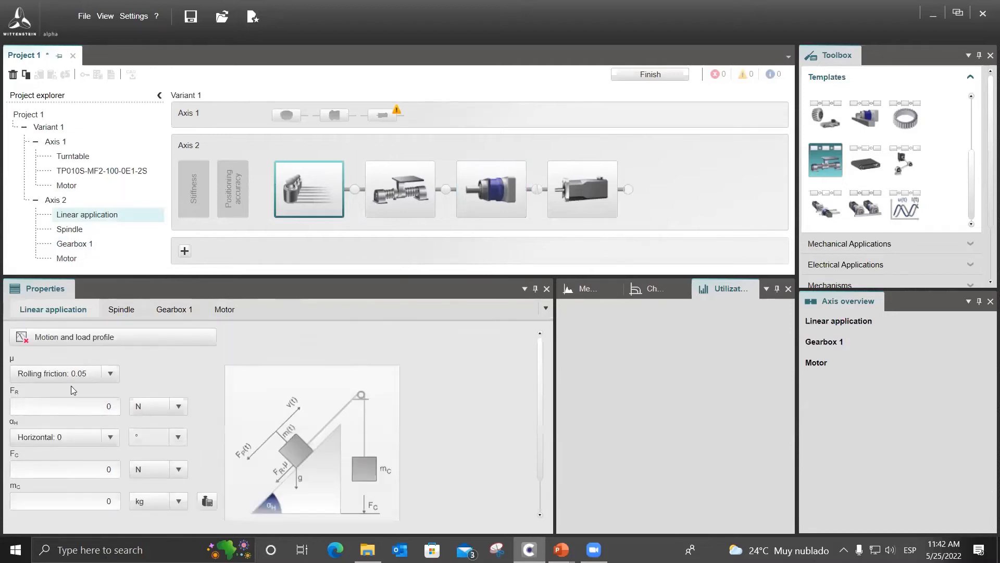
{"action": "scroll", "coordinate": [178, 390], "scroll_direction": "down", "scroll_amount": 1}
{"action": "scroll", "coordinate": [156, 440], "scroll_direction": "up", "scroll_amount": 1}
{"action": "scroll", "coordinate": [145, 409], "scroll_direction": "down", "scroll_amount": 1}
{"action": "scroll", "coordinate": [94, 422], "scroll_direction": "up", "scroll_amount": 1}
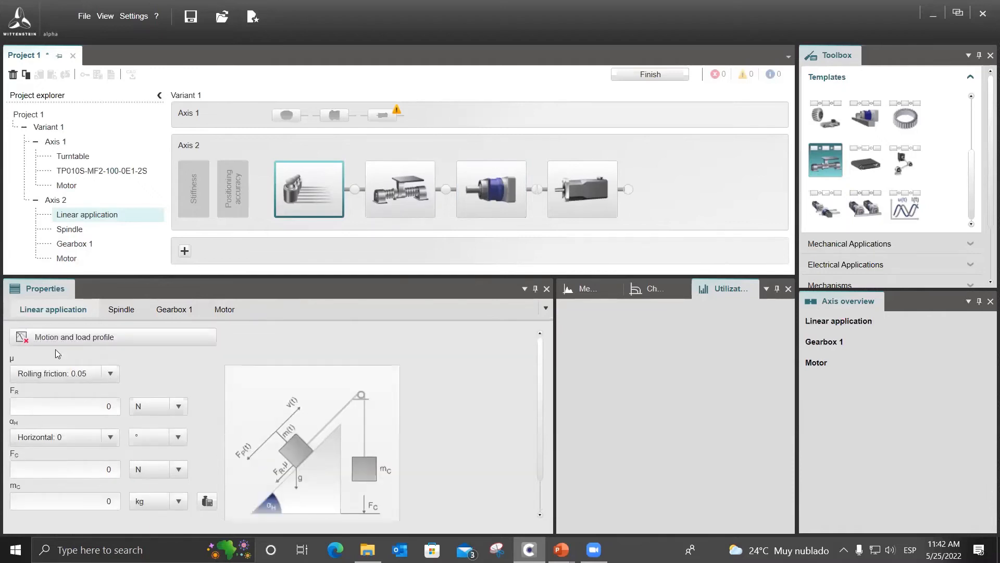
{"action": "scroll", "coordinate": [97, 388], "scroll_direction": "down", "scroll_amount": 1}
{"action": "scroll", "coordinate": [102, 364], "scroll_direction": "up", "scroll_amount": 1}
Define the first section of the linear application's motion profile as a 1/3 rule movement of 500 mm in 4 s with a 100 kg load.
{"action": "left_click", "coordinate": [143, 337]}
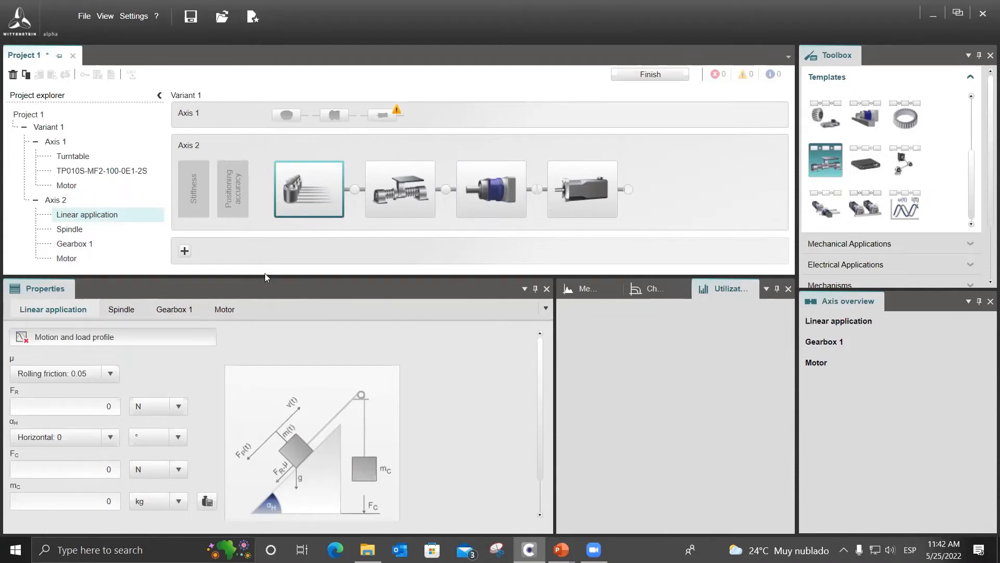
{"action": "left_click", "coordinate": [214, 183]}
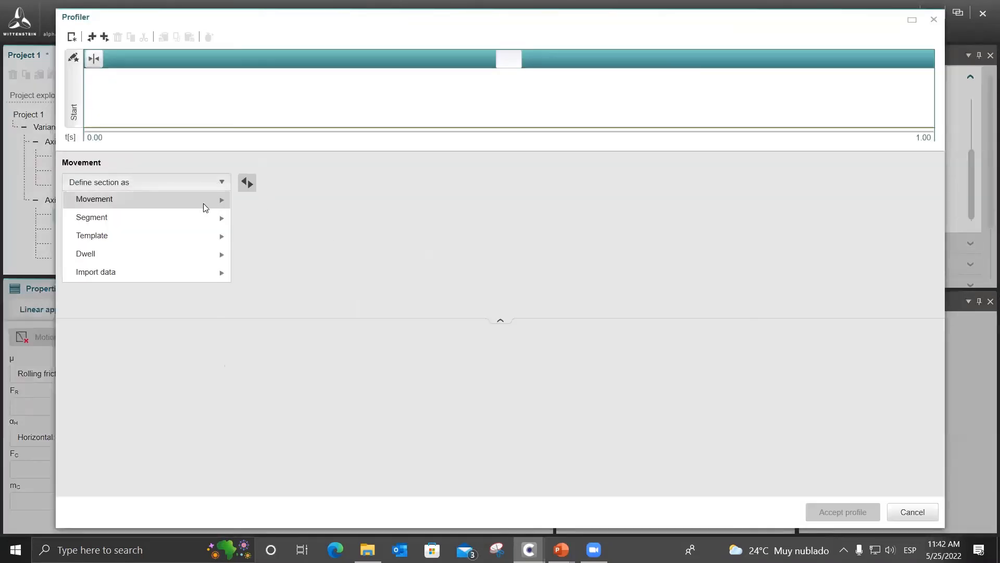
{"action": "mouse_move", "coordinate": [209, 205]}
{"action": "left_click", "coordinate": [251, 217]}
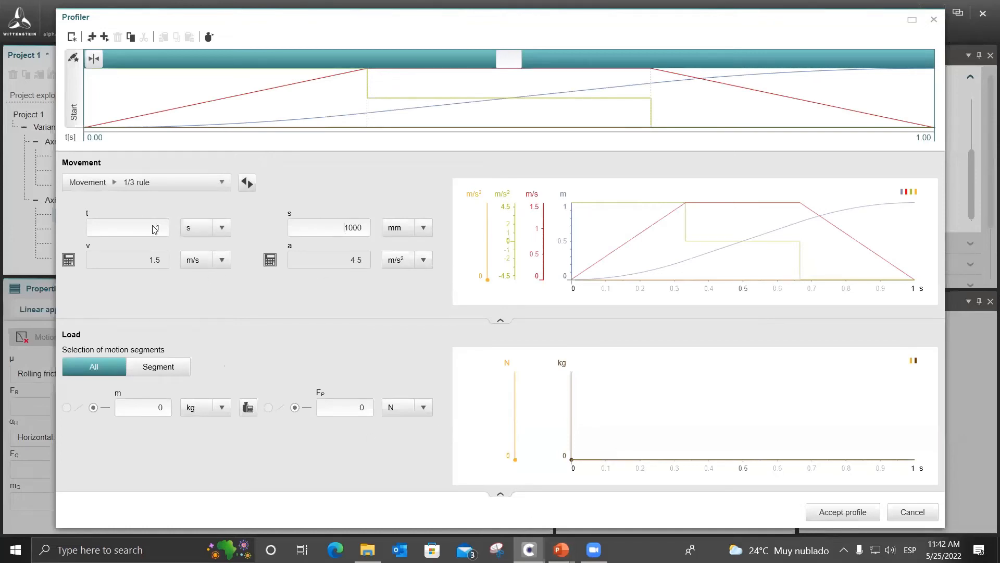
{"action": "left_click", "coordinate": [168, 231]}
{"action": "type", "text": "4"}
{"action": "key", "text": "Tab"}
{"action": "type", "text": "500"}
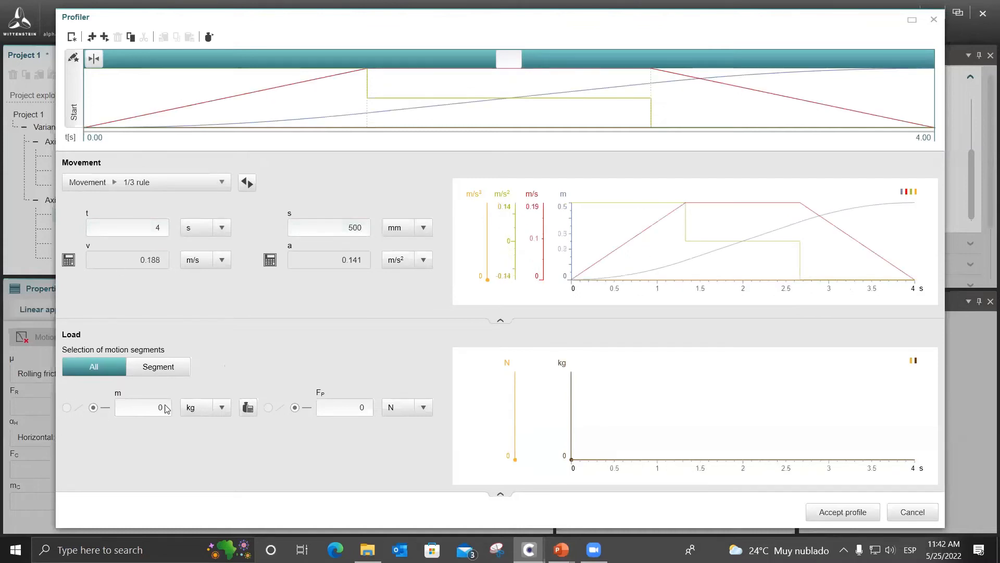
{"action": "type", "text": "100"}
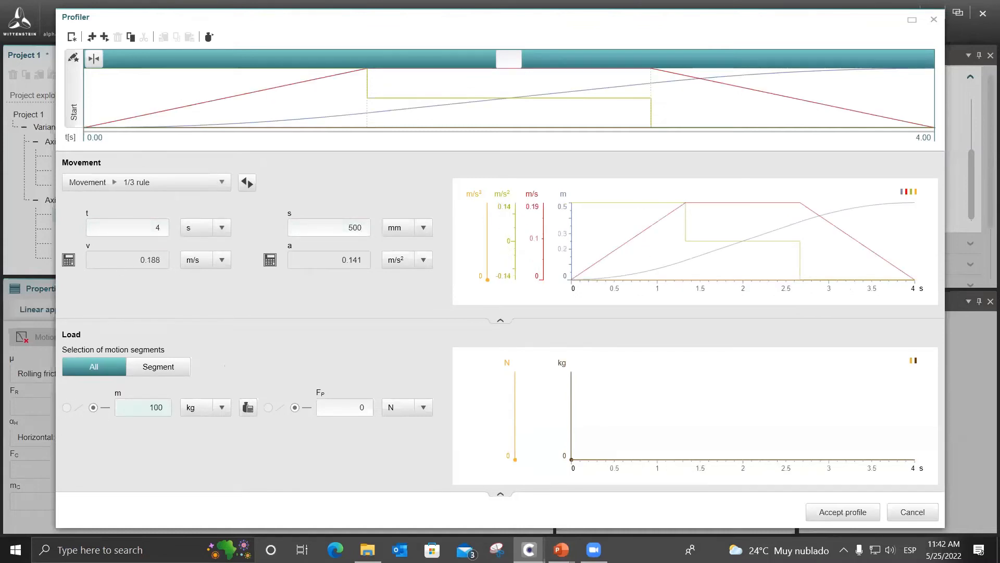
Copy the first movement section and paste the copy after it in the profile.
{"action": "right_click", "coordinate": [426, 90]}
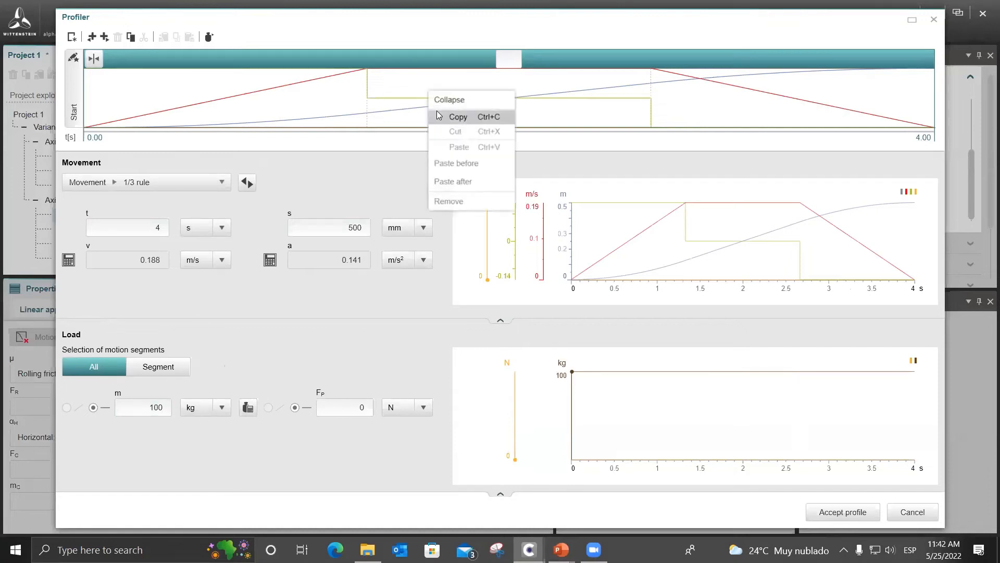
{"action": "left_click", "coordinate": [452, 116]}
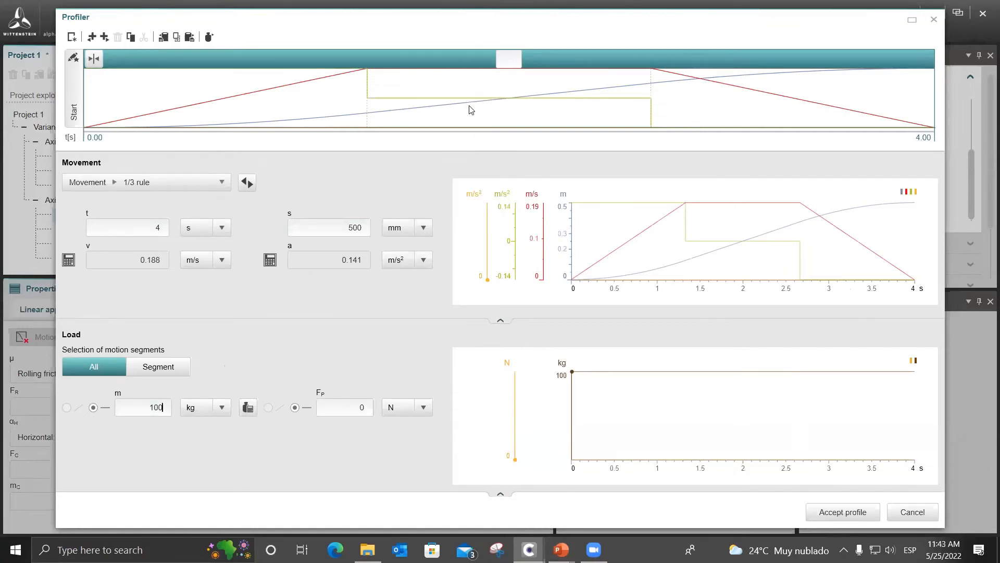
{"action": "right_click", "coordinate": [474, 112]}
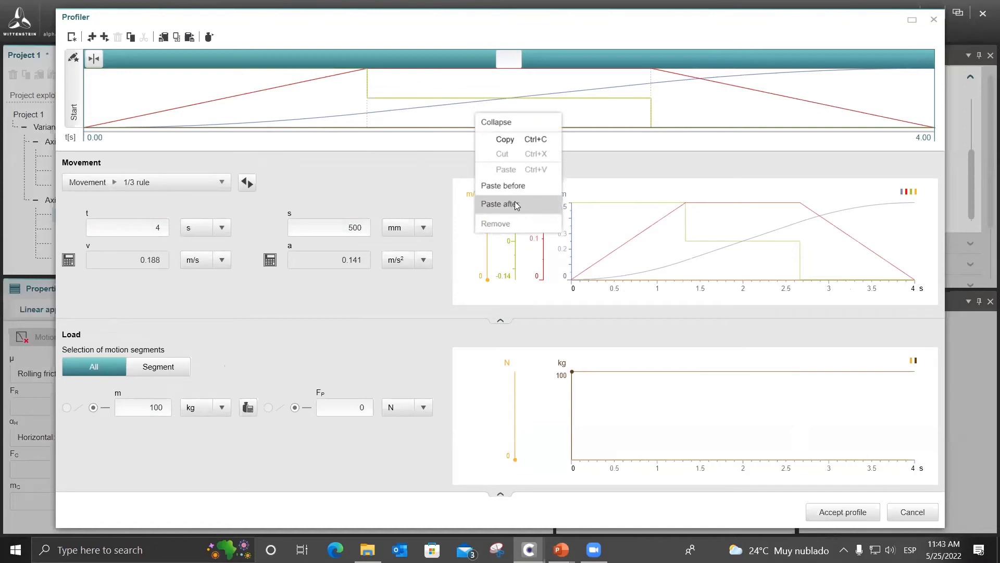
{"action": "left_click", "coordinate": [560, 203]}
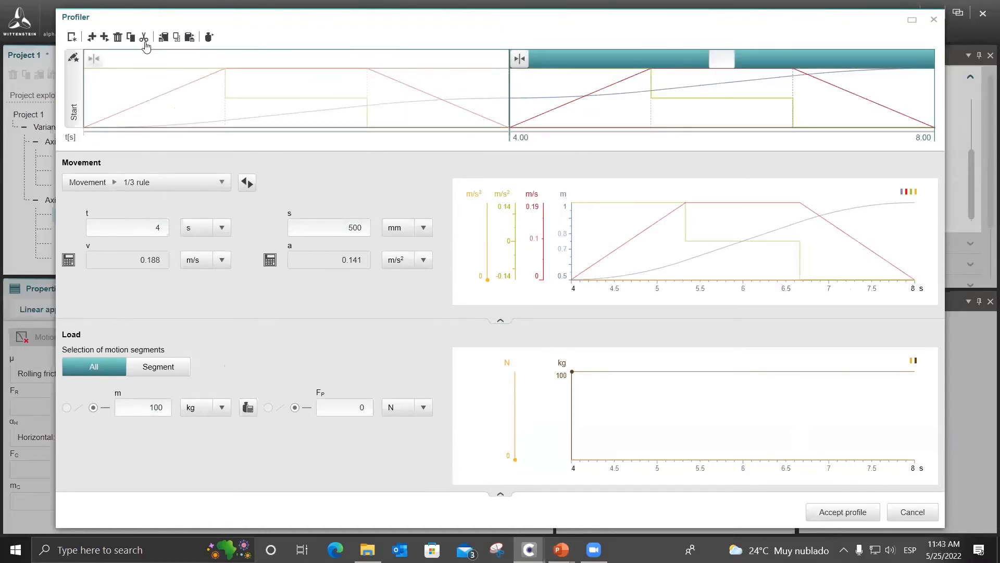
Append a dwell section of 2 s with a 100 kg load, checking the ball screw data in the PowerPoint slide show.
{"action": "left_click", "coordinate": [100, 37]}
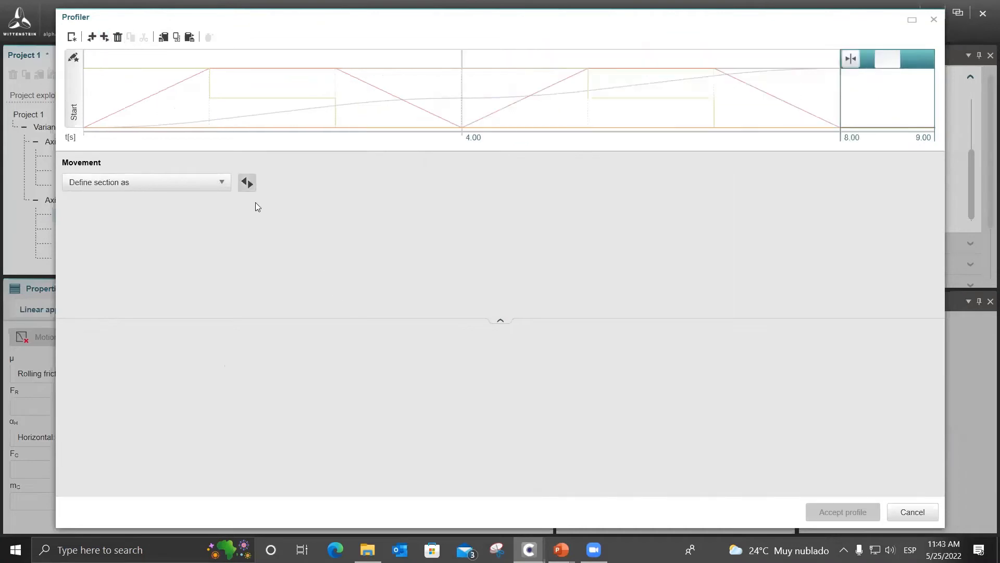
{"action": "left_click", "coordinate": [215, 184]}
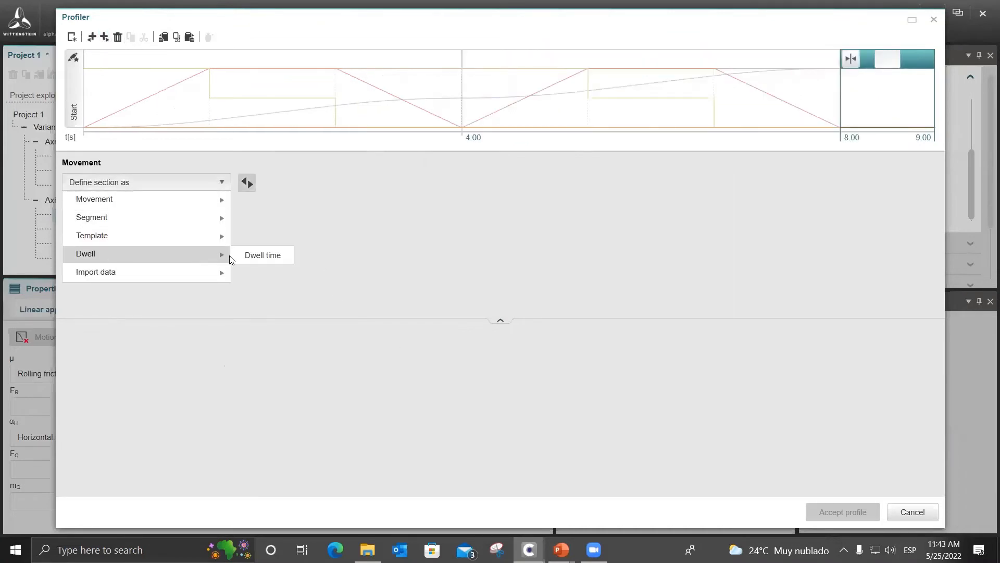
{"action": "left_click", "coordinate": [320, 263]}
{"action": "left_click", "coordinate": [561, 550]}
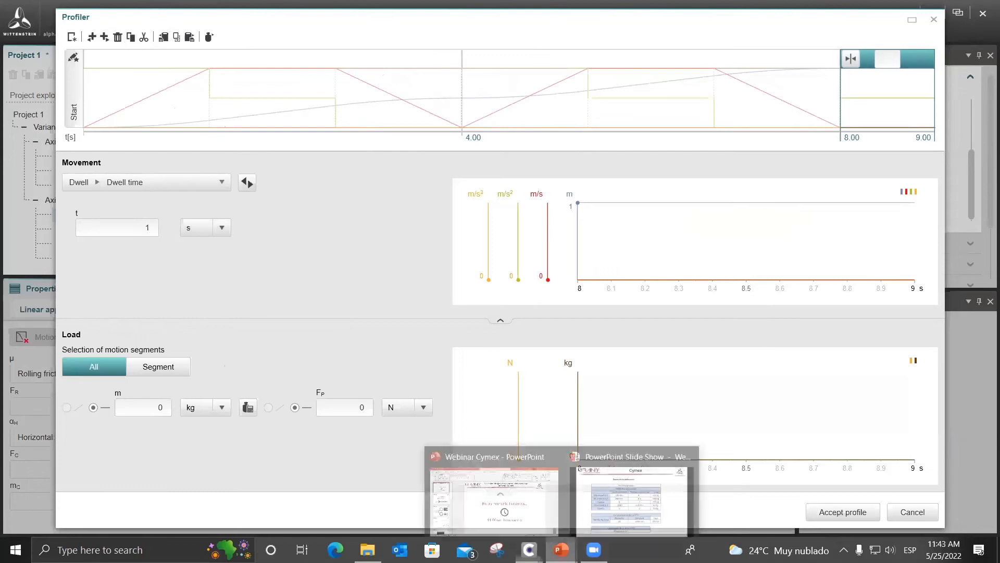
{"action": "left_click", "coordinate": [628, 495]}
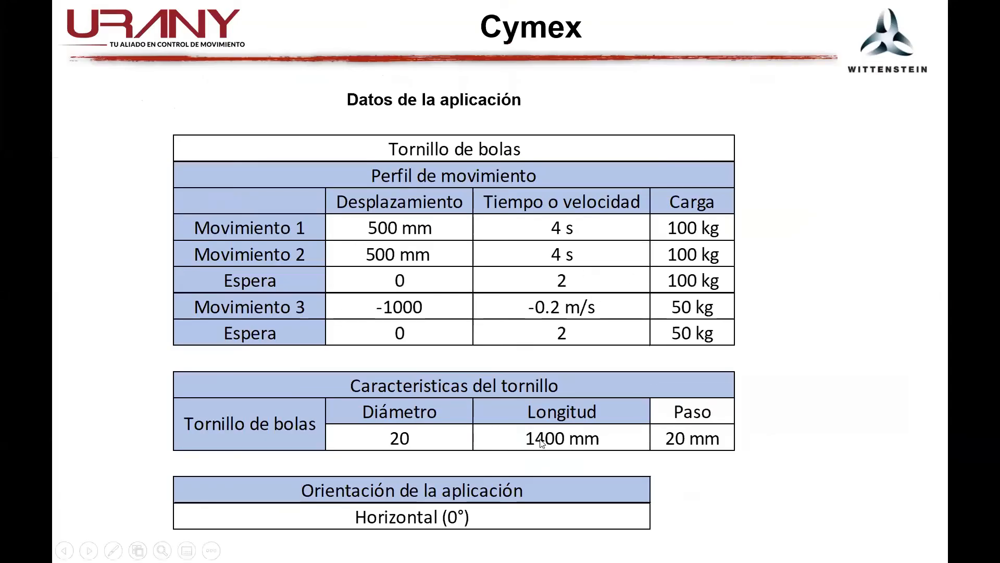
{"action": "key", "text": "alt+Tab"}
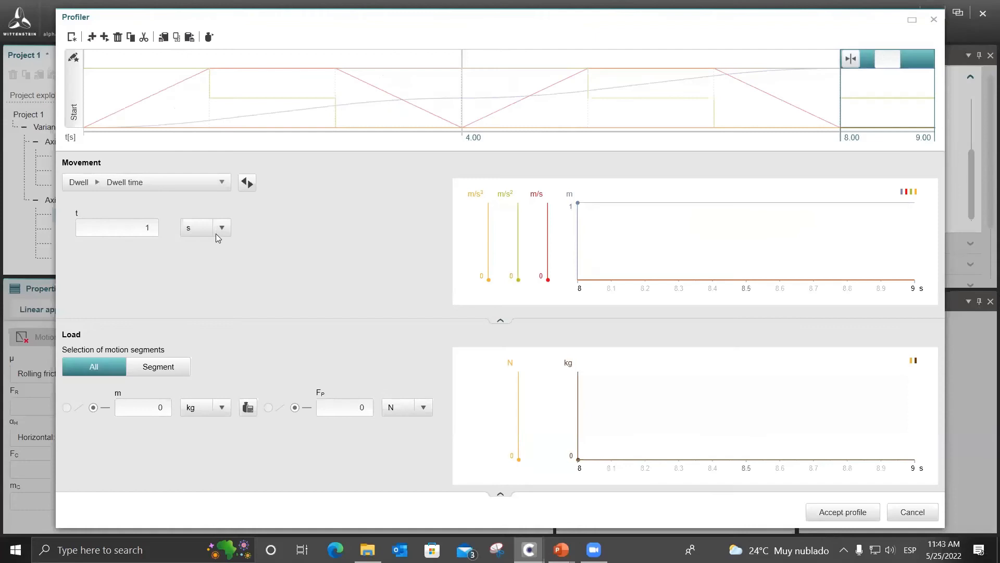
{"action": "left_click", "coordinate": [150, 230]}
{"action": "type", "text": "2"}
{"action": "left_click", "coordinate": [161, 407]}
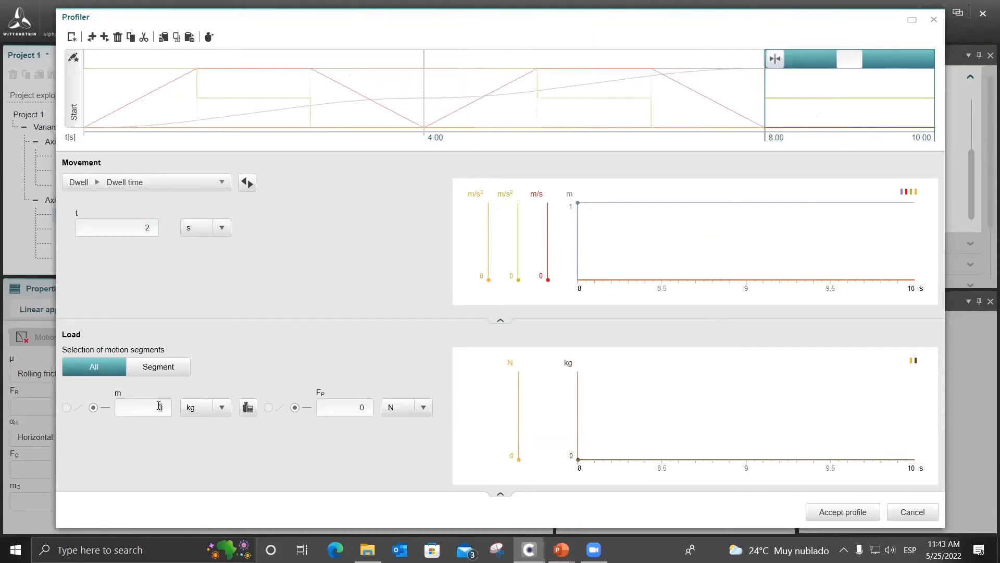
{"action": "type", "text": "00"}
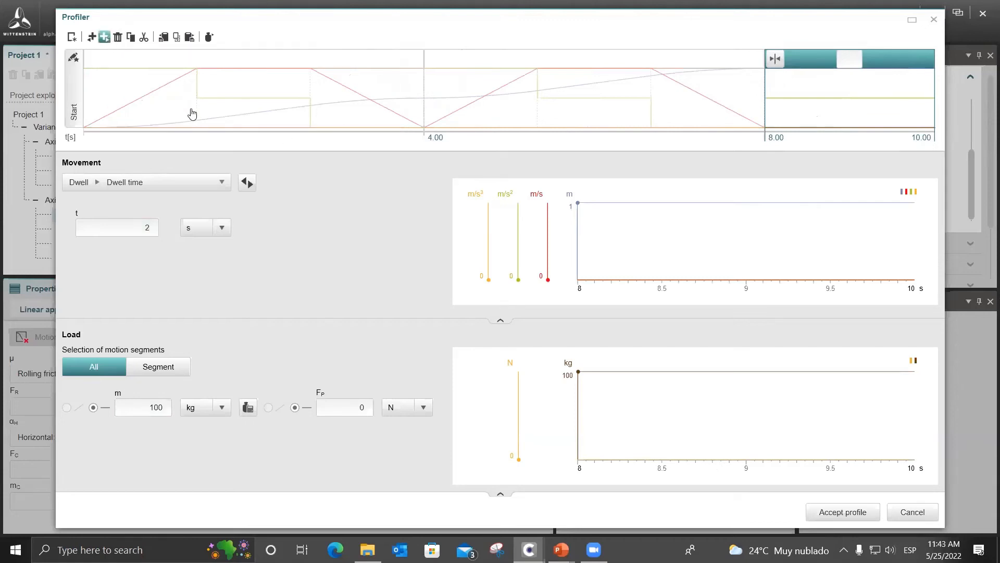
Append a section after the dwell as a 1/3 rule movement with a displacement of -1000 mm.
{"action": "left_click", "coordinate": [224, 183]}
{"action": "mouse_move", "coordinate": [214, 200]}
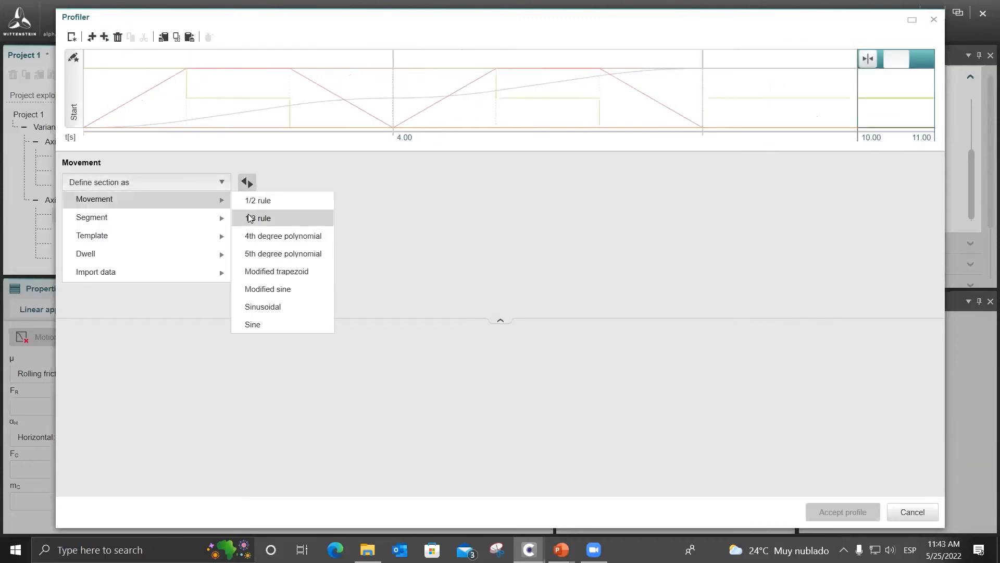
{"action": "left_click", "coordinate": [250, 218]}
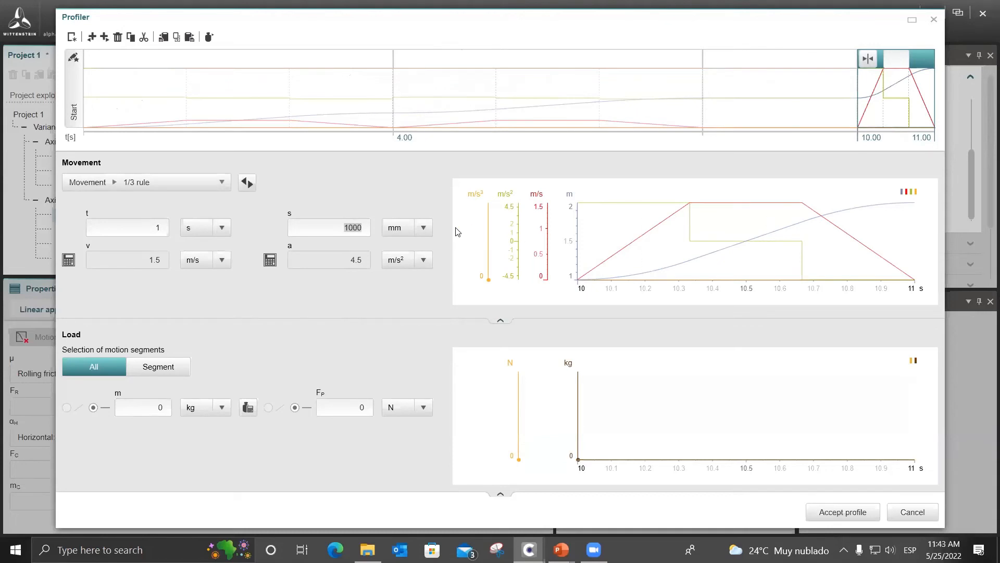
{"action": "type", "text": "-1000"}
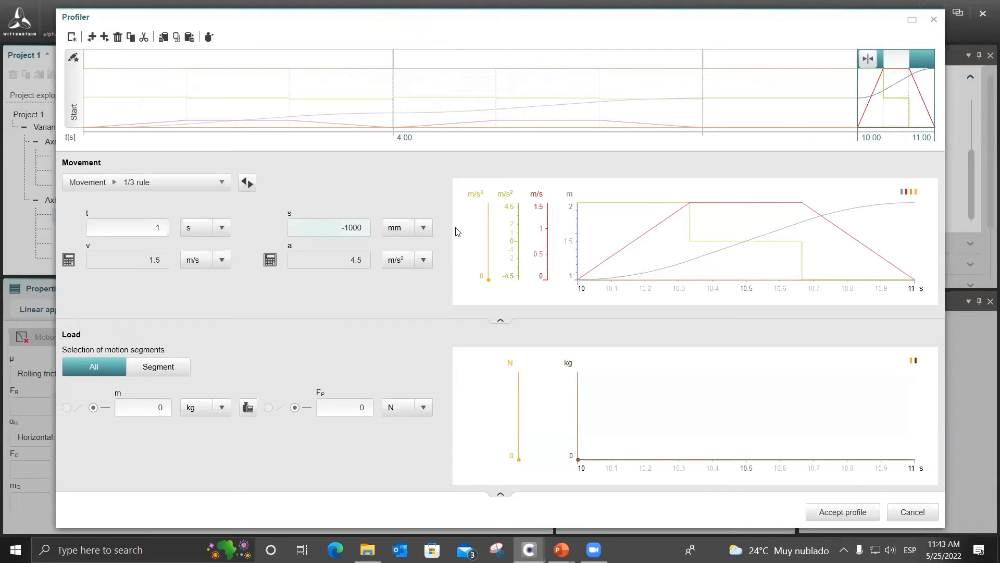
{"action": "key", "text": "Return"}
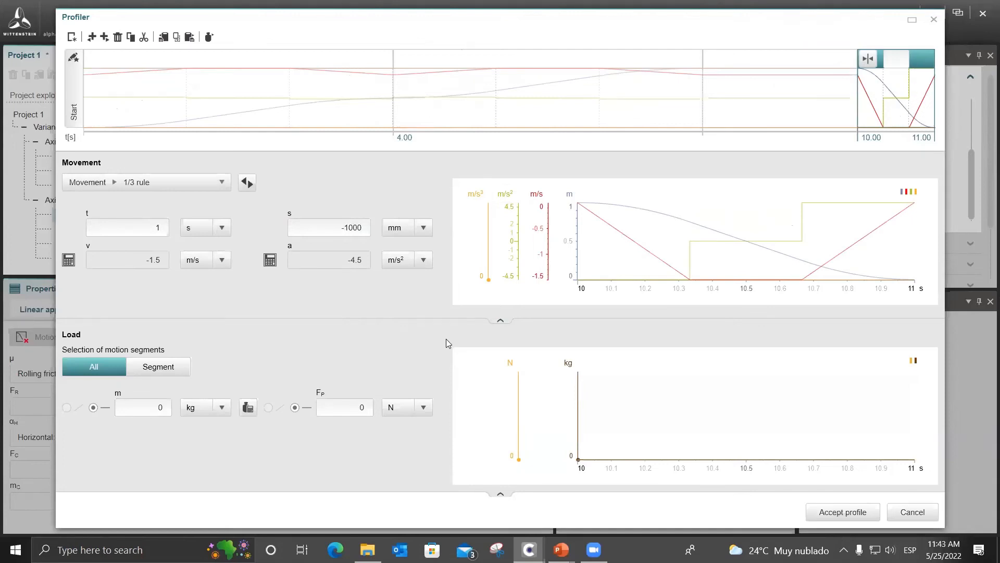
Consult Movement 3's data in the PowerPoint slide show, then define the return movement by velocity instead of time, at -0.2 m/s.
{"action": "left_click", "coordinate": [145, 233]}
{"action": "left_click", "coordinate": [561, 549]}
{"action": "left_click", "coordinate": [625, 493]}
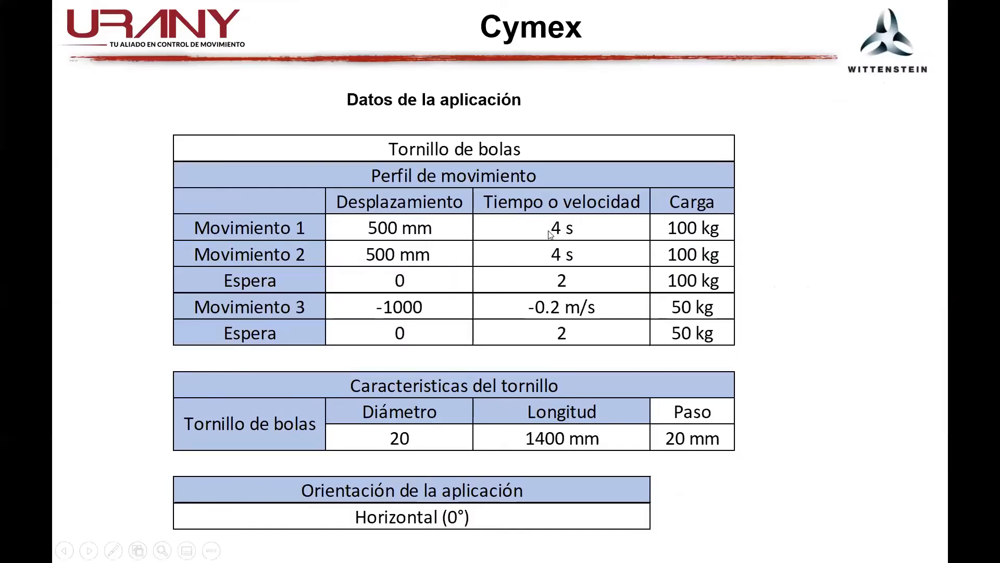
{"action": "left_click", "coordinate": [557, 268]}
{"action": "key", "text": "Left"}
{"action": "key", "text": "alt+Tab"}
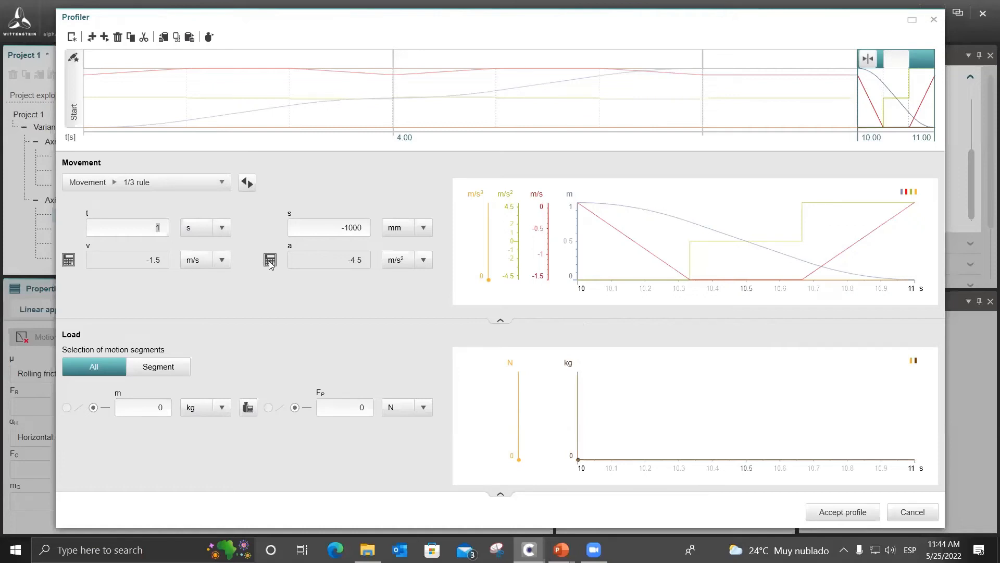
{"action": "left_click", "coordinate": [68, 260]}
{"action": "left_click_drag", "start_coordinate": [69, 235], "coordinate": [70, 229]}
{"action": "left_click", "coordinate": [71, 230]}
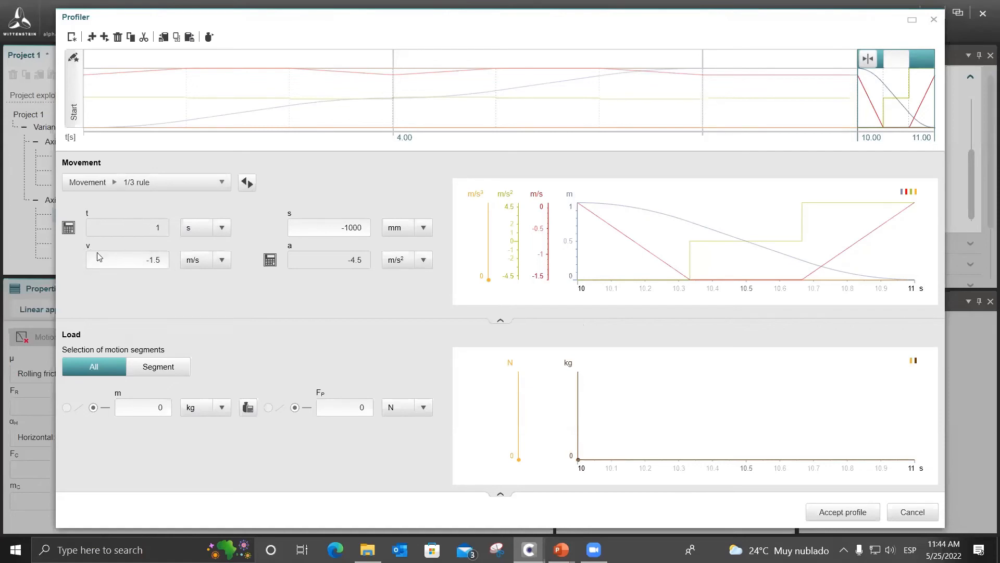
{"action": "double_click", "coordinate": [127, 260]}
{"action": "type", "text": "-0"}
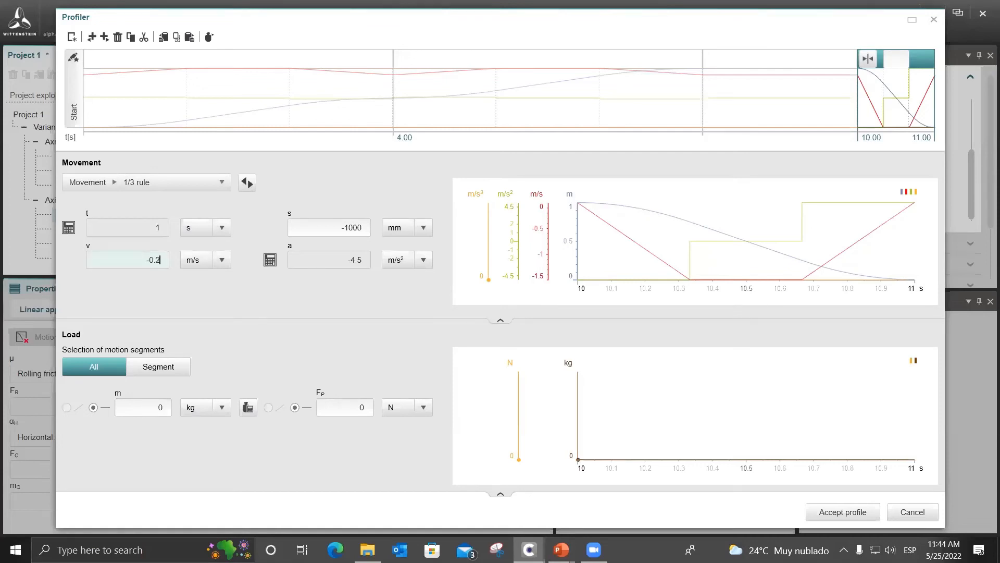
{"action": "type", "text": ".2"}
{"action": "key", "text": "Return"}
Check Movement 3's load in the PowerPoint slide show and set the return movement's load mass to 50 kg.
{"action": "mouse_move", "coordinate": [561, 549]}
{"action": "left_click", "coordinate": [636, 516]}
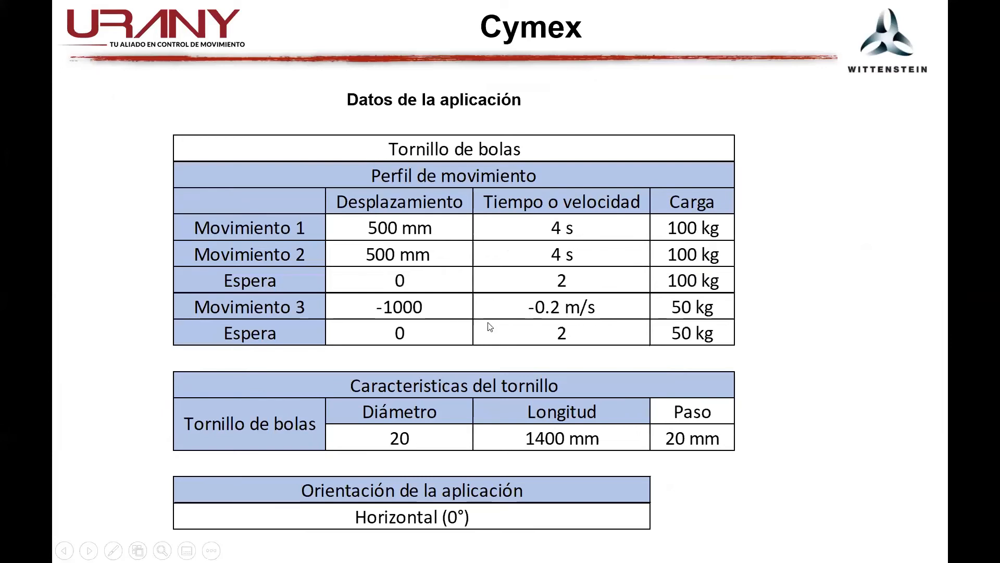
{"action": "key", "text": "alt+Tab"}
{"action": "double_click", "coordinate": [165, 410]}
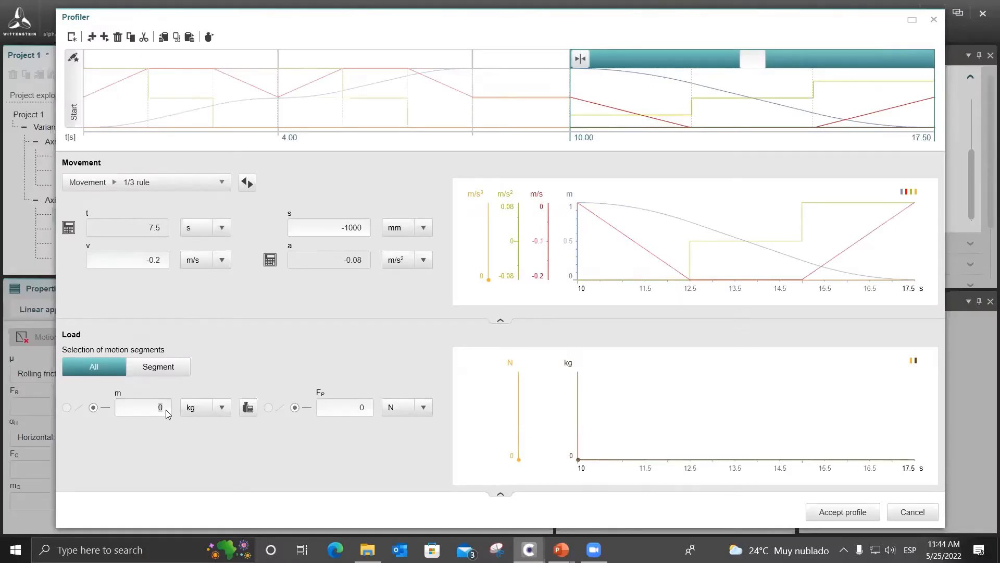
{"action": "type", "text": "50"}
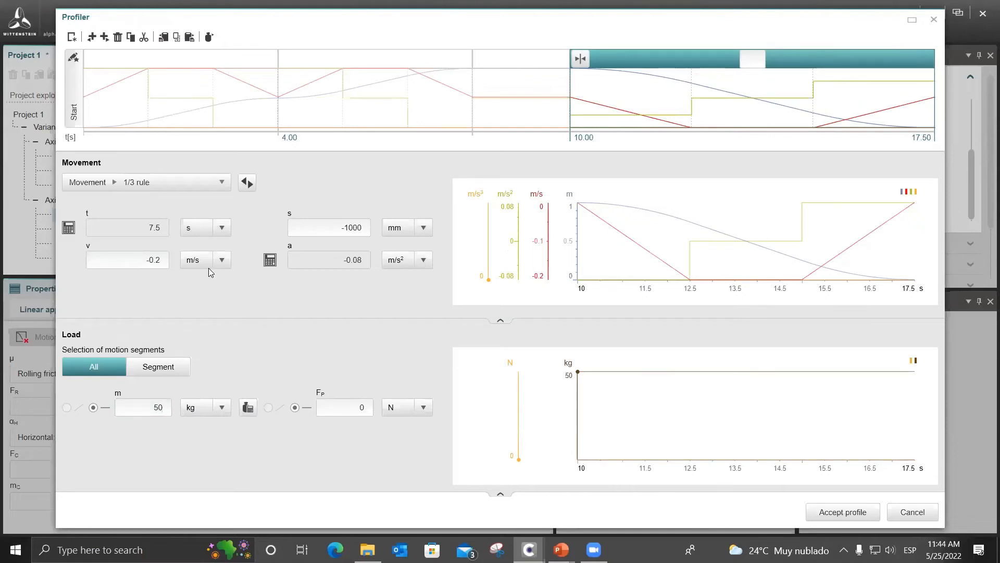
Append a dwell section of 2 s with a 50 kg load after the return movement and accept the profile.
{"action": "left_click", "coordinate": [104, 36]}
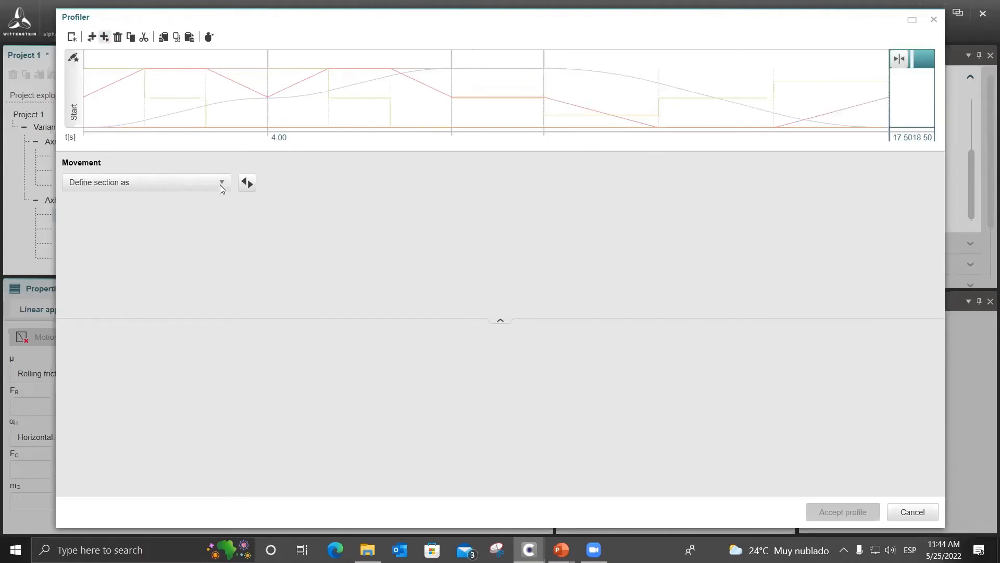
{"action": "left_click", "coordinate": [221, 182]}
{"action": "left_click", "coordinate": [263, 254]}
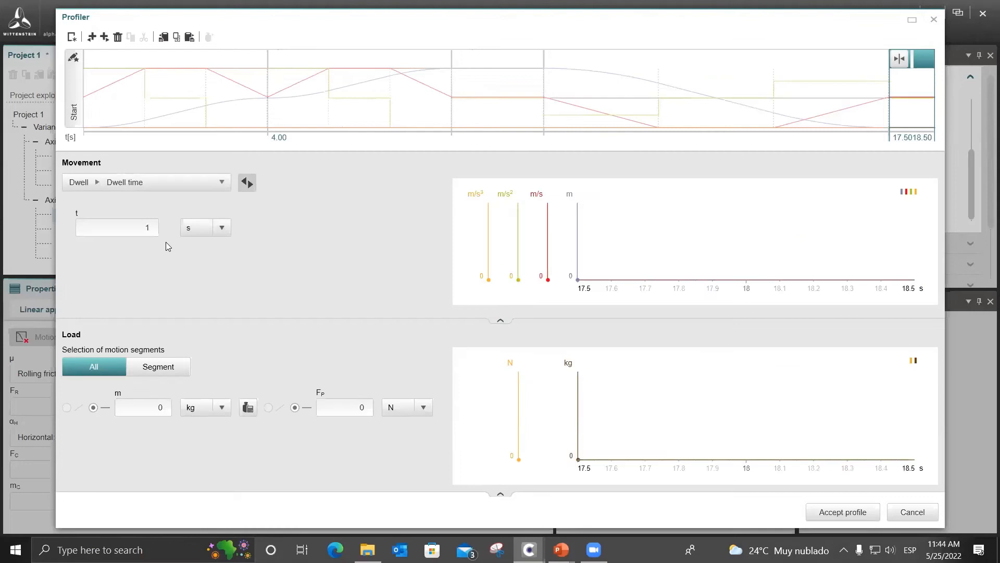
{"action": "type", "text": "2"}
{"action": "key", "text": "Return"}
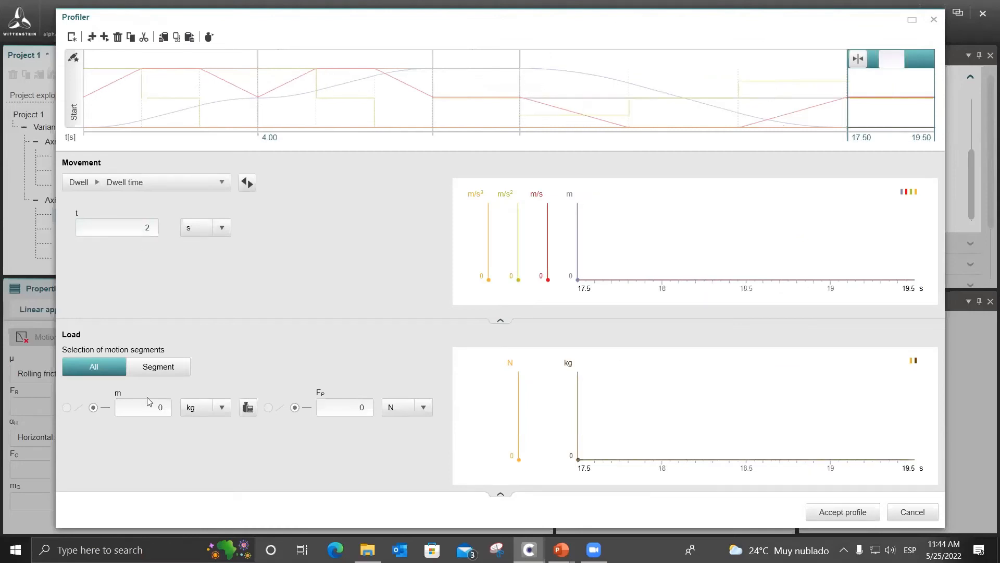
{"action": "type", "text": "50"}
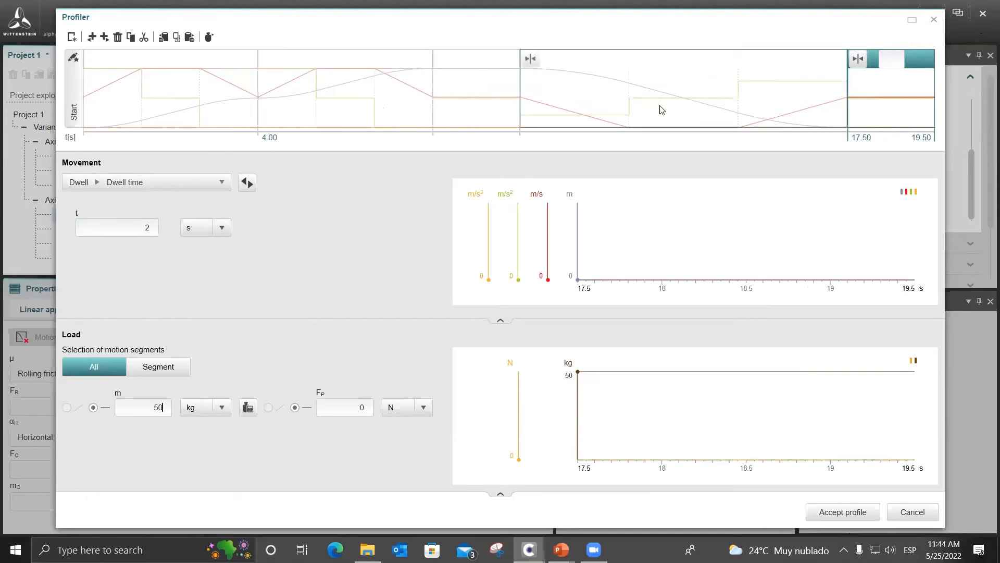
{"action": "left_click", "coordinate": [830, 513]}
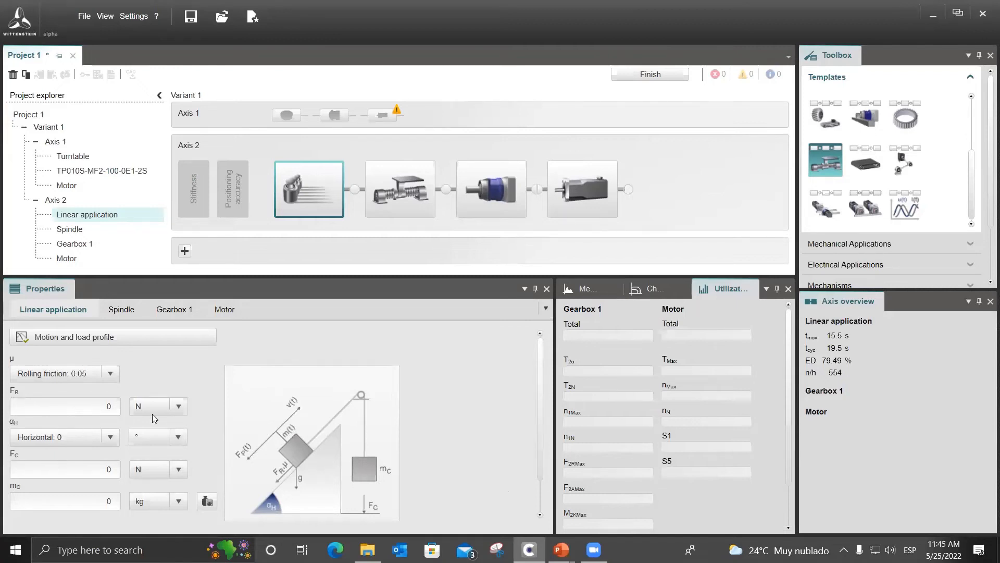
Open the inertia calculator for Axis 2's spindle and define the partial body as a ball screw.
{"action": "left_click", "coordinate": [377, 177]}
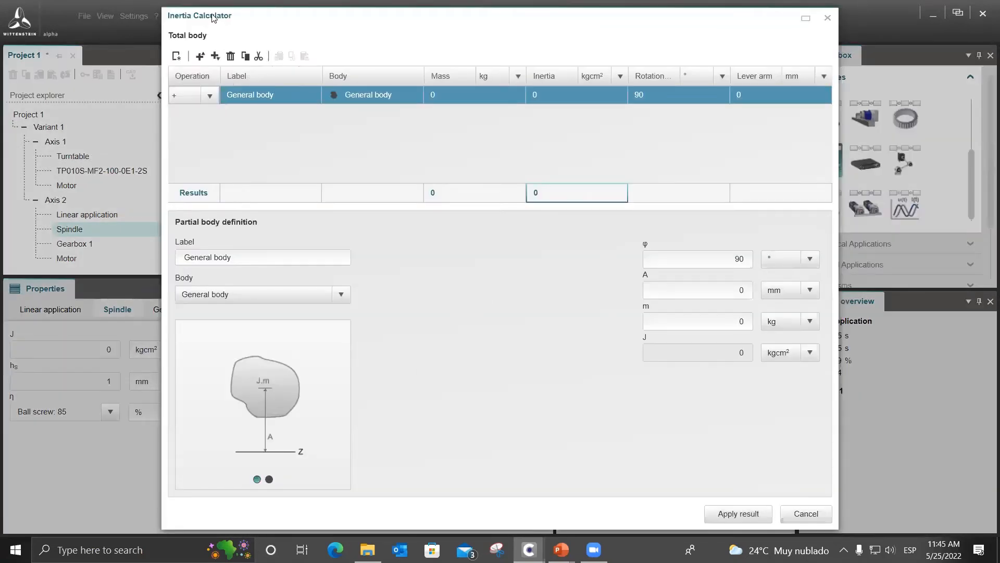
{"action": "left_click_drag", "start_coordinate": [207, 17], "coordinate": [168, 20]}
{"action": "left_click", "coordinate": [303, 297]}
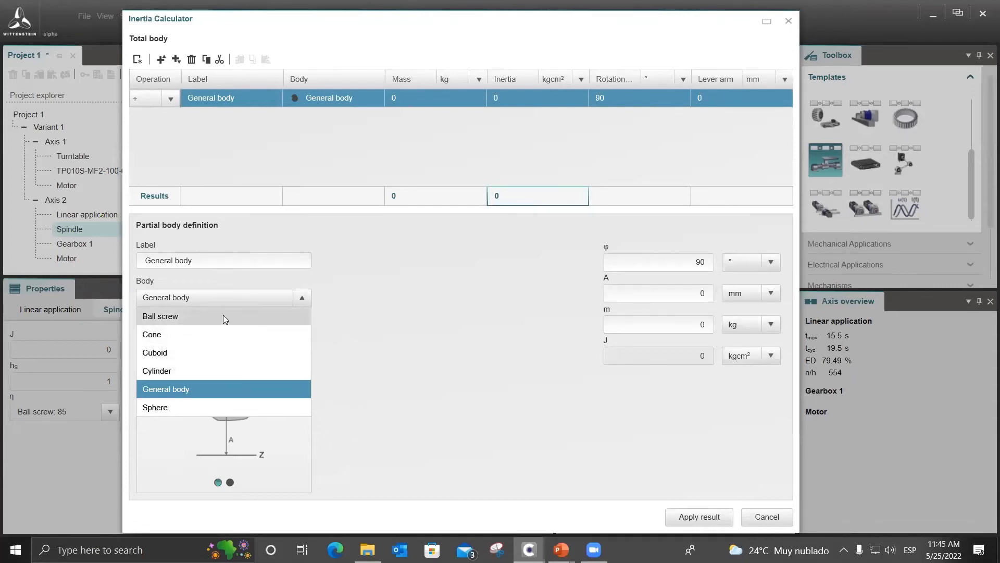
{"action": "left_click", "coordinate": [239, 296]}
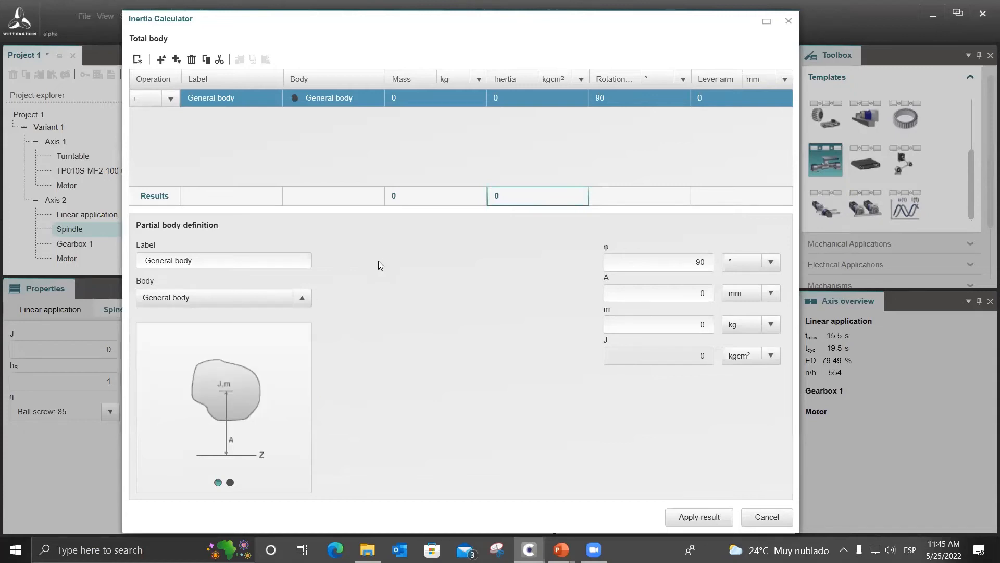
{"action": "left_click", "coordinate": [372, 314]}
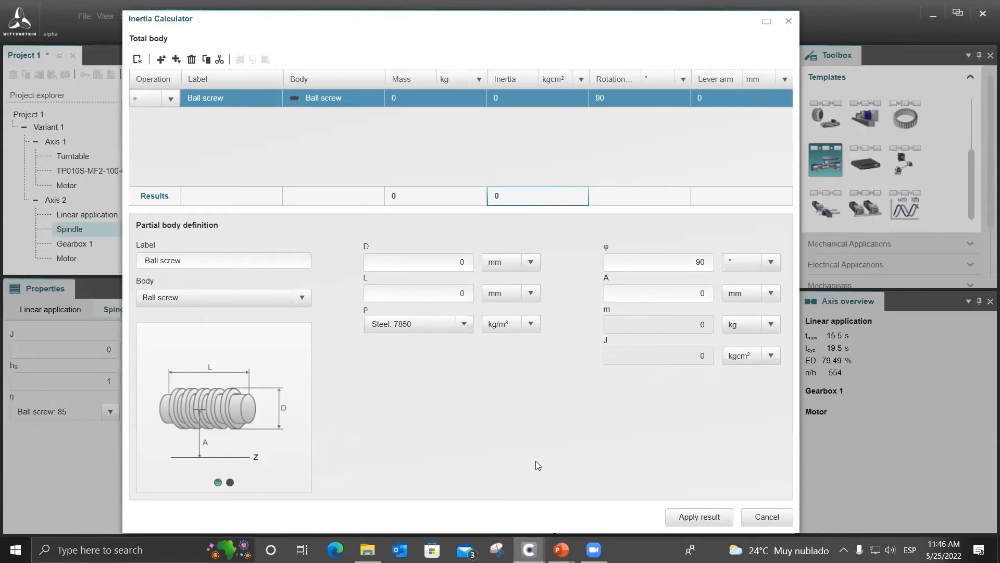
Consult the screw data in the PowerPoint slide show, then set the ball screw's diameter to 20 mm and length to 1400 mm.
{"action": "mouse_move", "coordinate": [561, 549]}
{"action": "left_click", "coordinate": [634, 504]}
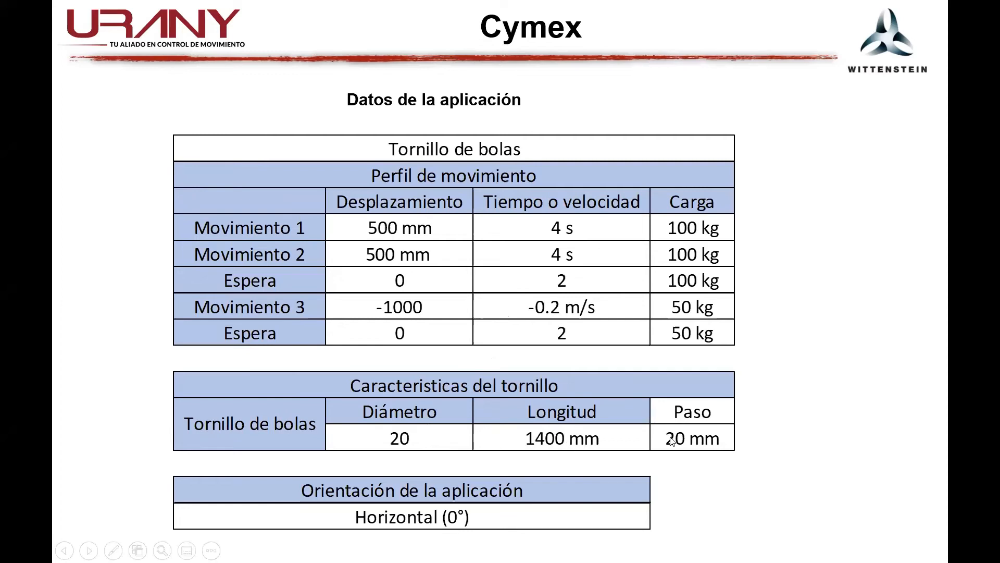
{"action": "key", "text": "alt+Tab"}
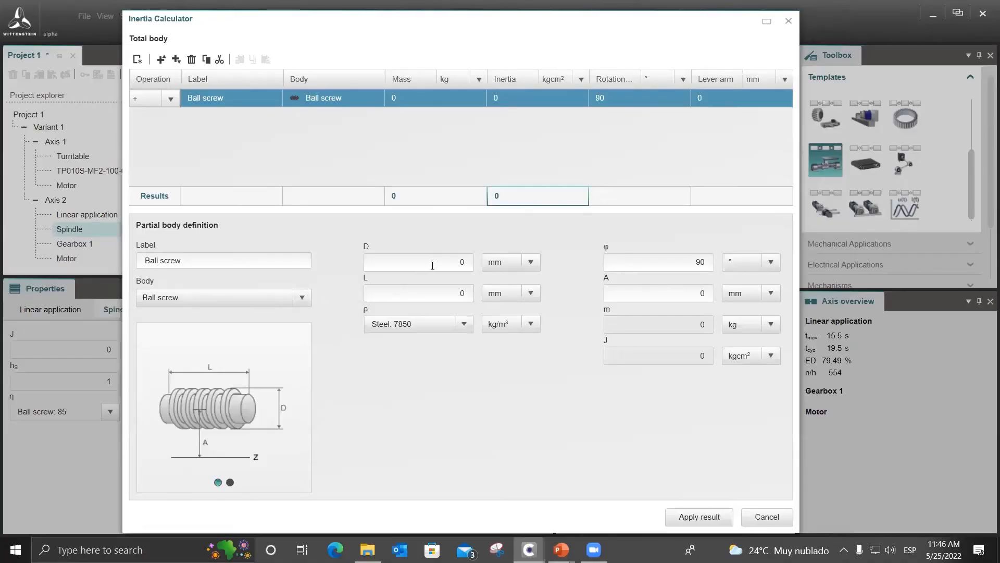
{"action": "left_click", "coordinate": [463, 261]}
{"action": "type", "text": "20"}
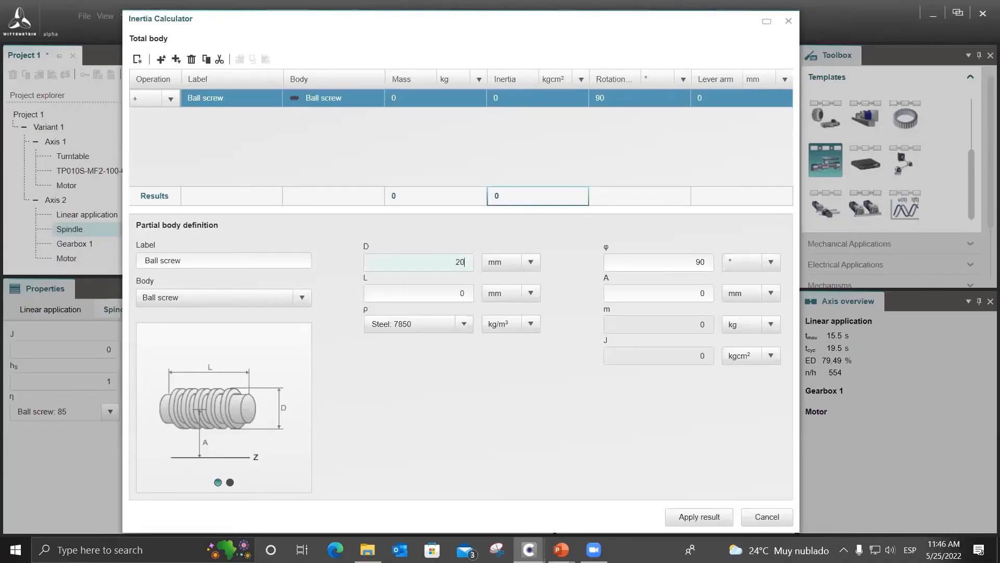
{"action": "left_click", "coordinate": [463, 293]}
{"action": "type", "text": "1400"}
{"action": "key", "text": "Tab"}
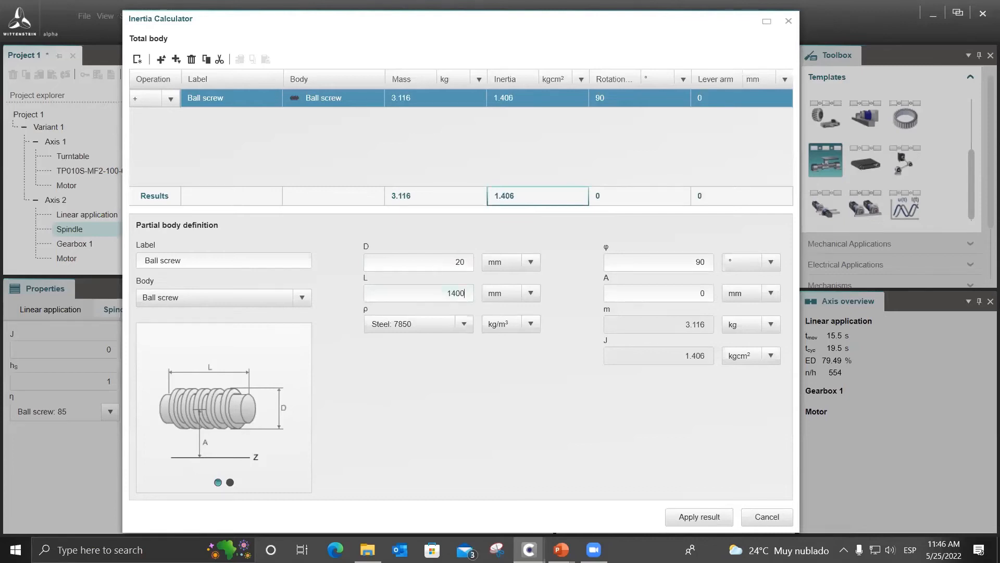
Set the ball screw's rotation angle to 0° and apply the calculated inertia to the spindle.
{"action": "left_click", "coordinate": [681, 263]}
{"action": "type", "text": "0"}
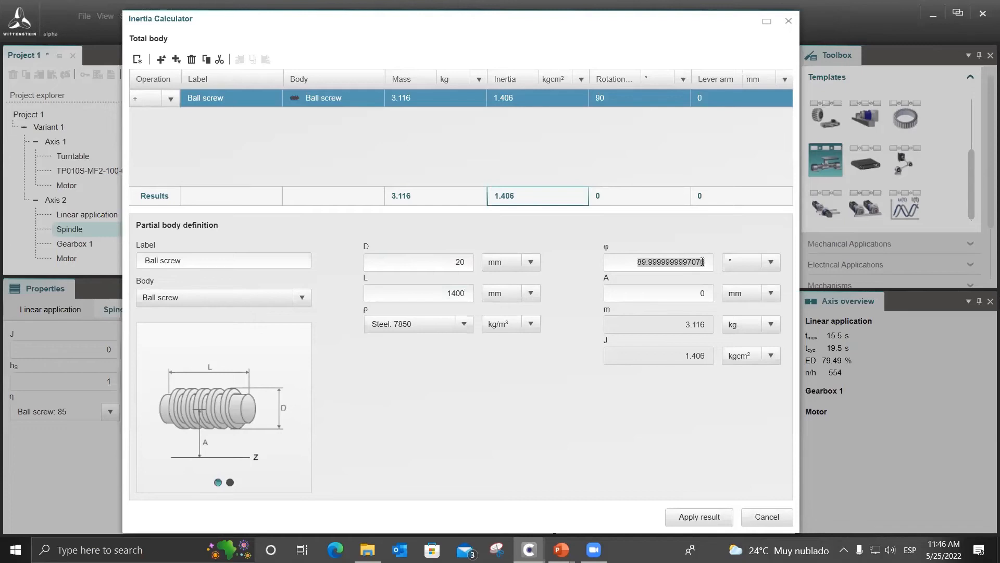
{"action": "left_click", "coordinate": [702, 294]}
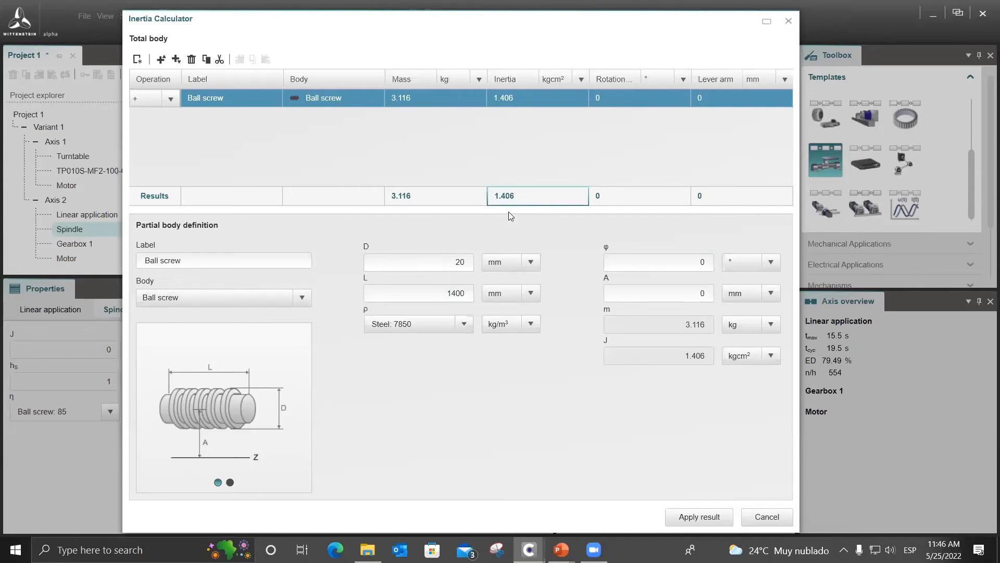
{"action": "left_click", "coordinate": [687, 518]}
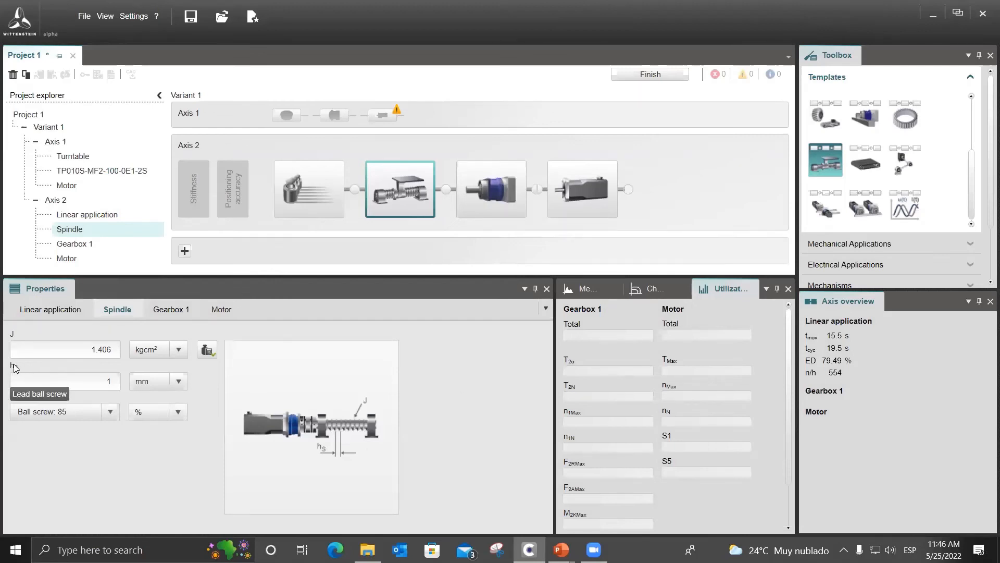
Set the spindle pitch to 20 mm, keeping the Ball screw: 85 efficiency option.
{"action": "left_click", "coordinate": [108, 382]}
{"action": "type", "text": "20"}
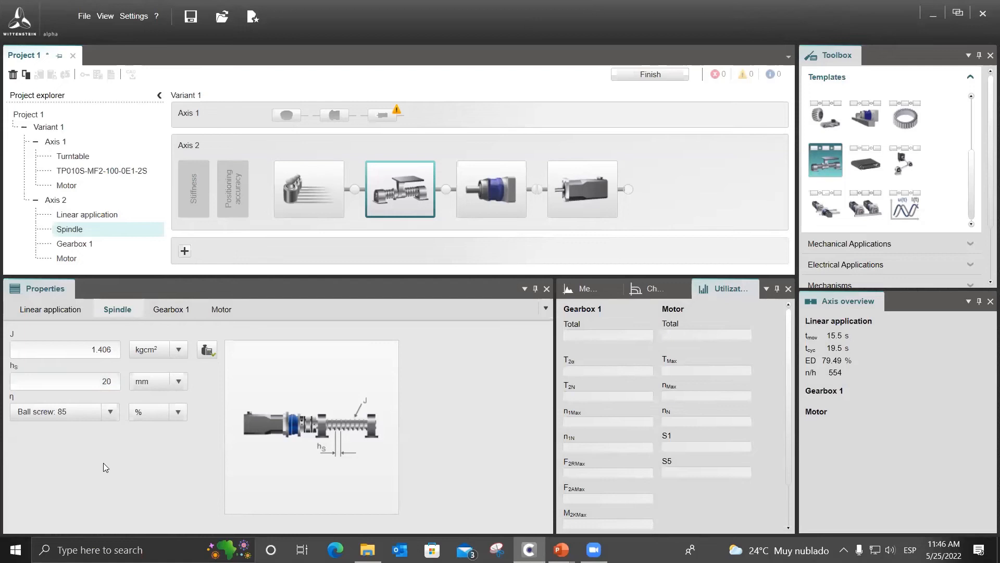
{"action": "left_click", "coordinate": [110, 415]}
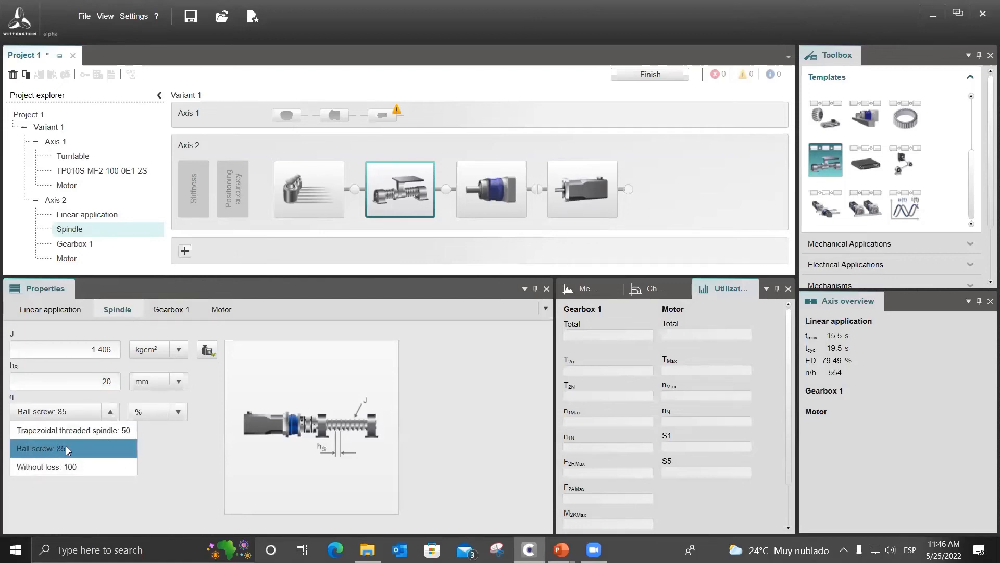
{"action": "left_click", "coordinate": [161, 444]}
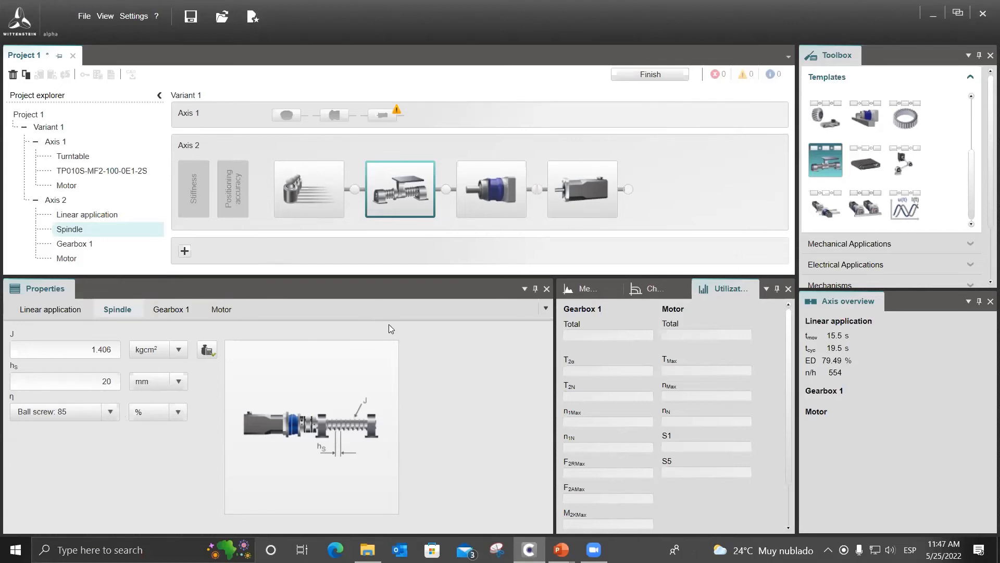
Add dial gages at the three connections between Axis 2's linear application, spindle, gearbox and motor.
{"action": "right_click", "coordinate": [354, 189]}
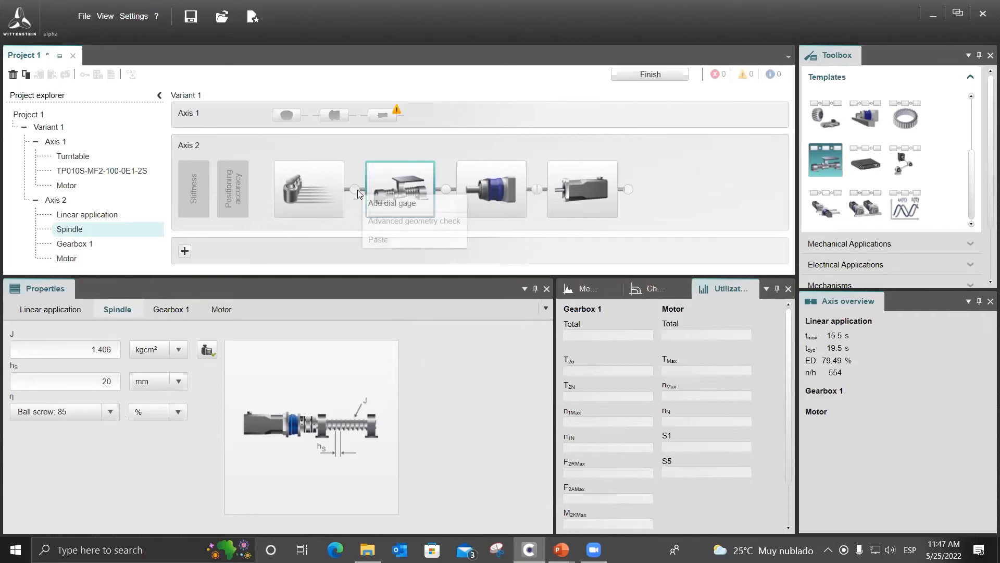
{"action": "left_click", "coordinate": [392, 204]}
{"action": "right_click", "coordinate": [450, 192]}
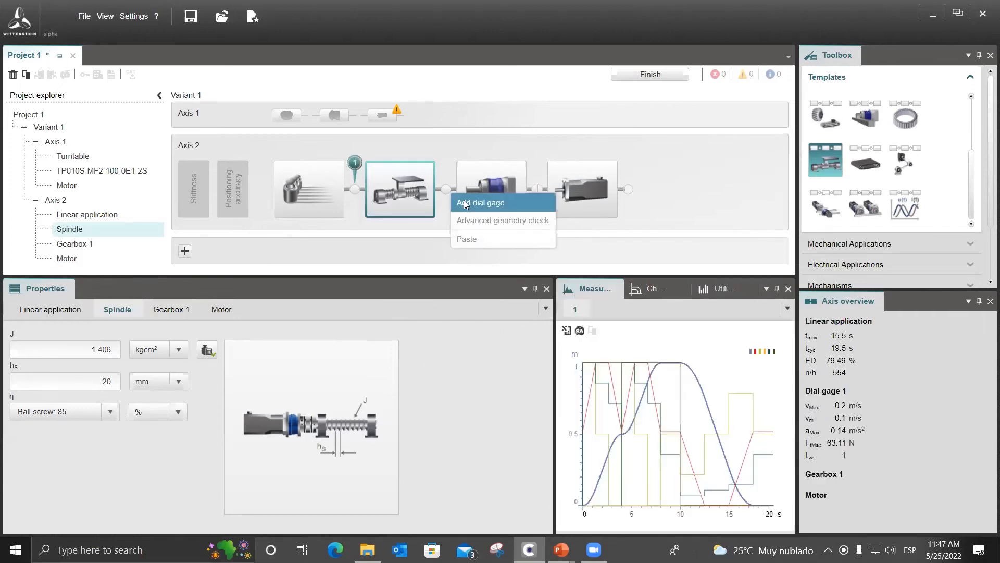
{"action": "left_click", "coordinate": [469, 197]}
{"action": "right_click", "coordinate": [546, 196]}
{"action": "left_click", "coordinate": [555, 204]}
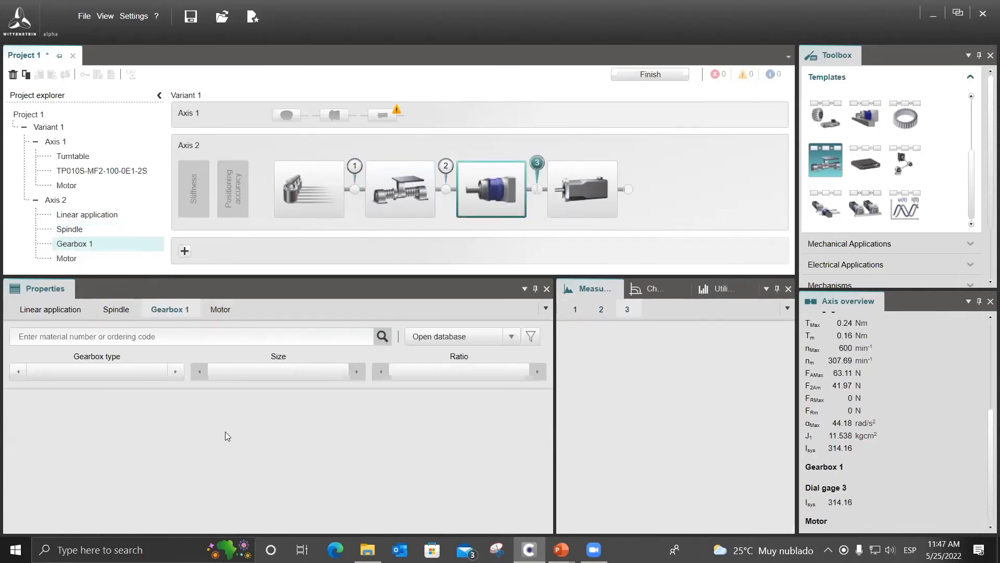
Choose CP as Axis 2's gearbox type and review the other available gearbox types without changing the selection.
{"action": "left_click", "coordinate": [158, 375]}
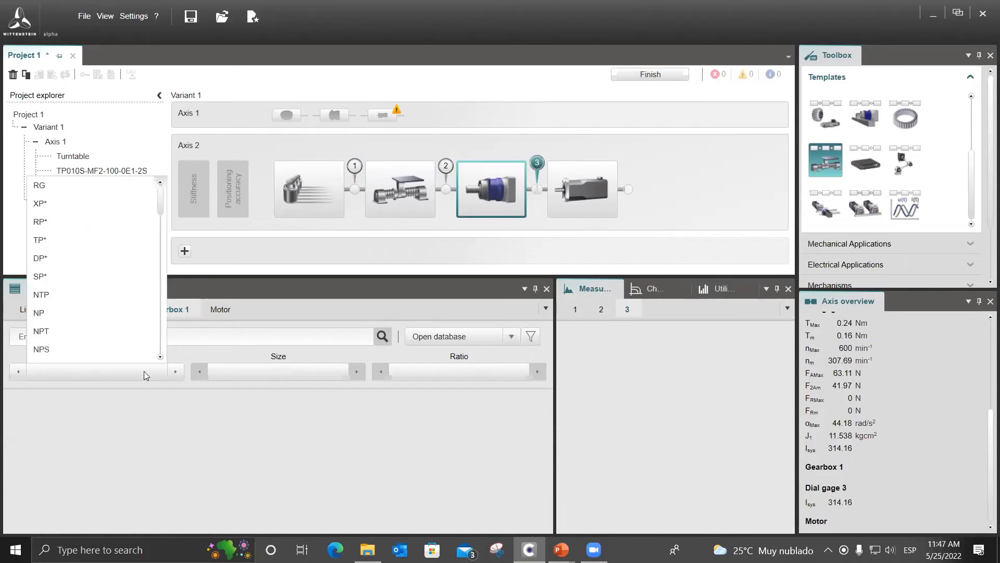
{"action": "scroll", "coordinate": [85, 338], "scroll_direction": "down", "scroll_amount": 2}
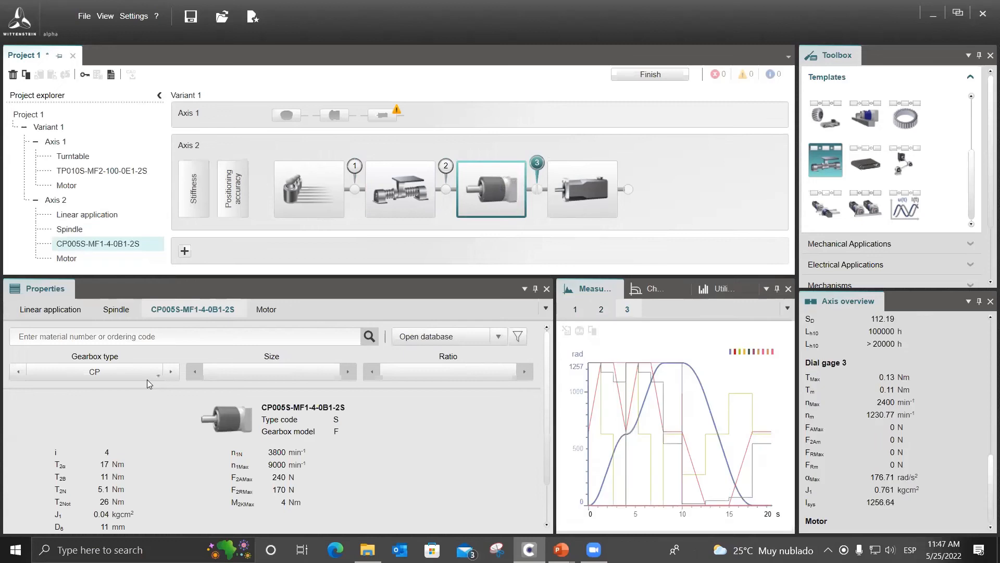
{"action": "left_click", "coordinate": [153, 376]}
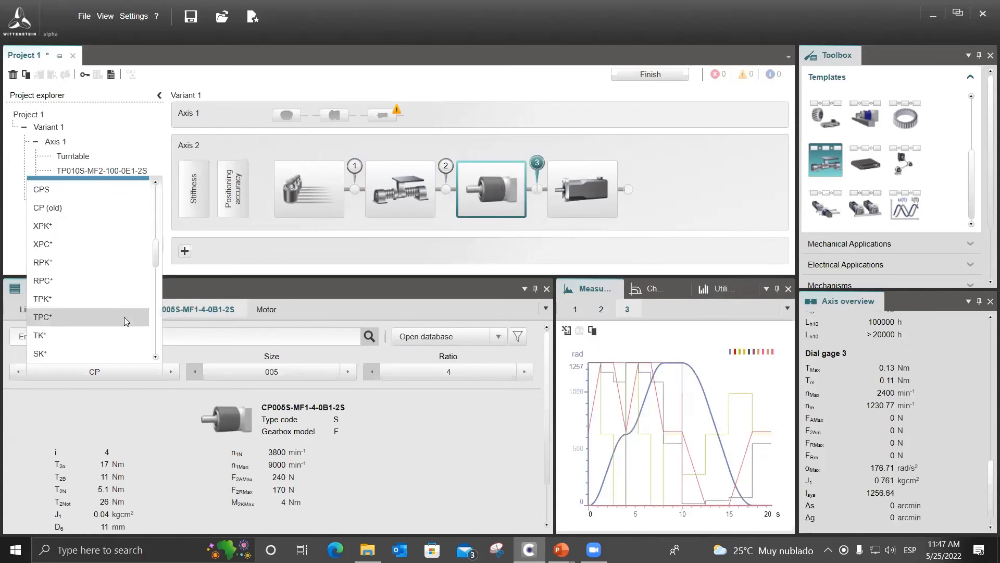
{"action": "scroll", "coordinate": [120, 319], "scroll_direction": "up", "scroll_amount": 2}
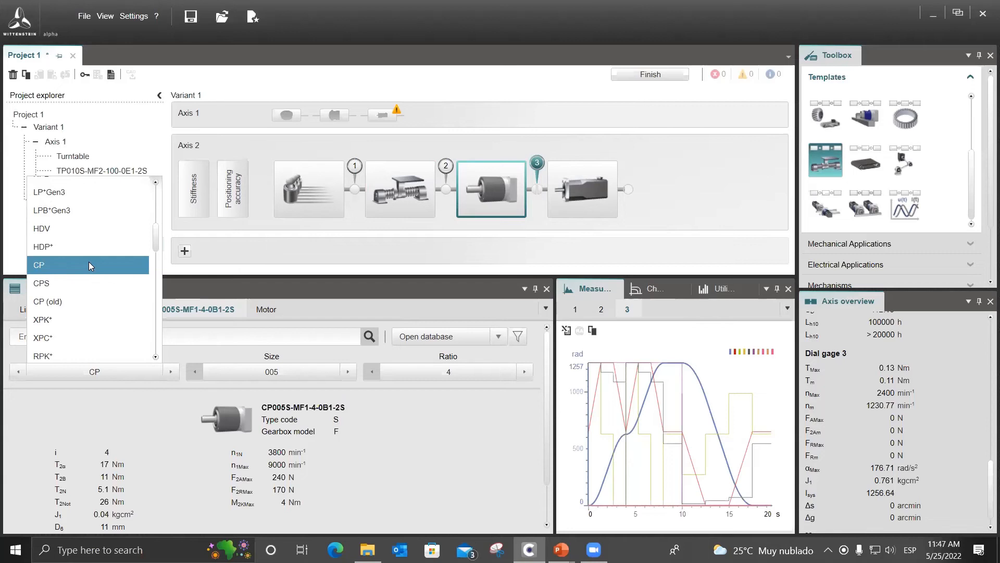
{"action": "scroll", "coordinate": [89, 261], "scroll_direction": "up", "scroll_amount": 1}
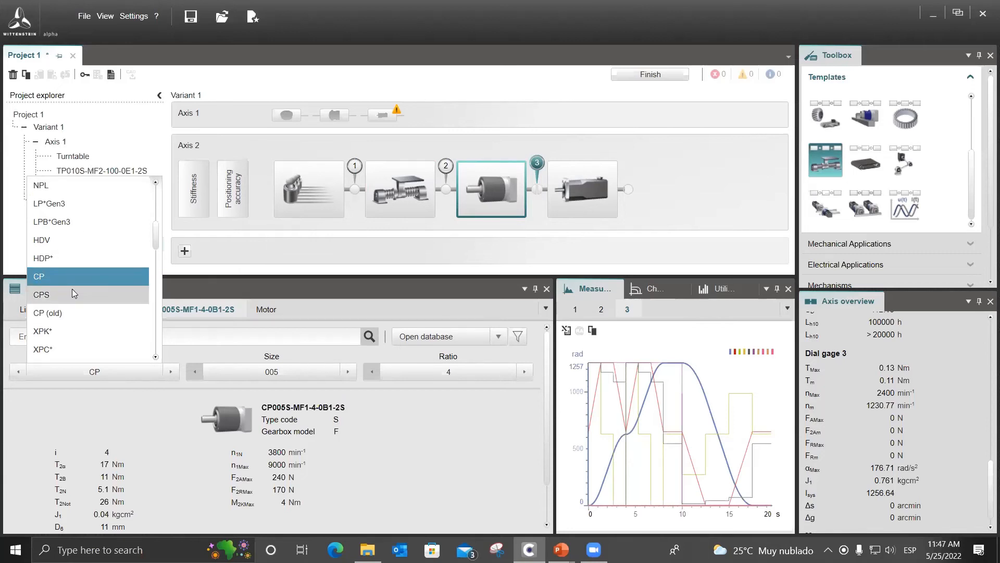
{"action": "left_click", "coordinate": [551, 248]}
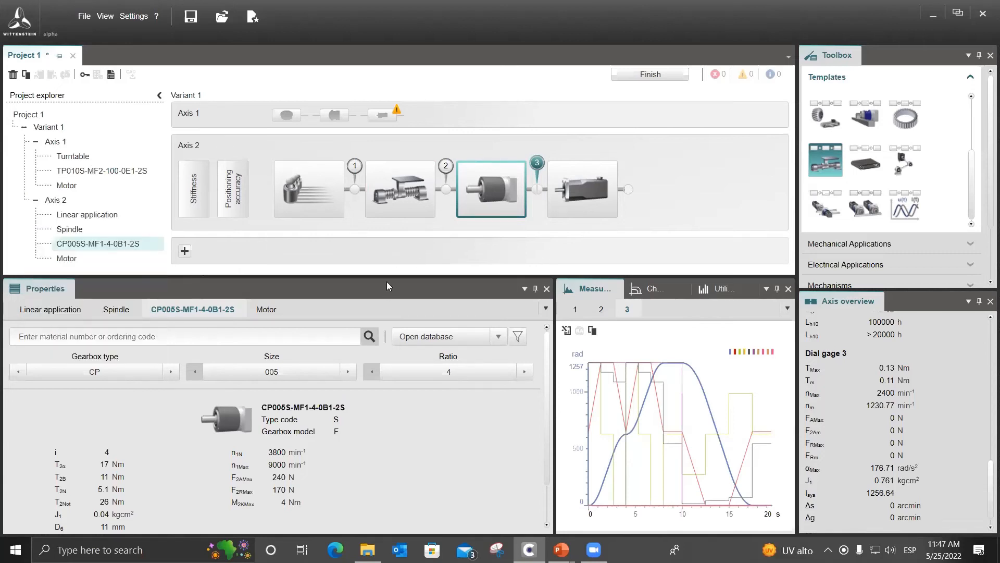
Set the CP gearbox's ratio to 10 and display its utilization.
{"action": "left_click", "coordinate": [491, 378]}
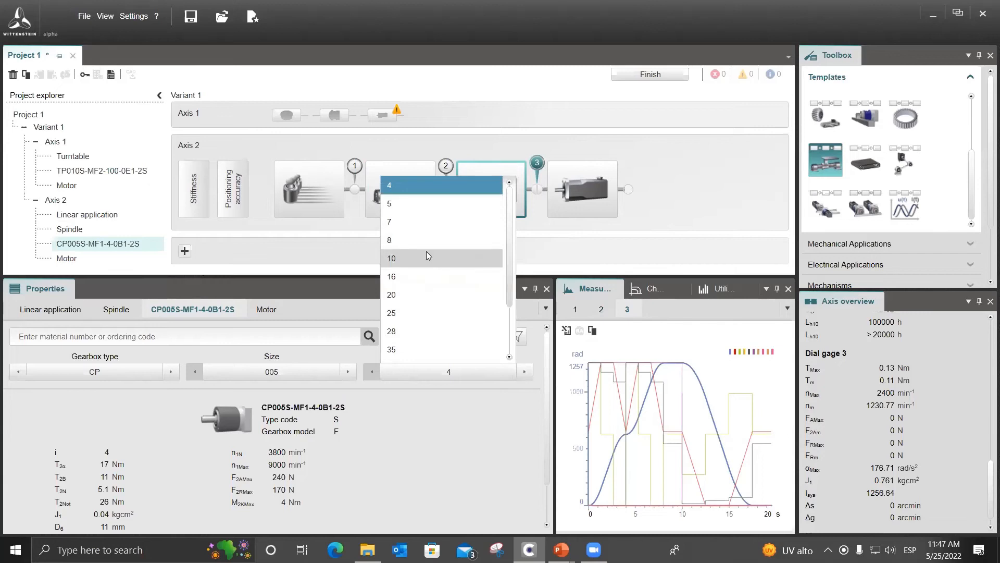
{"action": "left_click", "coordinate": [405, 259]}
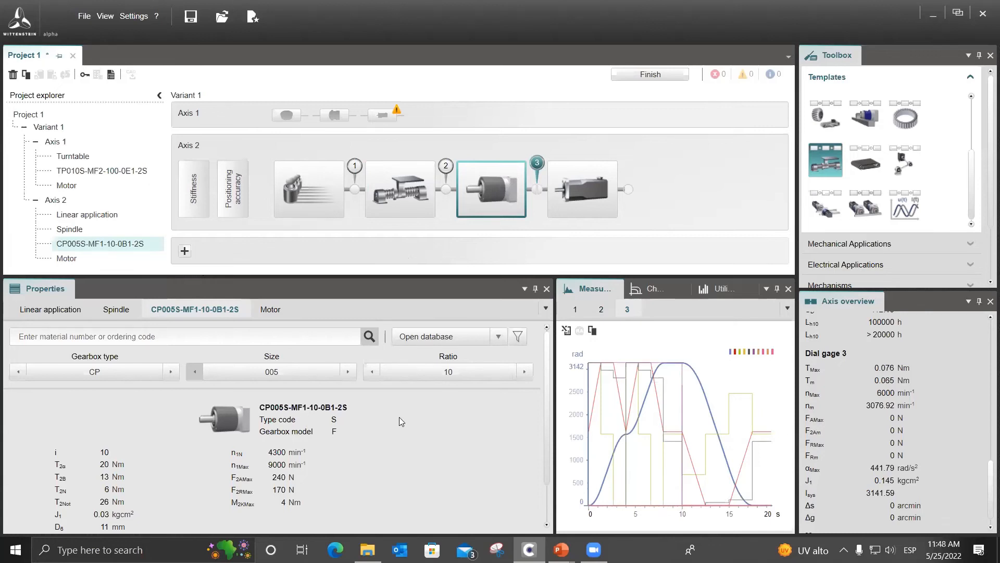
{"action": "left_click", "coordinate": [714, 291]}
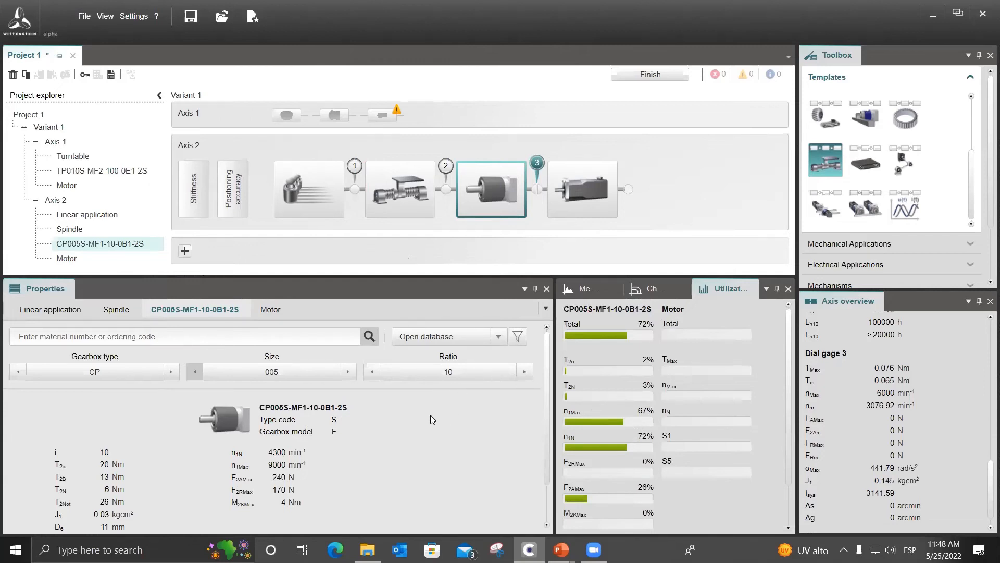
Open the motor database for Axis 2's motor and filter for lambda up to 10.00 and total utilization up to 80%.
{"action": "left_click", "coordinate": [573, 204]}
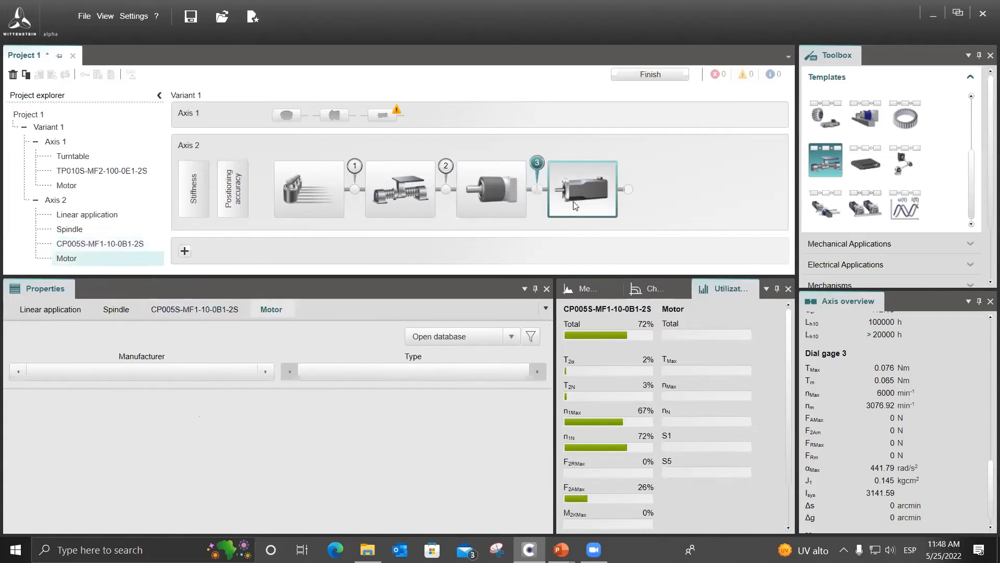
{"action": "left_click", "coordinate": [458, 341]}
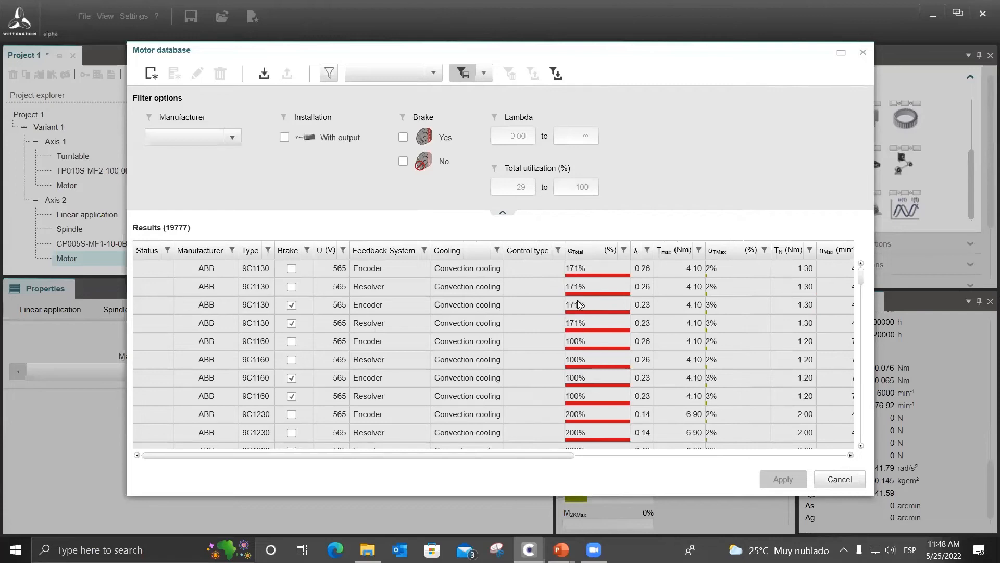
{"action": "left_click_drag", "start_coordinate": [594, 402], "coordinate": [587, 426]}
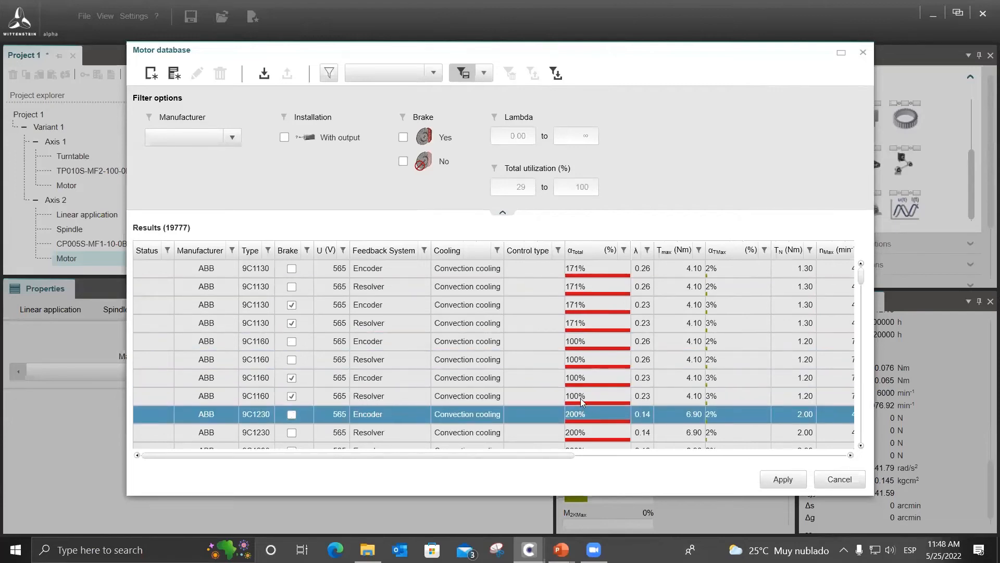
{"action": "left_click", "coordinate": [589, 276]}
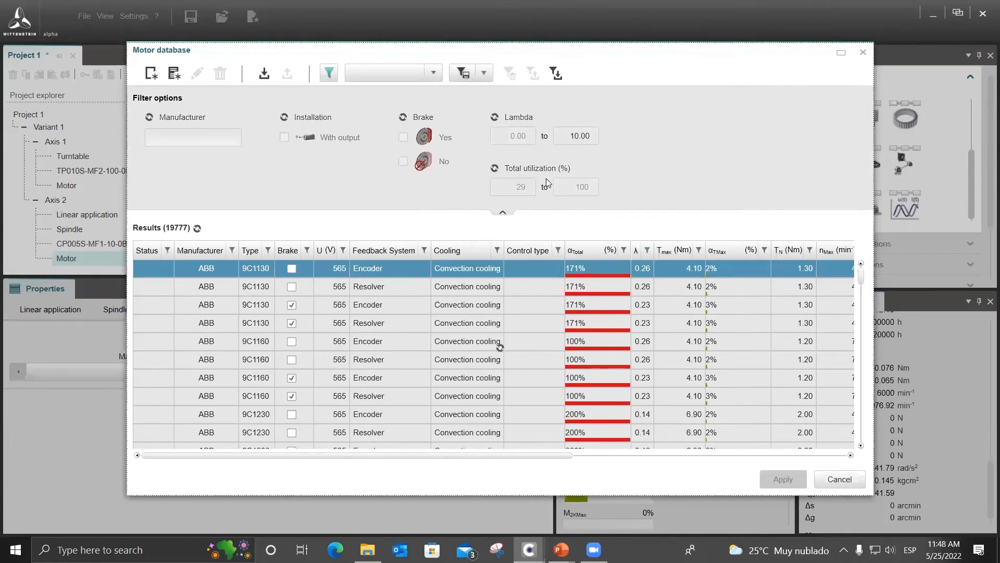
{"action": "left_click", "coordinate": [568, 189]}
{"action": "type", "text": "80"}
{"action": "key", "text": "Return"}
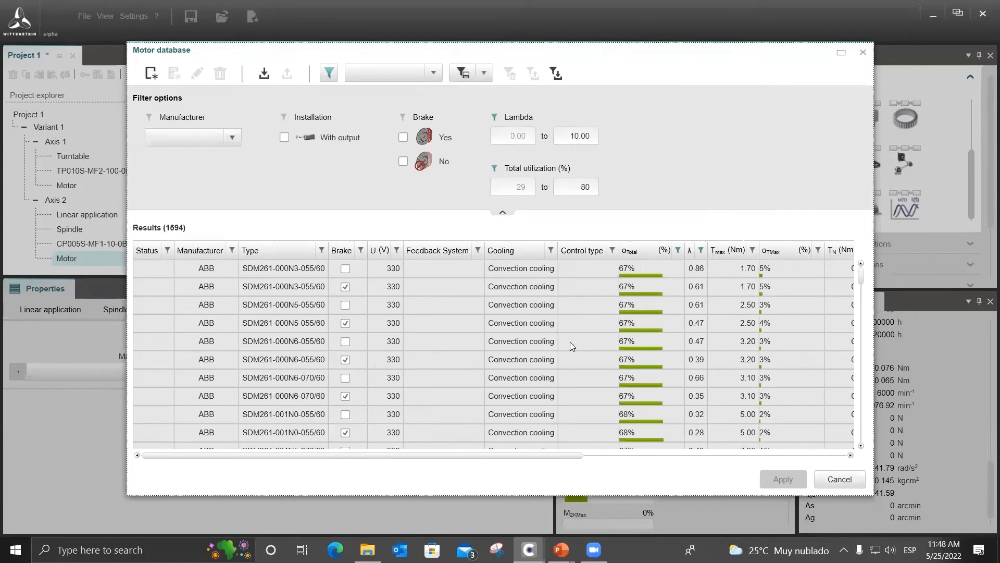
Restrict the motor results to installations with output and apply the ABB SDM261-000N3-055/60 without brake to Axis 2.
{"action": "scroll", "coordinate": [492, 315], "scroll_direction": "down", "scroll_amount": 5}
{"action": "scroll", "coordinate": [491, 314], "scroll_direction": "down", "scroll_amount": 5}
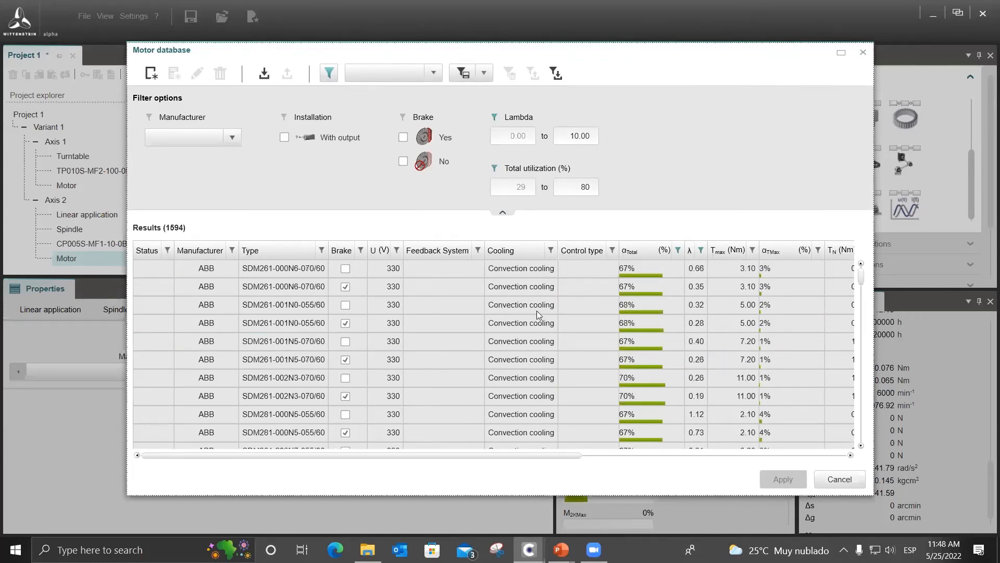
{"action": "left_click_drag", "start_coordinate": [862, 279], "coordinate": [862, 255]}
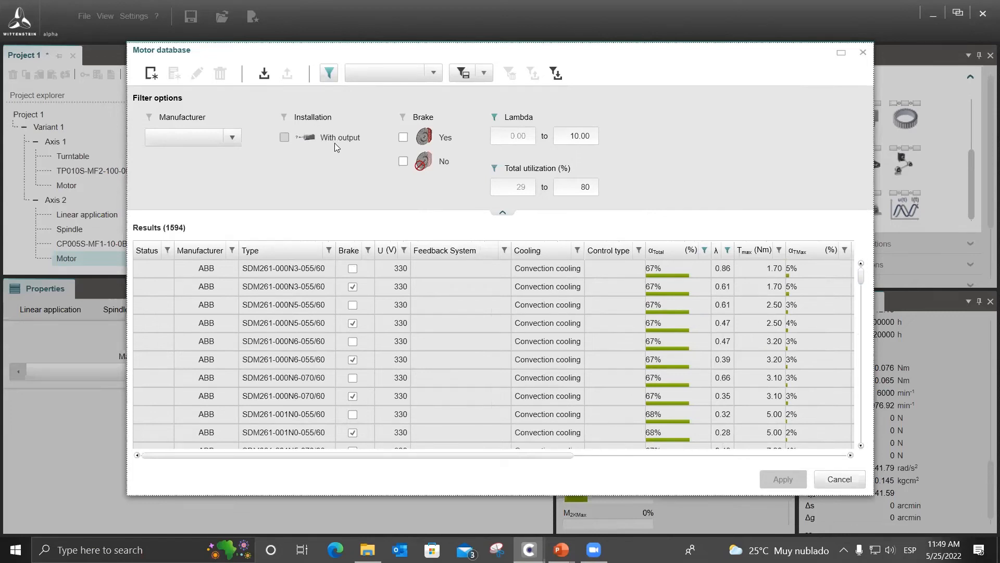
{"action": "left_click", "coordinate": [286, 137]}
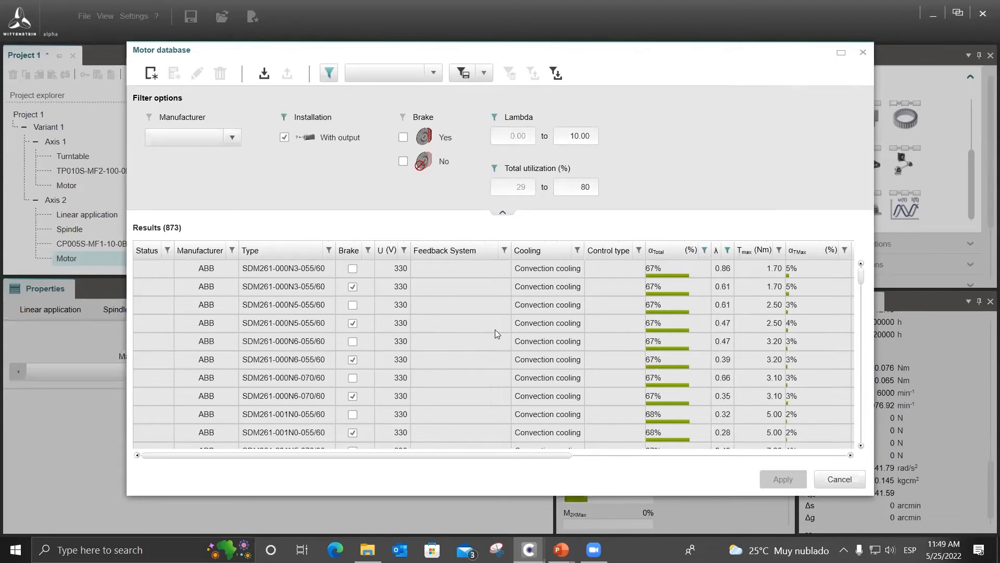
{"action": "left_click", "coordinate": [453, 262]}
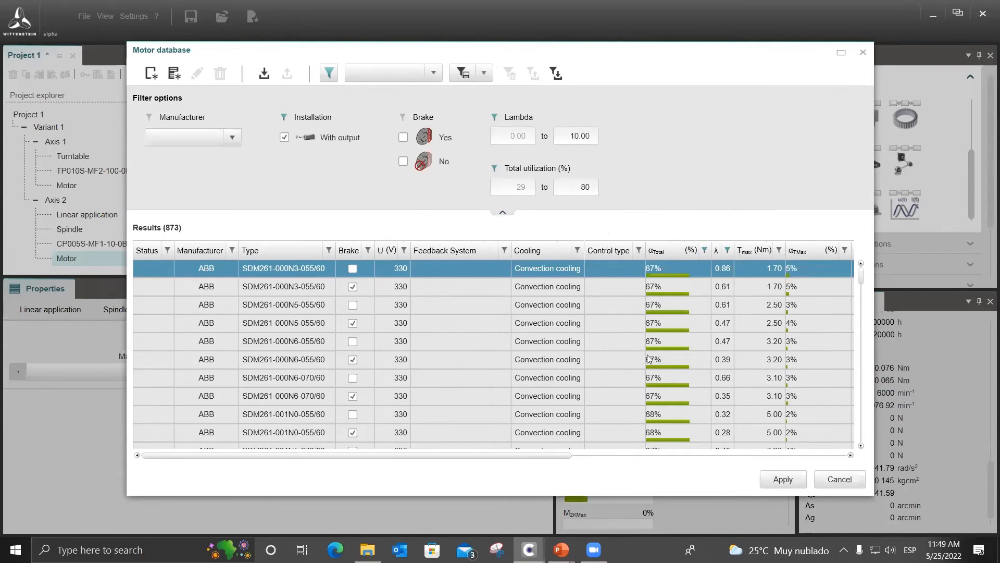
{"action": "left_click", "coordinate": [776, 478]}
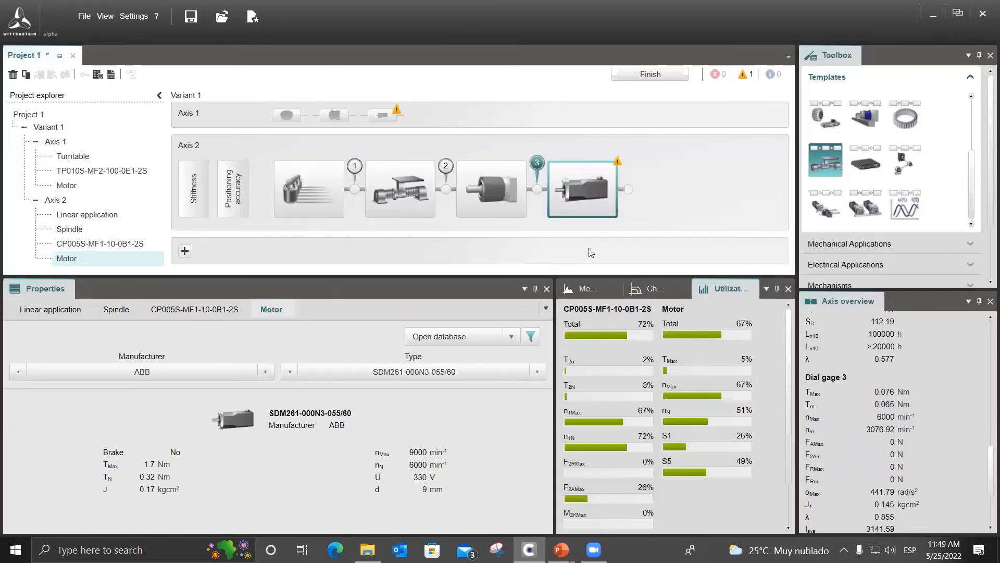
Examine Axis 2's dial gage 3 and motor values, including the lambda ratio, and compare them with Axis 1's dial gage 2.
{"action": "scroll", "coordinate": [873, 443], "scroll_direction": "down", "scroll_amount": 3}
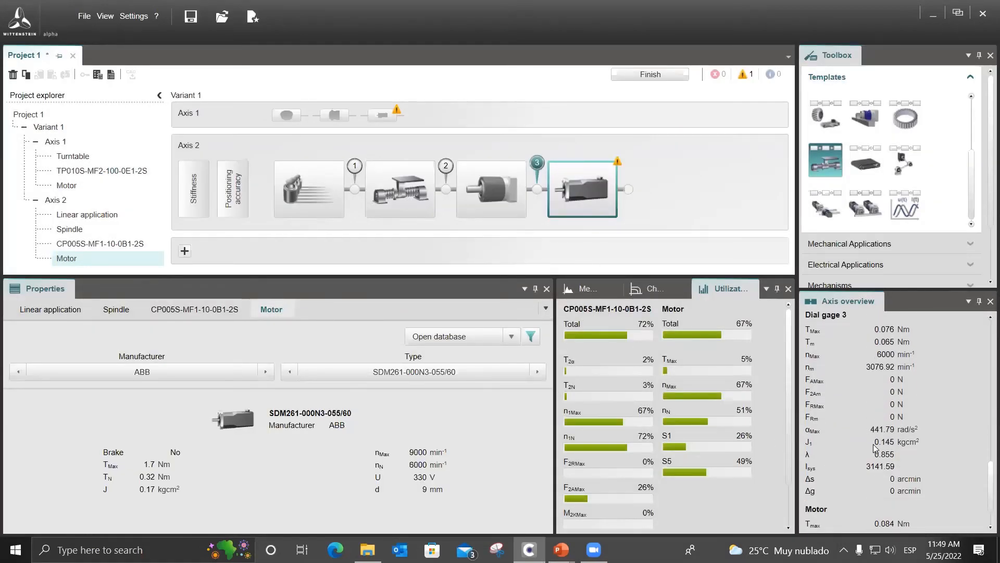
{"action": "scroll", "coordinate": [816, 419], "scroll_direction": "up", "scroll_amount": 2}
{"action": "scroll", "coordinate": [849, 443], "scroll_direction": "down", "scroll_amount": 1}
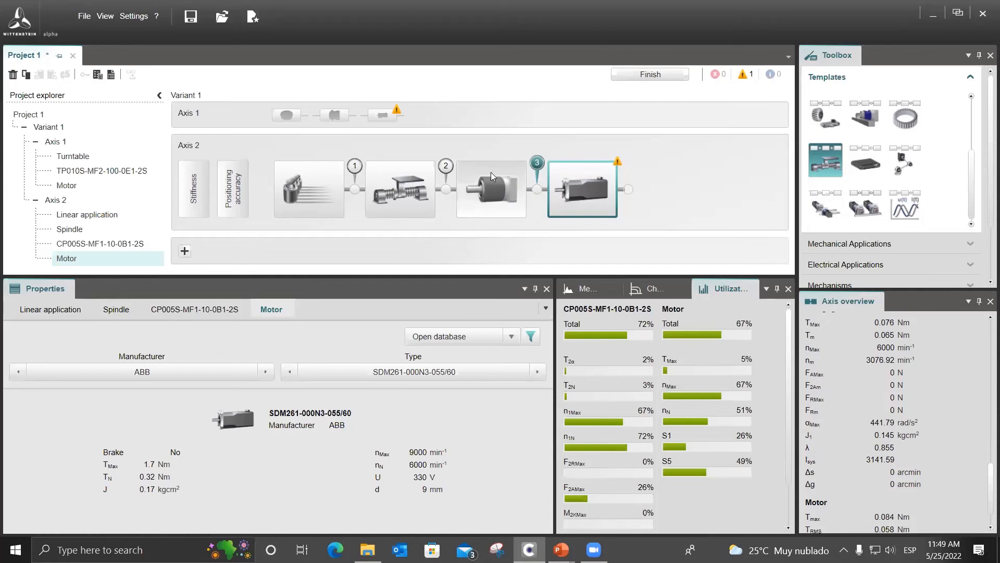
{"action": "mouse_move", "coordinate": [388, 116]}
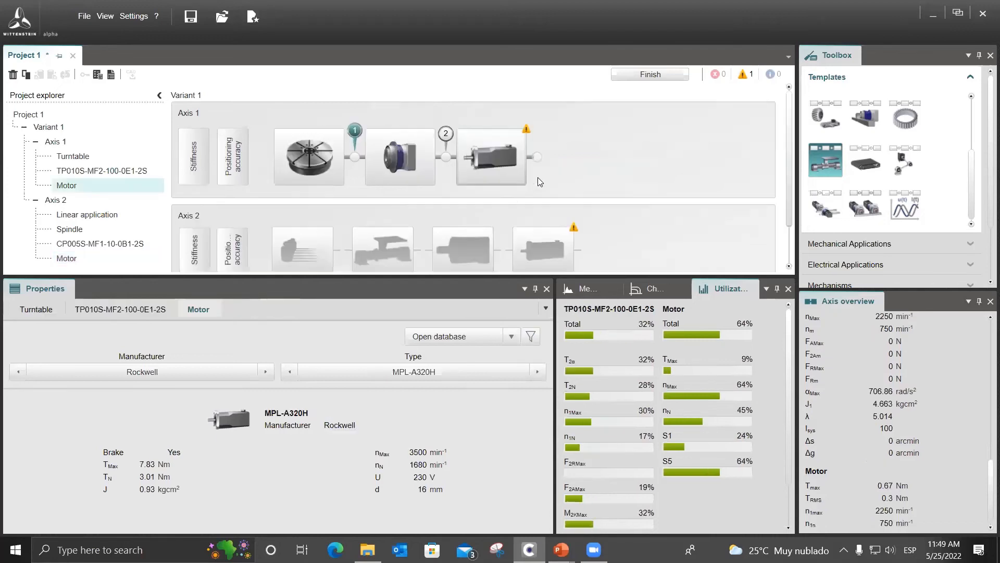
{"action": "left_click", "coordinate": [450, 134]}
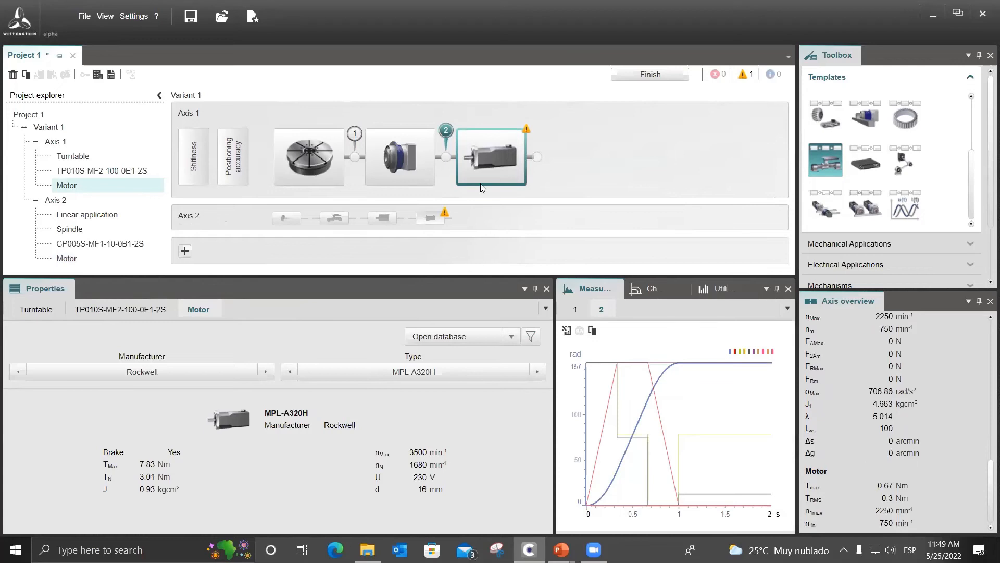
{"action": "left_click", "coordinate": [466, 212]}
{"action": "left_click", "coordinate": [537, 165]}
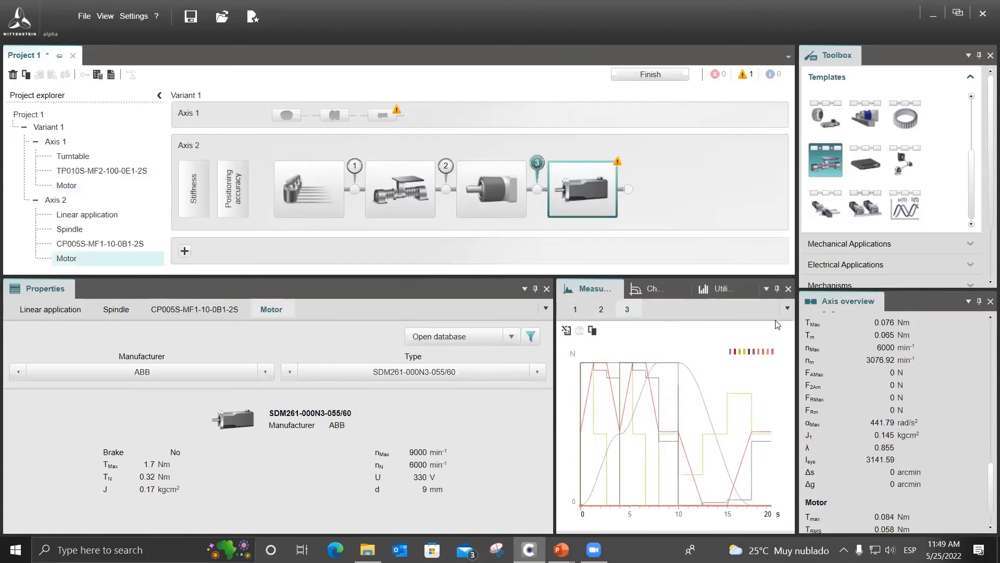
{"action": "scroll", "coordinate": [865, 430], "scroll_direction": "down", "scroll_amount": 1}
{"action": "mouse_move", "coordinate": [824, 414]}
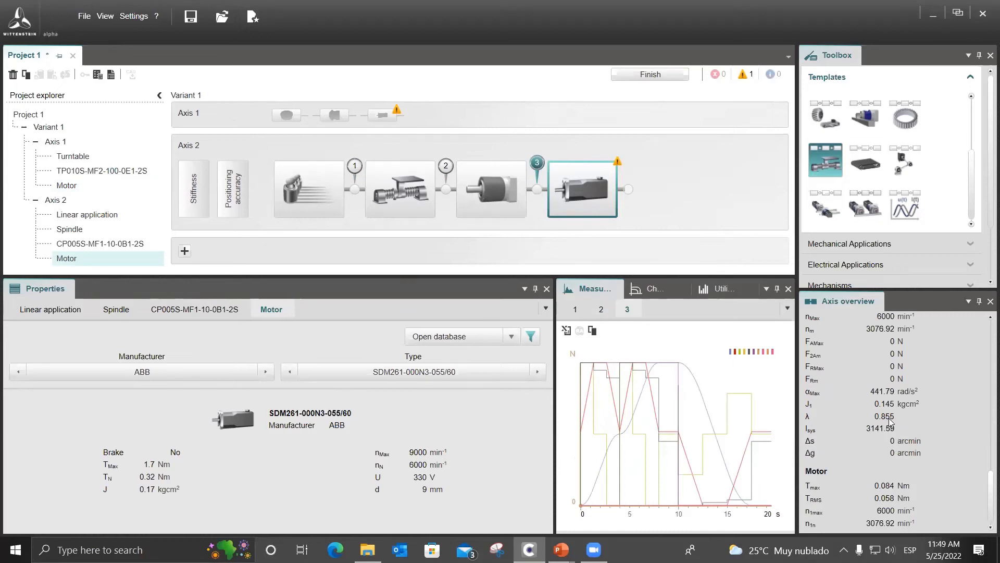
Examine the utilization of Axis 2's gearbox and motor and check the warning on the motor.
{"action": "left_click", "coordinate": [721, 291]}
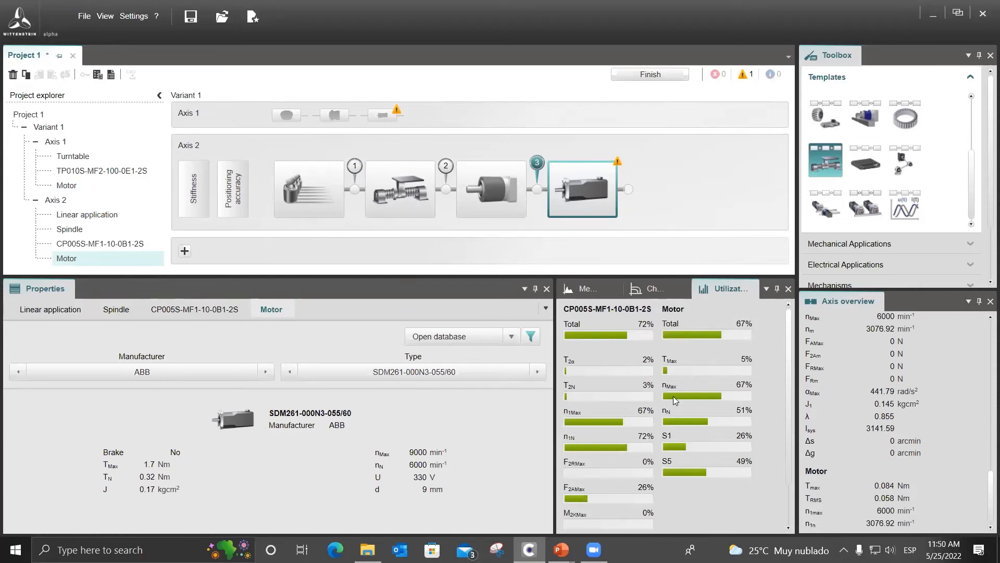
{"action": "scroll", "coordinate": [677, 402], "scroll_direction": "down", "scroll_amount": 2}
{"action": "scroll", "coordinate": [672, 417], "scroll_direction": "up", "scroll_amount": 2}
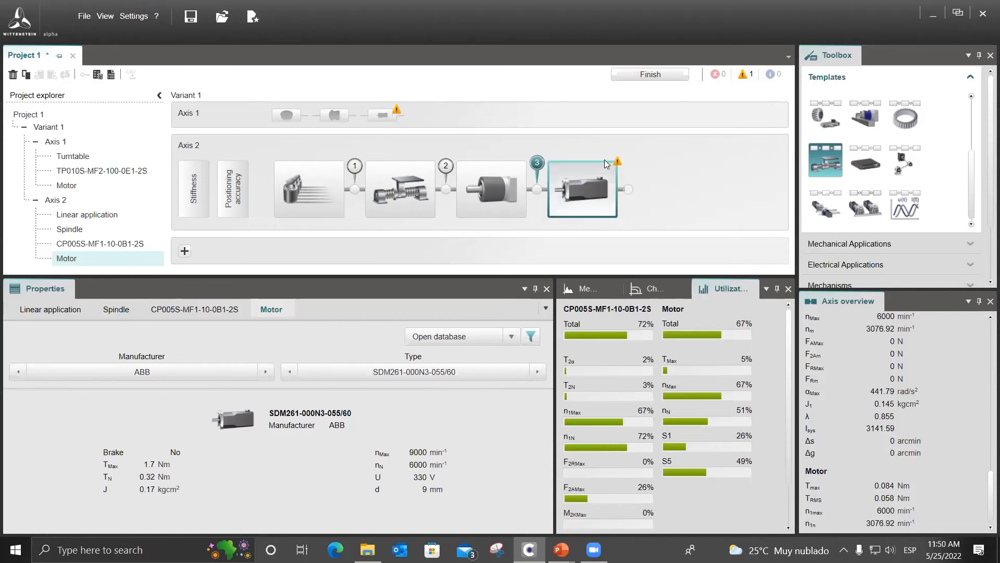
{"action": "mouse_move", "coordinate": [619, 163]}
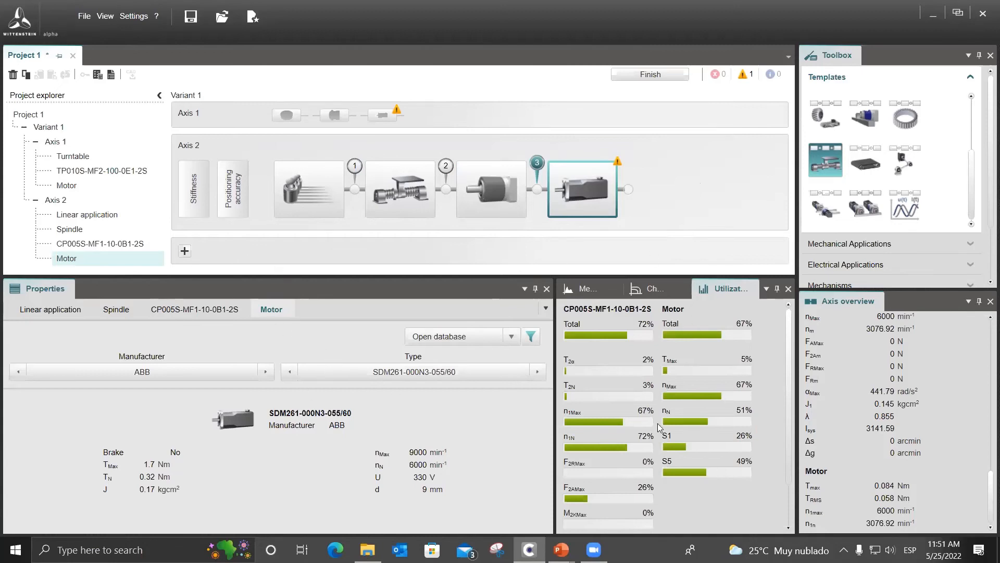
{"action": "scroll", "coordinate": [644, 388], "scroll_direction": "down", "scroll_amount": 2}
{"action": "scroll", "coordinate": [644, 389], "scroll_direction": "up", "scroll_amount": 2}
Switch to the PowerPoint presentation, review the ball screw application data, and advance to the questions slide.
{"action": "mouse_move", "coordinate": [561, 550]}
{"action": "left_click", "coordinate": [644, 518]}
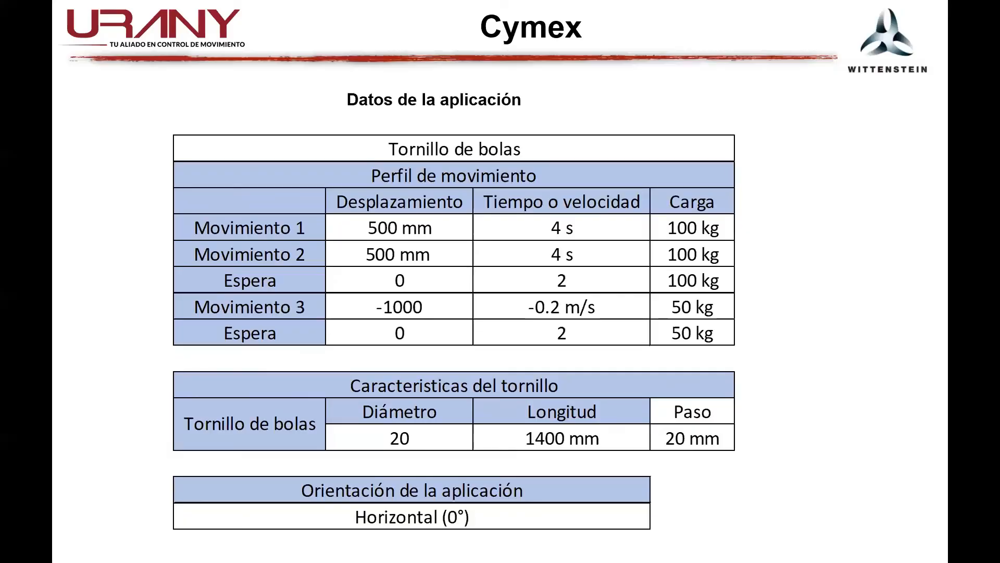
{"action": "key", "text": "Right"}
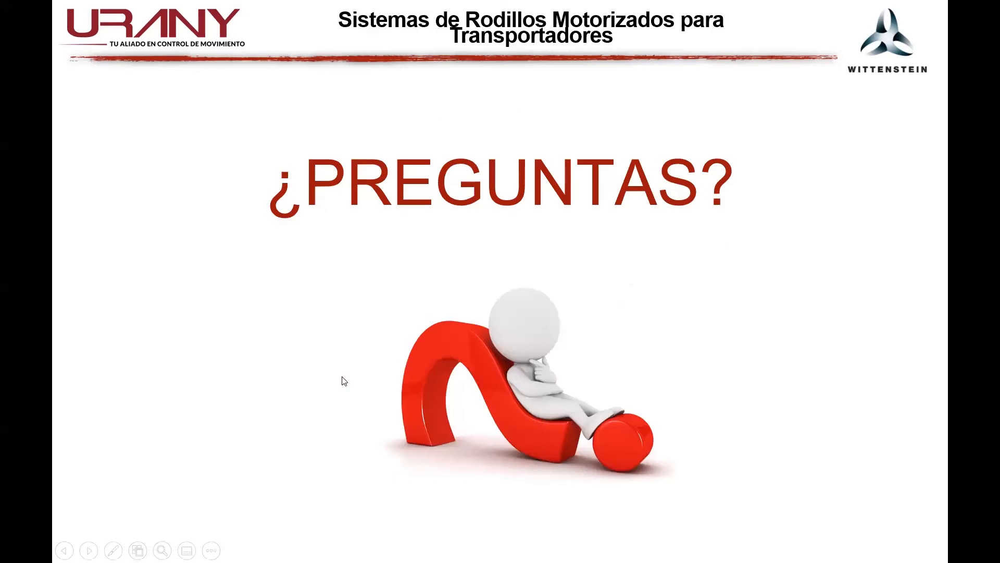
Return to Cymex, set the process force of the second movement in Axis 2's linear application profile to 50 N, and accept the profile.
{"action": "key", "text": "alt+Tab"}
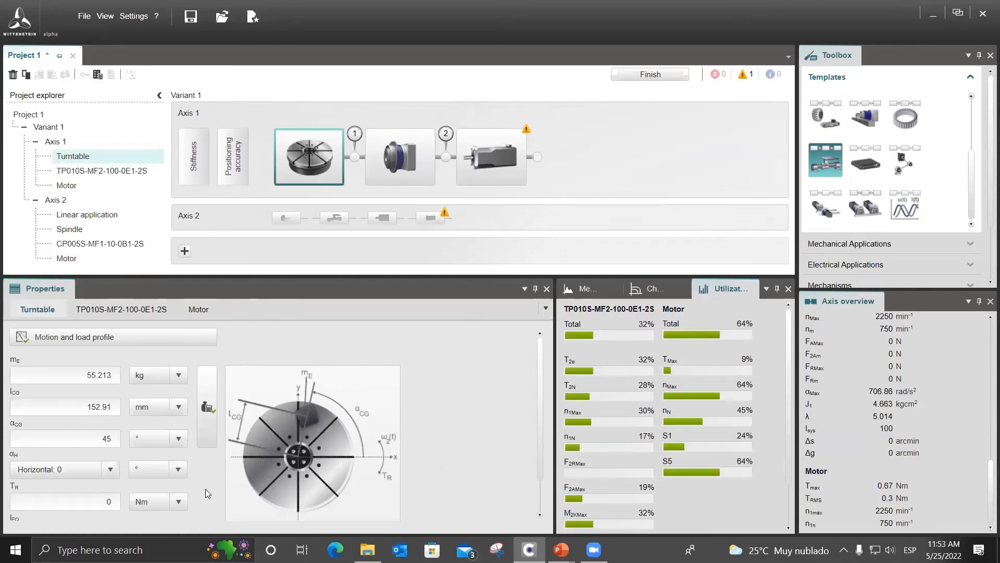
{"action": "mouse_move", "coordinate": [280, 473]}
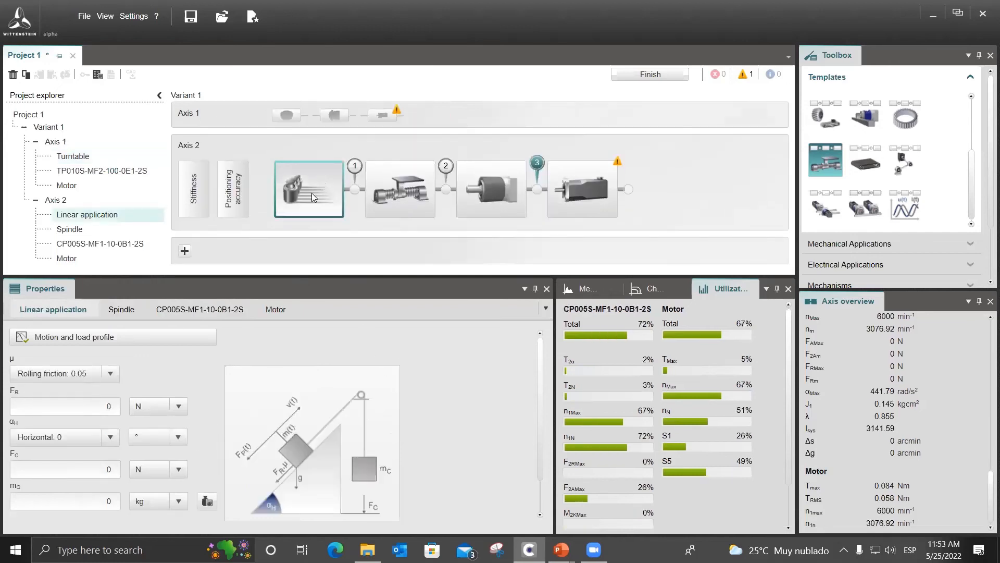
{"action": "left_click", "coordinate": [168, 339]}
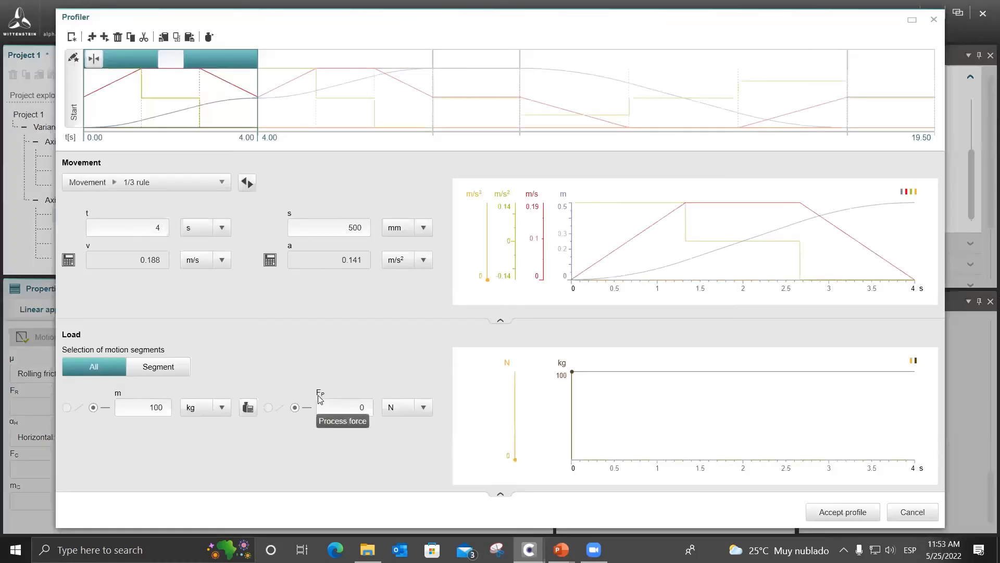
{"action": "left_click", "coordinate": [913, 511]}
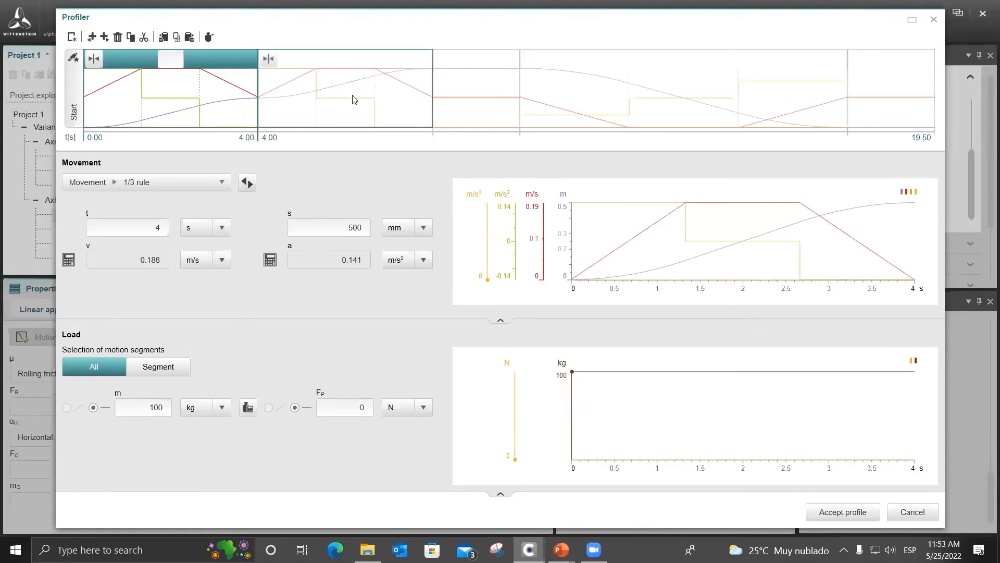
{"action": "left_click", "coordinate": [313, 104]}
{"action": "left_click", "coordinate": [197, 104]}
{"action": "left_click", "coordinate": [363, 102]}
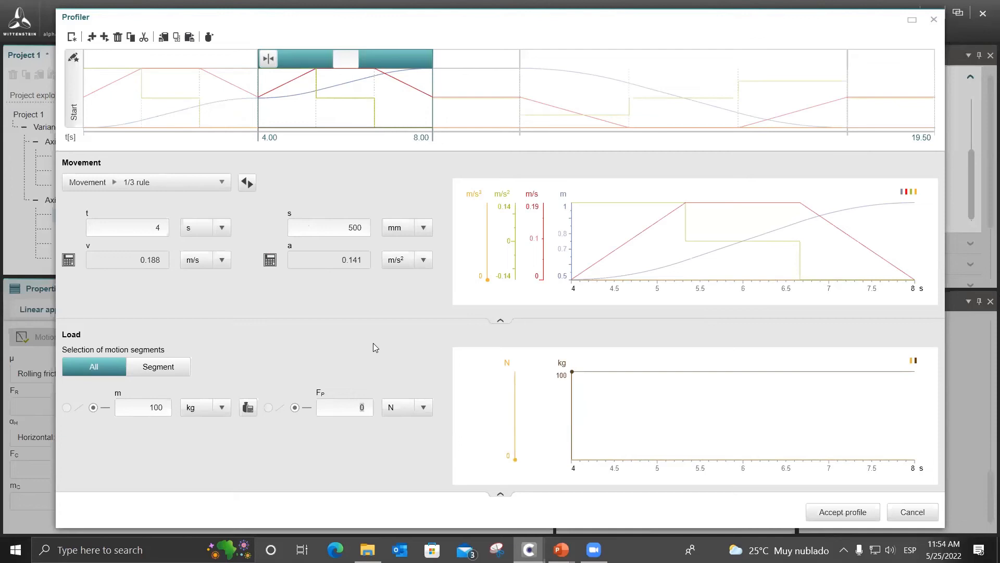
{"action": "type", "text": "50"}
{"action": "key", "text": "Return"}
{"action": "left_click", "coordinate": [840, 512]}
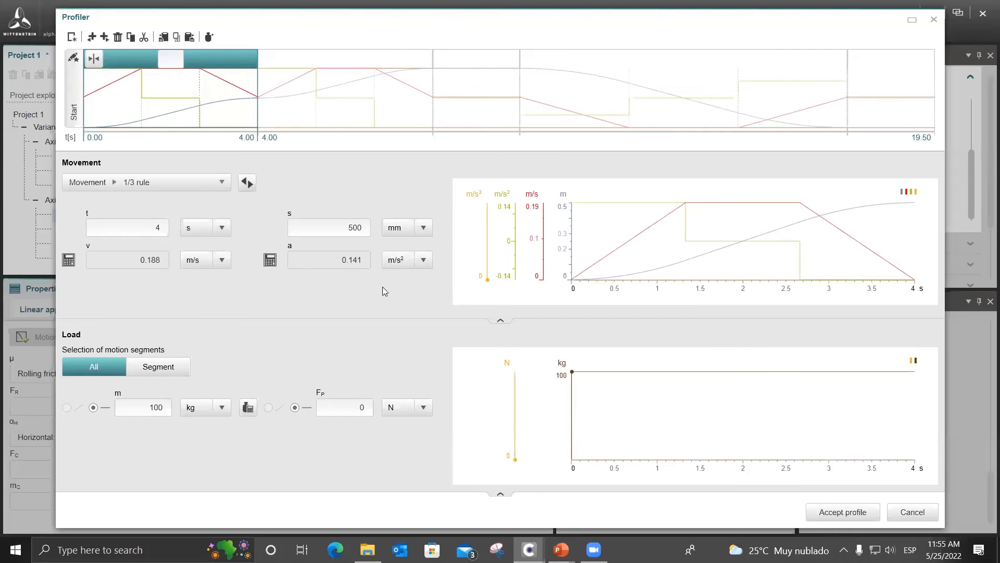
Review the movement and dwell segments in the linear application's motion profile, and close the Profiler without accepting changes.
{"action": "left_click", "coordinate": [315, 113]}
{"action": "left_click", "coordinate": [238, 115]}
{"action": "left_click", "coordinate": [336, 115]}
{"action": "left_click", "coordinate": [476, 115]}
{"action": "left_click", "coordinate": [801, 104]}
{"action": "left_click", "coordinate": [900, 109]}
{"action": "left_click", "coordinate": [366, 107]}
{"action": "left_click", "coordinate": [561, 550]}
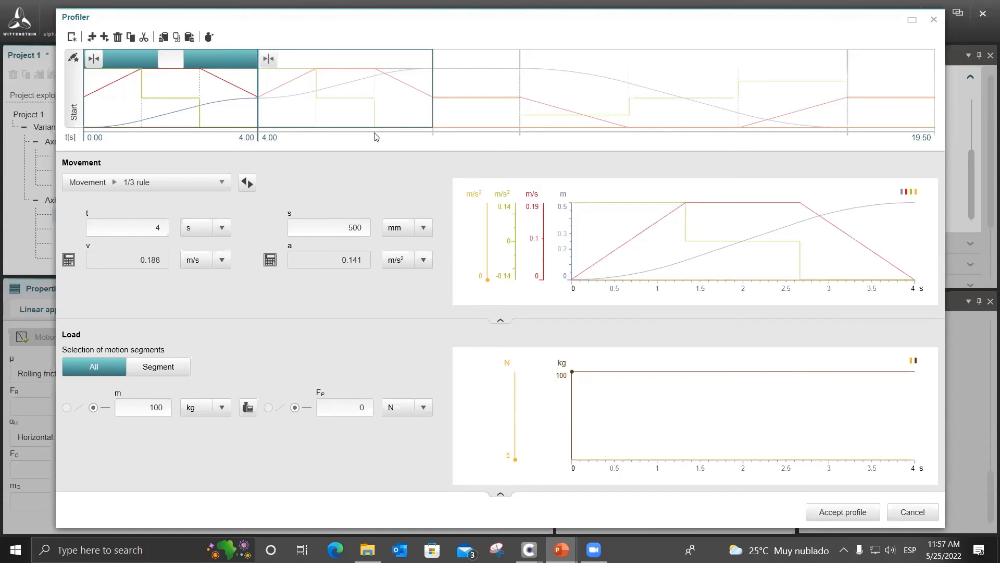
{"action": "left_click", "coordinate": [906, 511]}
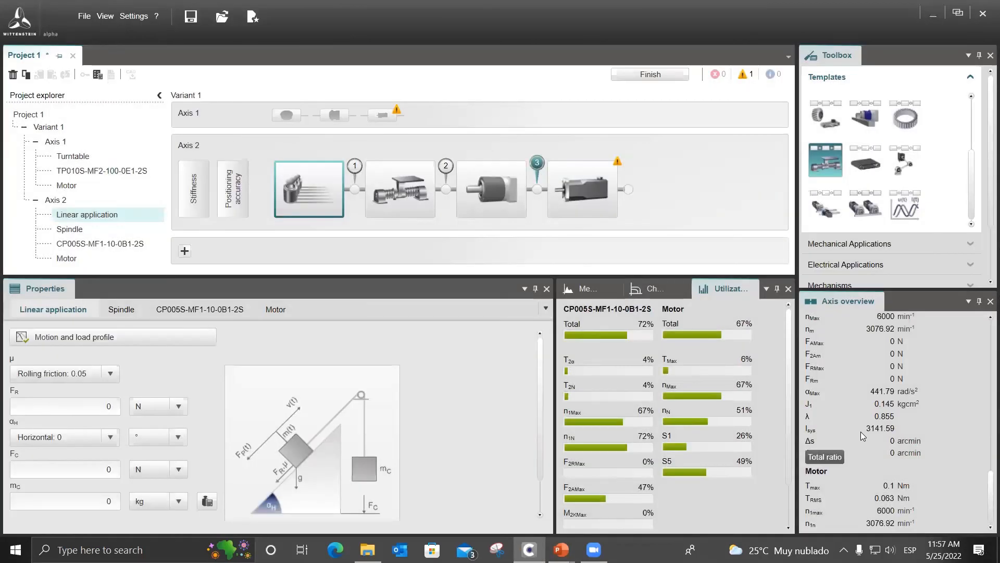
Examine Axis 2's calculated values for the linear application, dial gages, gearbox and motor, and review the spindle's properties.
{"action": "scroll", "coordinate": [861, 431], "scroll_direction": "up", "scroll_amount": 2}
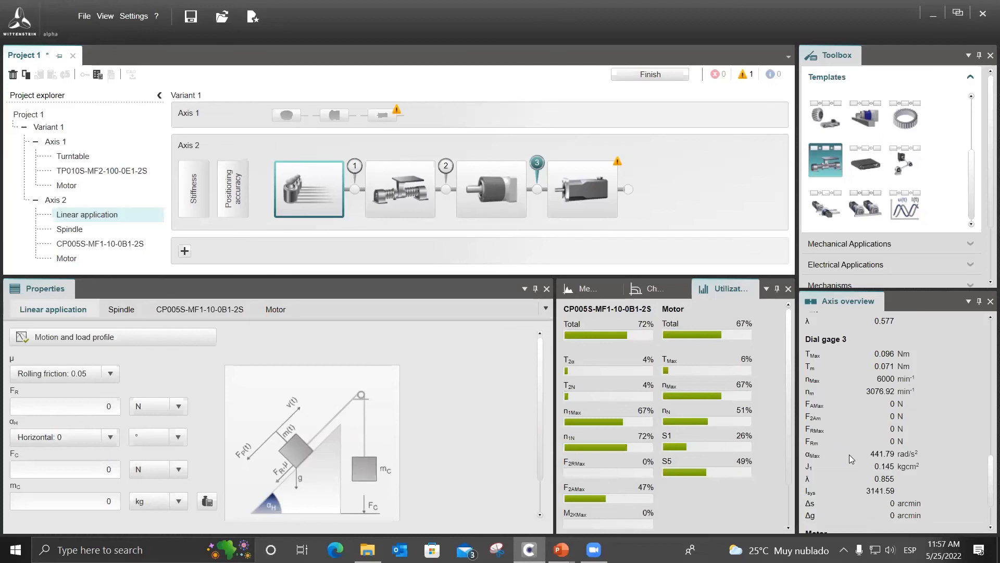
{"action": "scroll", "coordinate": [839, 468], "scroll_direction": "up", "scroll_amount": 4}
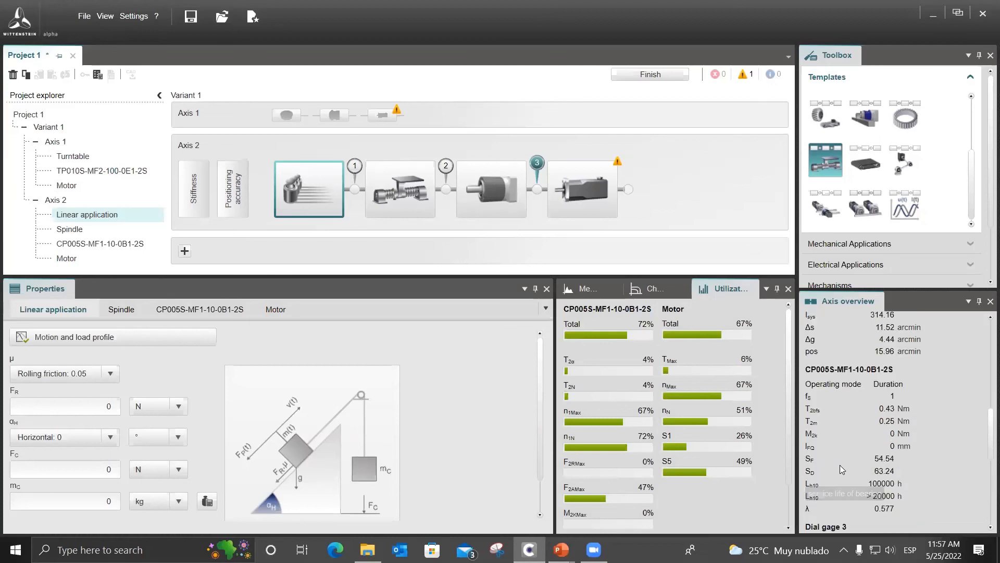
{"action": "scroll", "coordinate": [841, 465], "scroll_direction": "up", "scroll_amount": 5}
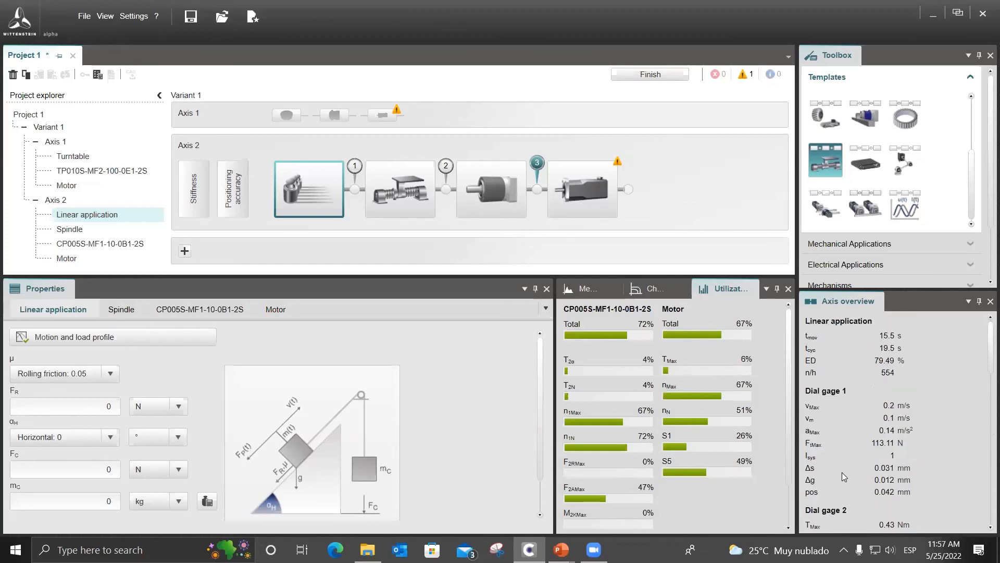
{"action": "scroll", "coordinate": [834, 464], "scroll_direction": "down", "scroll_amount": 10}
{"action": "scroll", "coordinate": [834, 464], "scroll_direction": "down", "scroll_amount": 3}
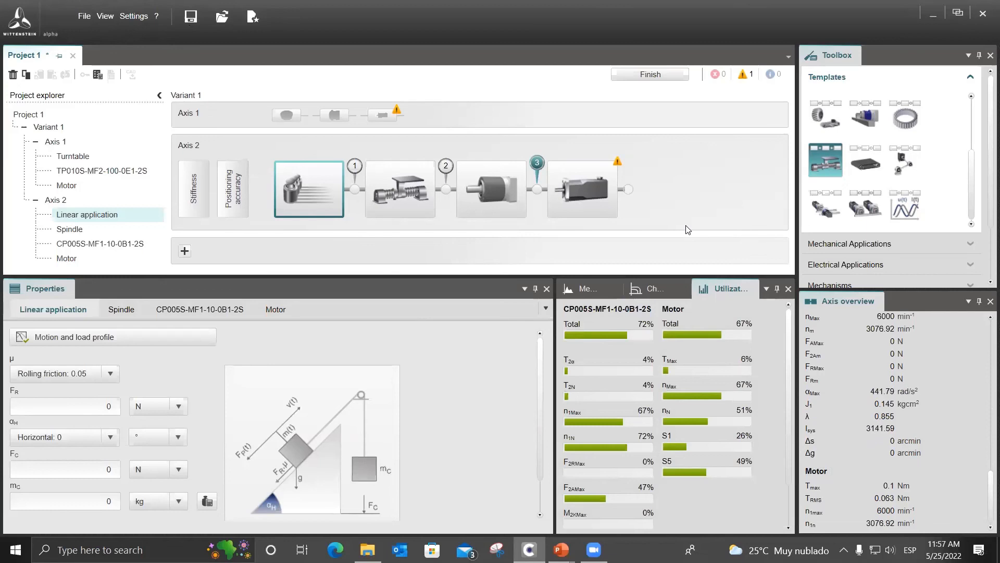
{"action": "left_click", "coordinate": [410, 216]}
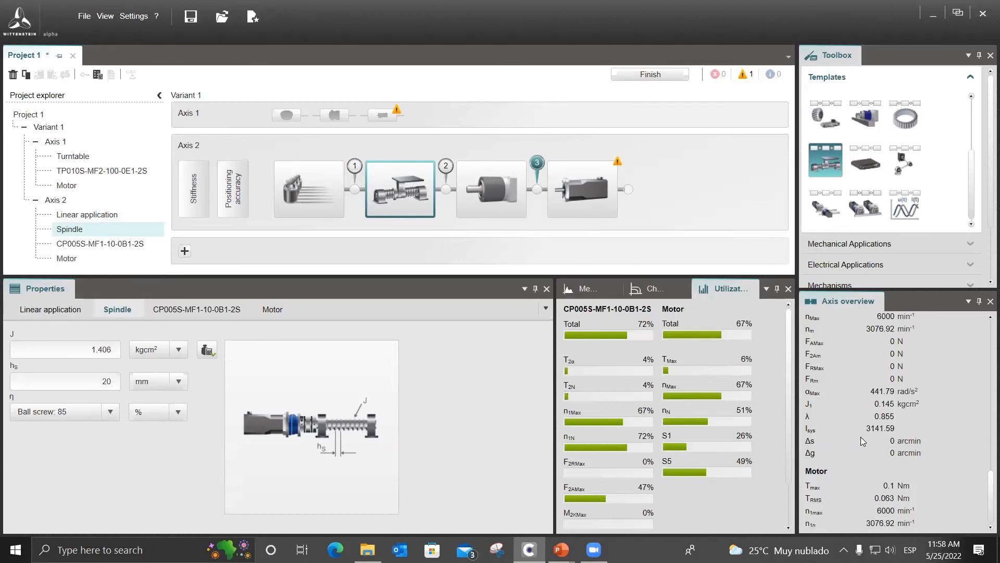
{"action": "scroll", "coordinate": [861, 462], "scroll_direction": "up", "scroll_amount": 6}
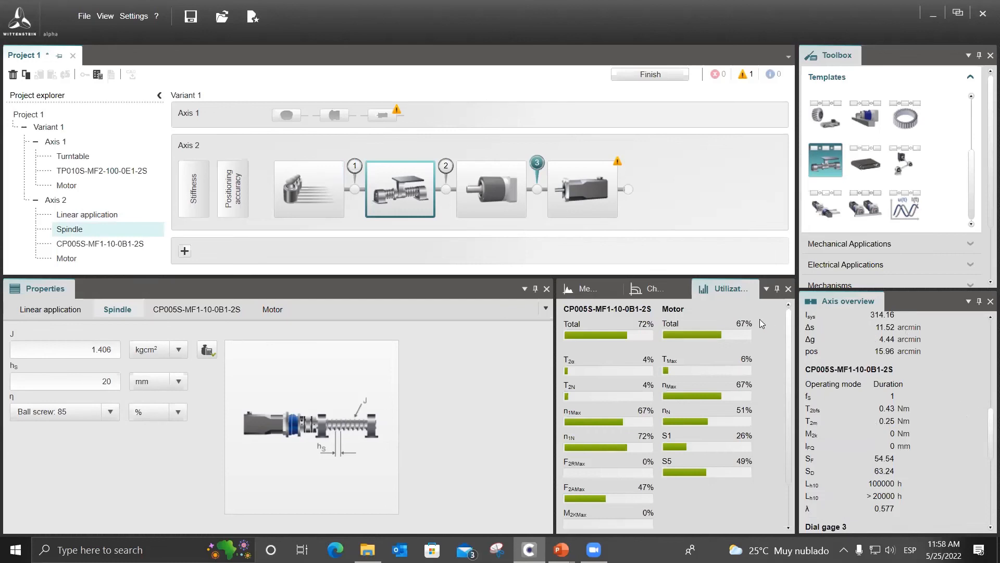
Reopen Axis 2's linear application profile and try the 1/2 rule as the motion type of the second movement.
{"action": "scroll", "coordinate": [835, 364], "scroll_direction": "up", "scroll_amount": 3}
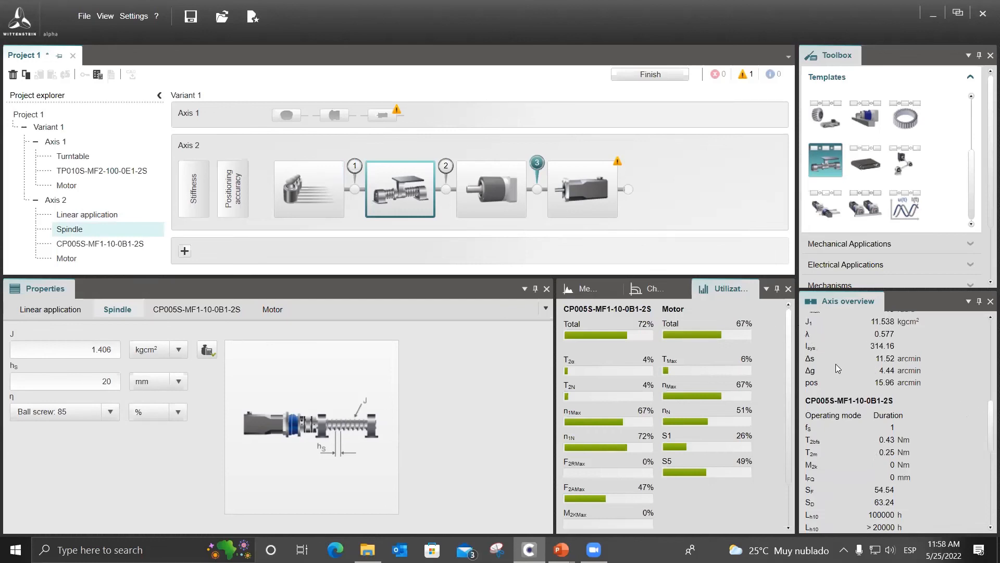
{"action": "left_click", "coordinate": [307, 192]}
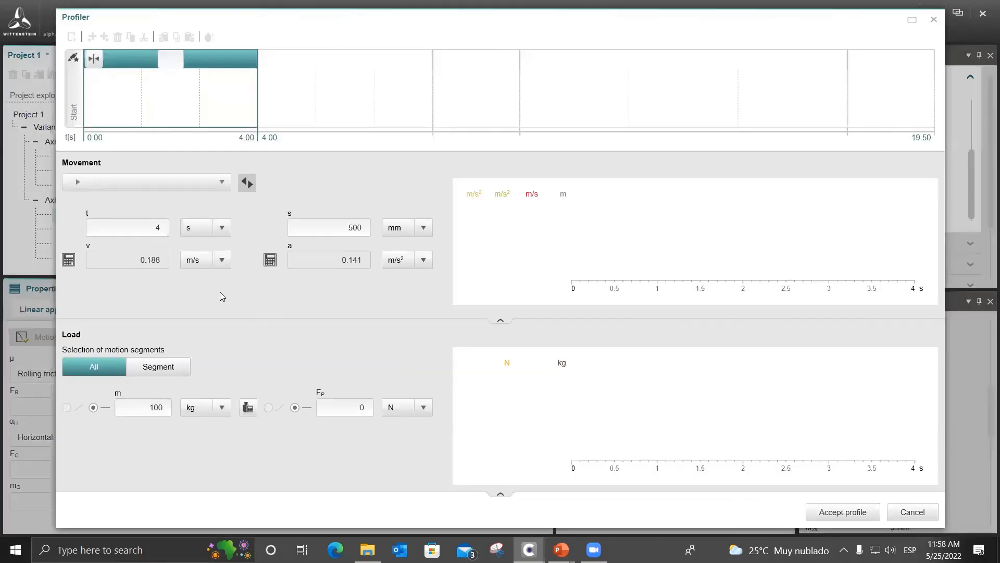
{"action": "left_click", "coordinate": [325, 103]}
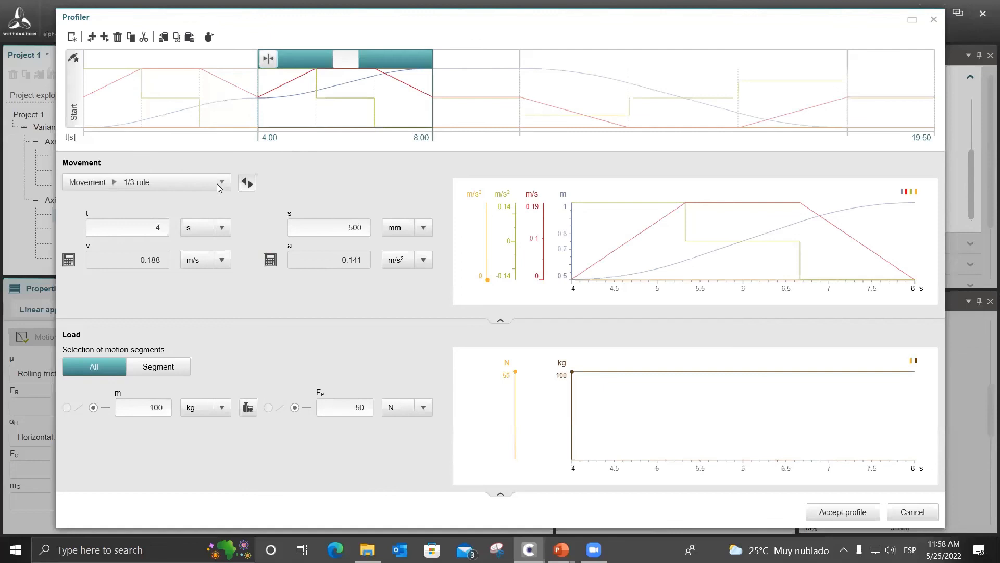
{"action": "left_click", "coordinate": [215, 185]}
{"action": "left_click", "coordinate": [326, 165]}
{"action": "double_click", "coordinate": [155, 228]}
{"action": "left_click", "coordinate": [211, 183]}
{"action": "mouse_move", "coordinate": [195, 192]}
{"action": "left_click", "coordinate": [257, 197]}
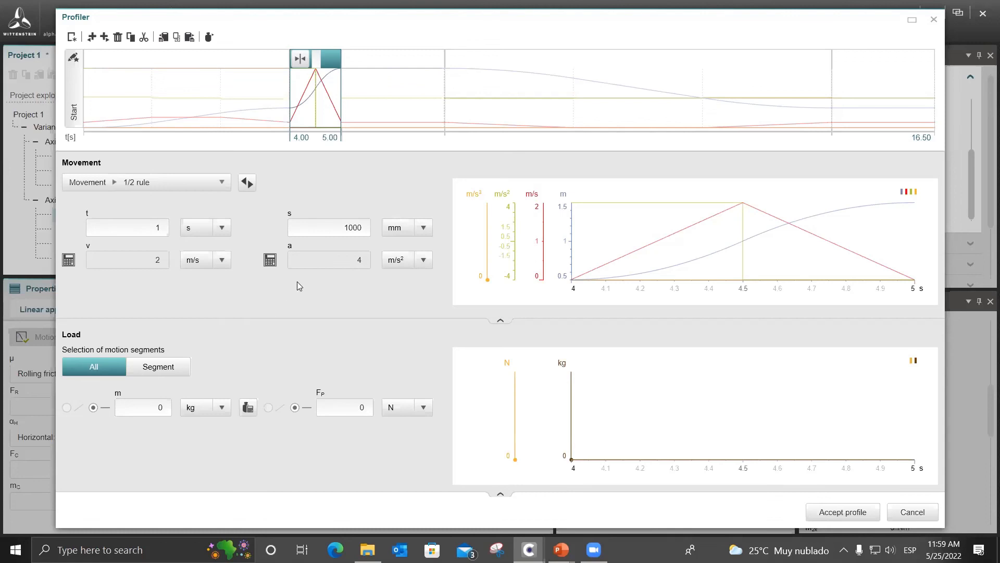
Try a 50 mm travel distance for the second movement, and close the Profiler without accepting the profile.
{"action": "left_click", "coordinate": [320, 230]}
{"action": "type", "text": "50"}
{"action": "key", "text": "Return"}
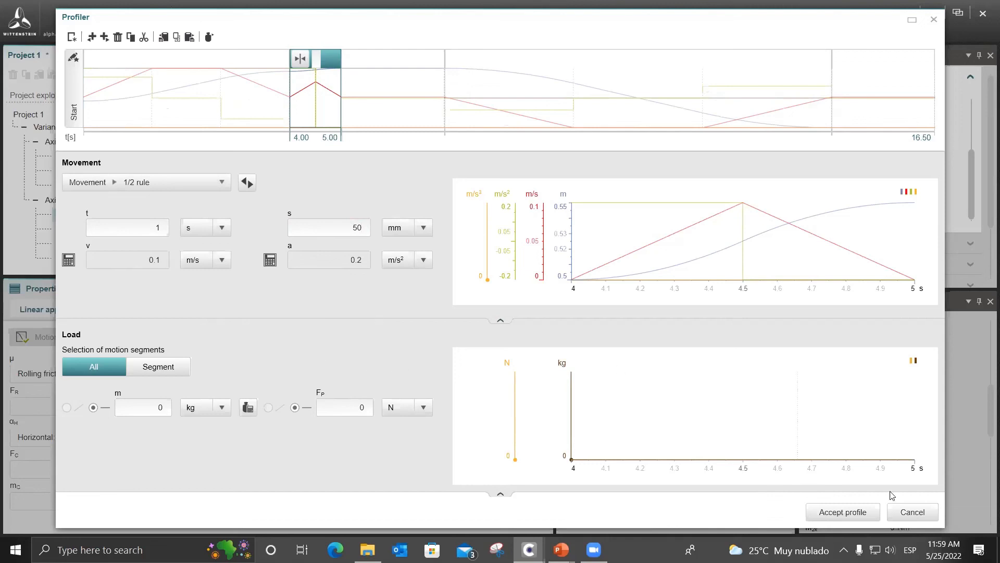
{"action": "left_click", "coordinate": [905, 513]}
Try the ABB motors SDM261-007N0-110/30 and SDM261-012N0-110/30 on Axis 2, and check the errors and warnings of the motor.
{"action": "mouse_move", "coordinate": [615, 165]}
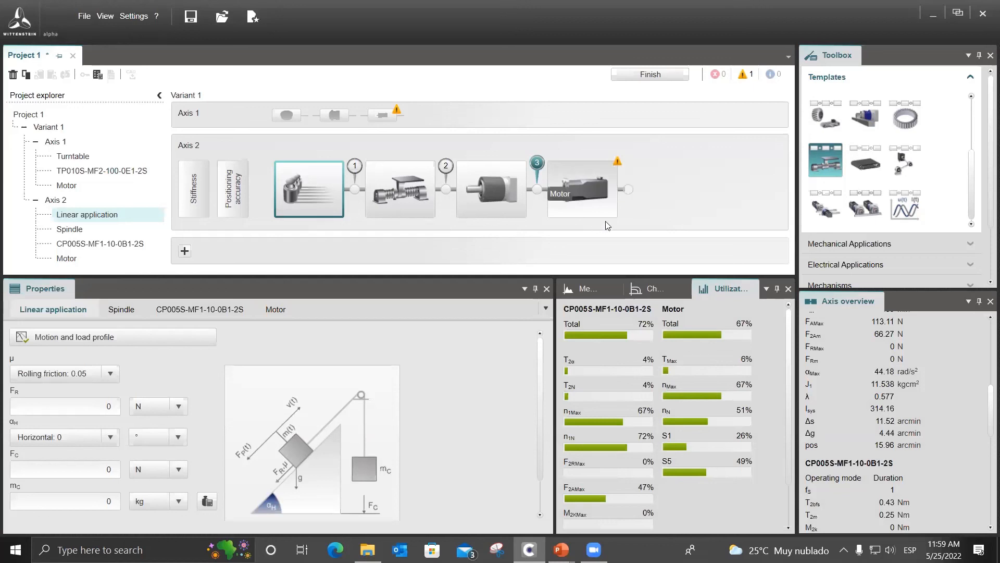
{"action": "left_click", "coordinate": [576, 192]}
{"action": "left_click", "coordinate": [511, 373]}
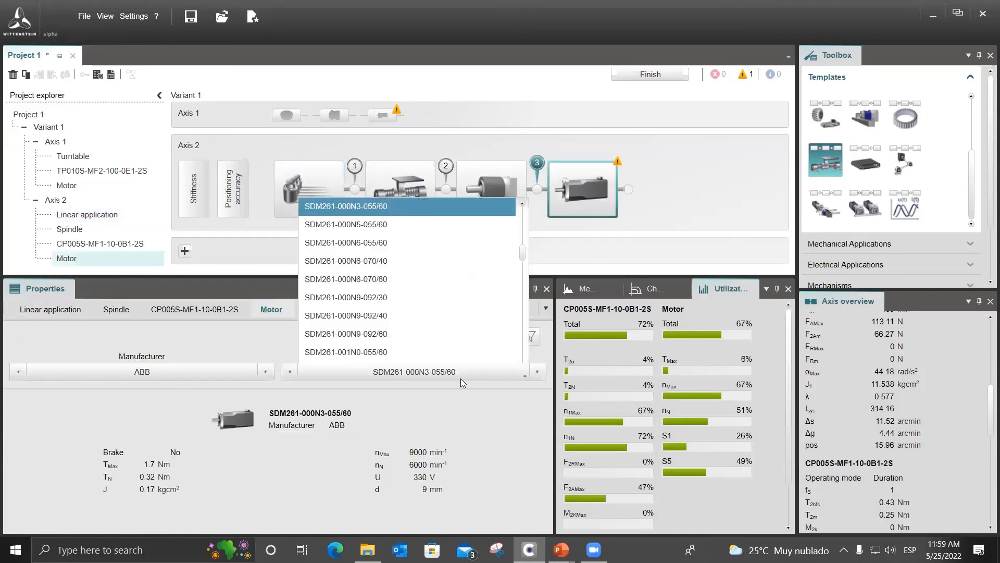
{"action": "scroll", "coordinate": [411, 334], "scroll_direction": "down", "scroll_amount": 3}
{"action": "scroll", "coordinate": [415, 323], "scroll_direction": "down", "scroll_amount": 1}
{"action": "left_click", "coordinate": [418, 327]}
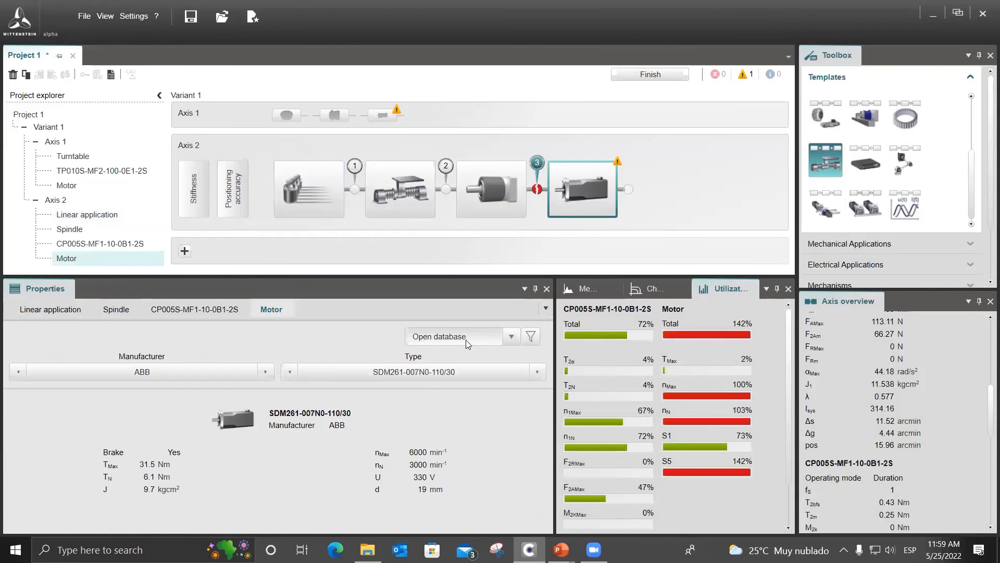
{"action": "left_click", "coordinate": [454, 373]}
{"action": "scroll", "coordinate": [438, 336], "scroll_direction": "down", "scroll_amount": 1}
{"action": "left_click", "coordinate": [437, 332]}
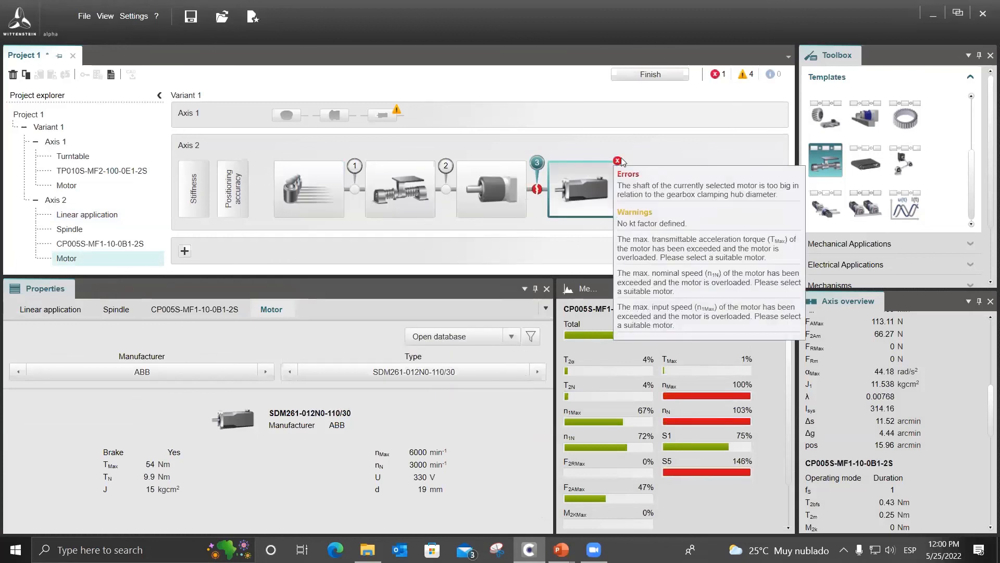
Try the ABB 9C1130 motor on Axis 2, and open the motor database without applying a selection.
{"action": "left_click", "coordinate": [473, 372]}
{"action": "scroll", "coordinate": [481, 328], "scroll_direction": "up", "scroll_amount": 3}
{"action": "scroll", "coordinate": [481, 321], "scroll_direction": "up", "scroll_amount": 15}
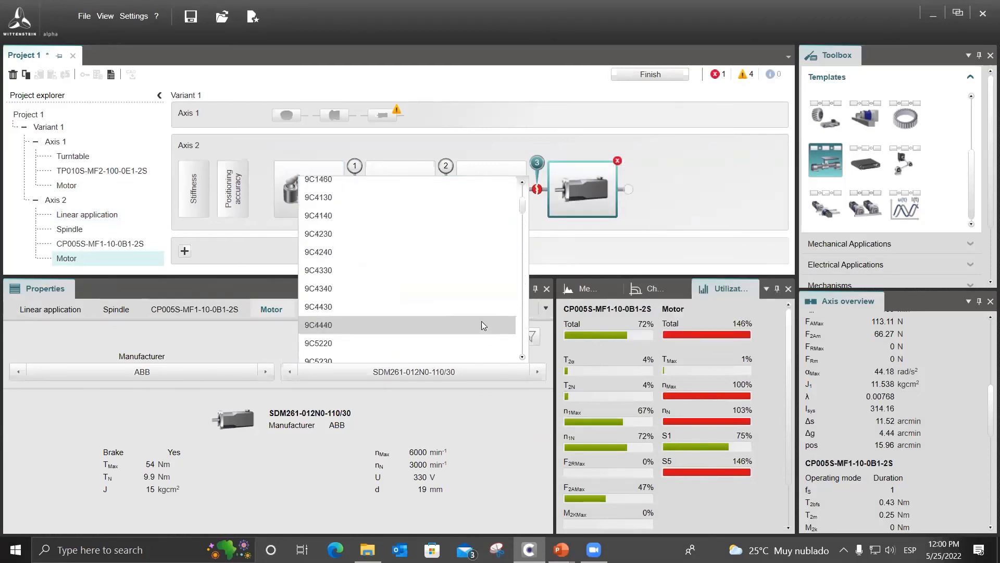
{"action": "left_click", "coordinate": [438, 184]}
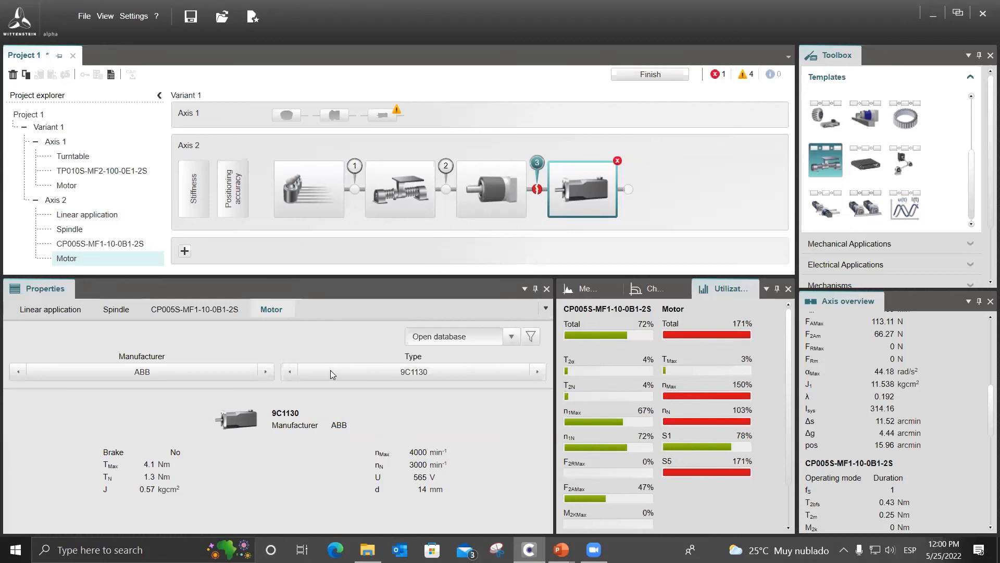
{"action": "left_click", "coordinate": [431, 374]}
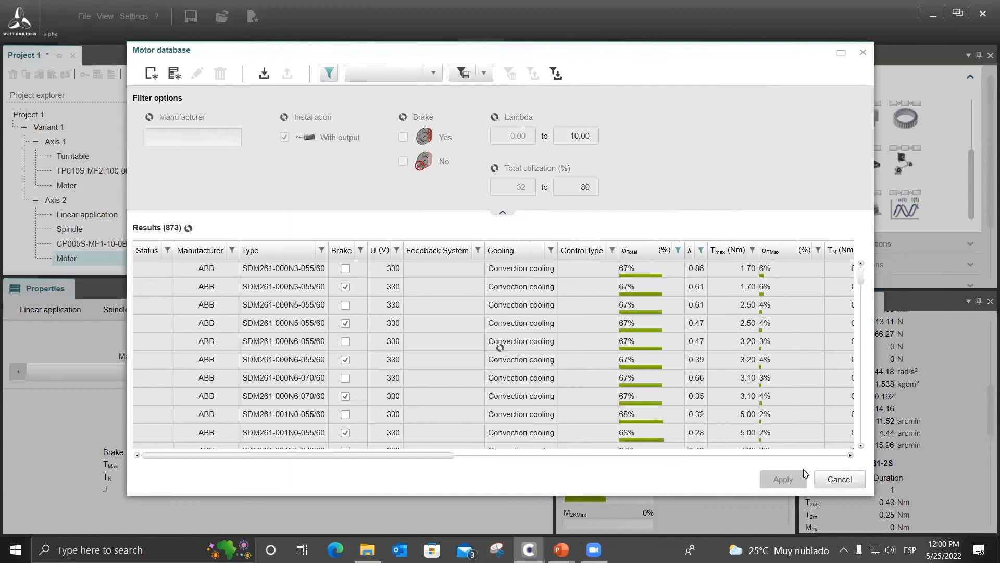
{"action": "left_click", "coordinate": [834, 480]}
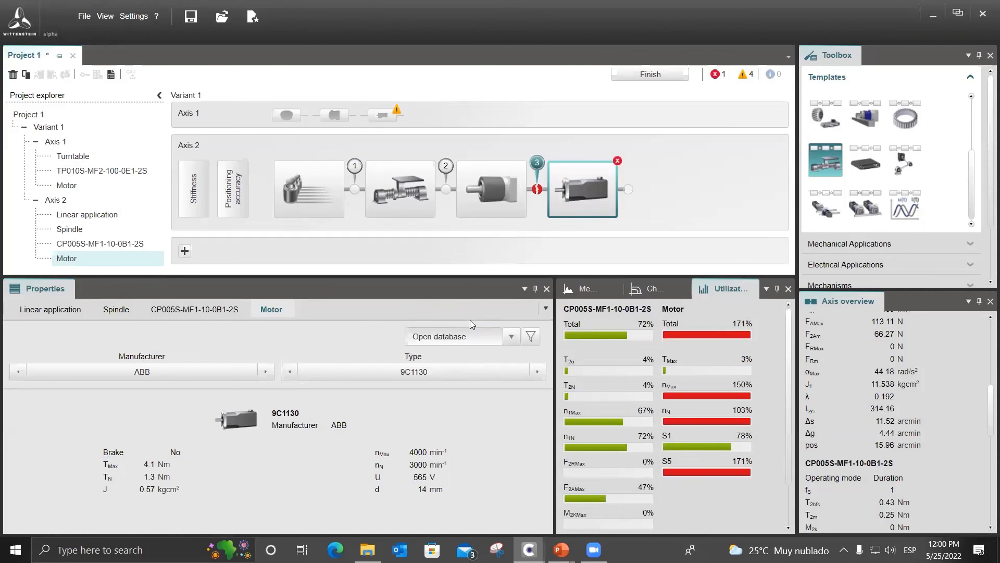
Review the ABB SDM261-000N3-055/60 motor without brake in the motor database, and start a new manual motor based on it.
{"action": "left_click", "coordinate": [470, 334]}
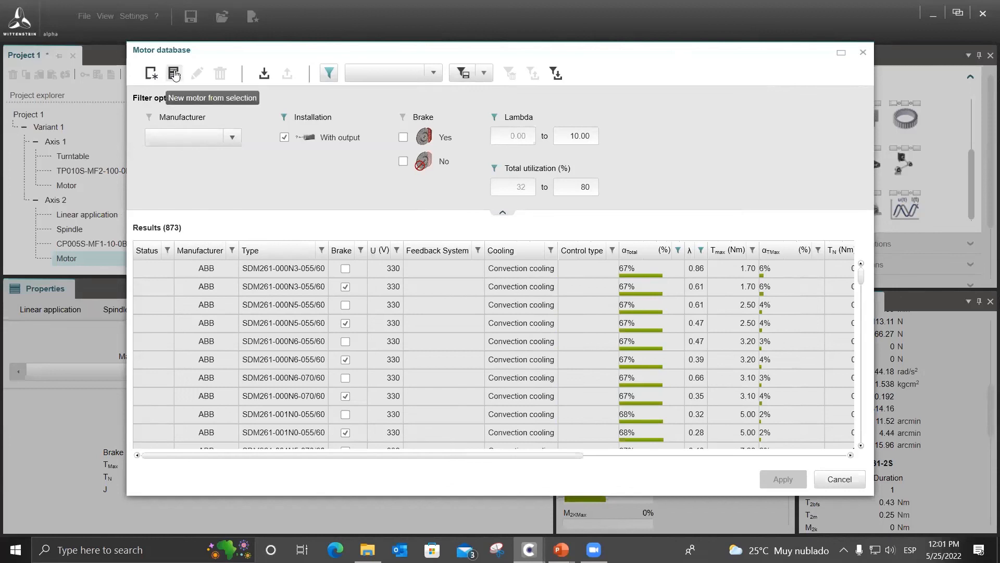
{"action": "left_click", "coordinate": [293, 274]}
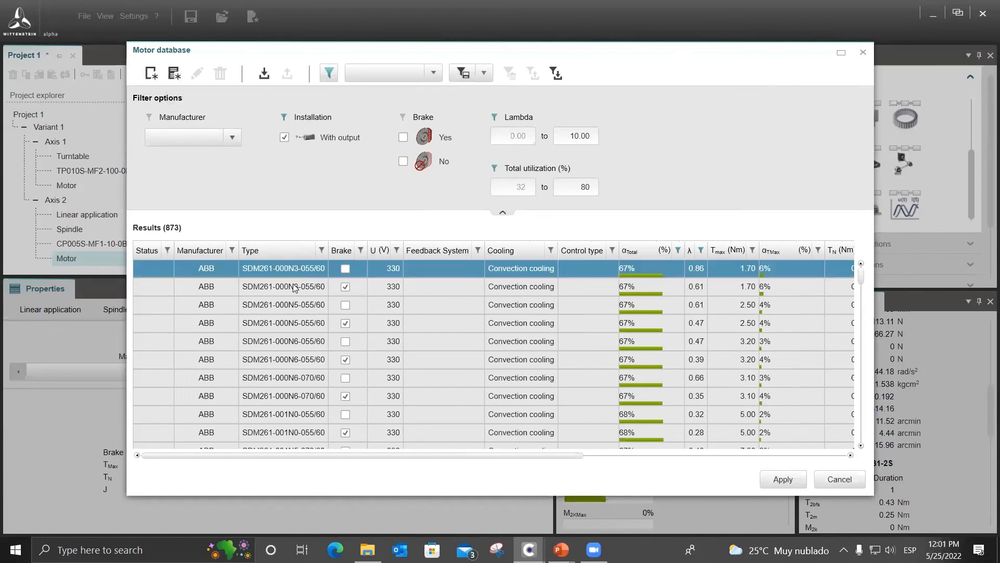
{"action": "left_click", "coordinate": [568, 456]}
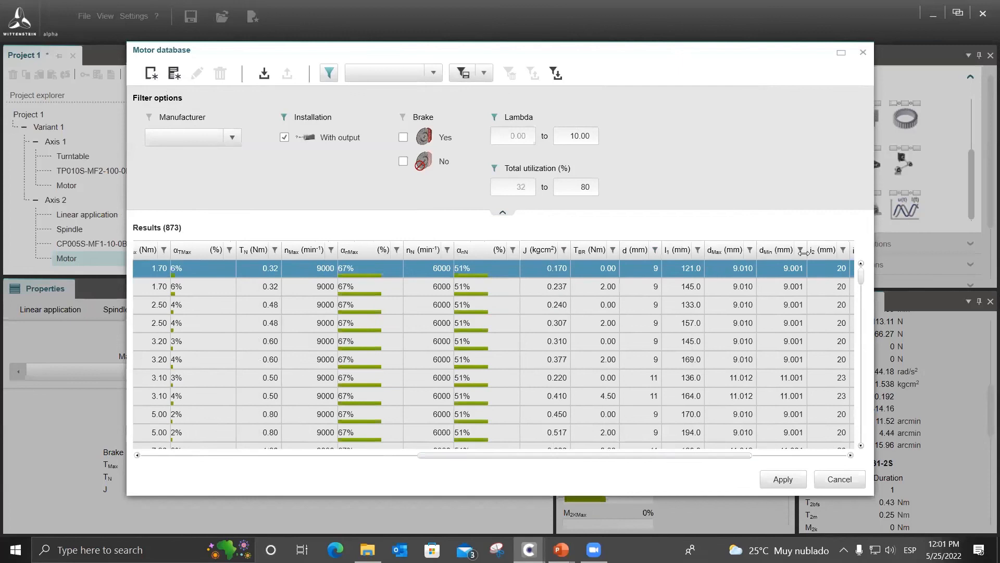
{"action": "left_click_drag", "start_coordinate": [719, 455], "coordinate": [815, 456]}
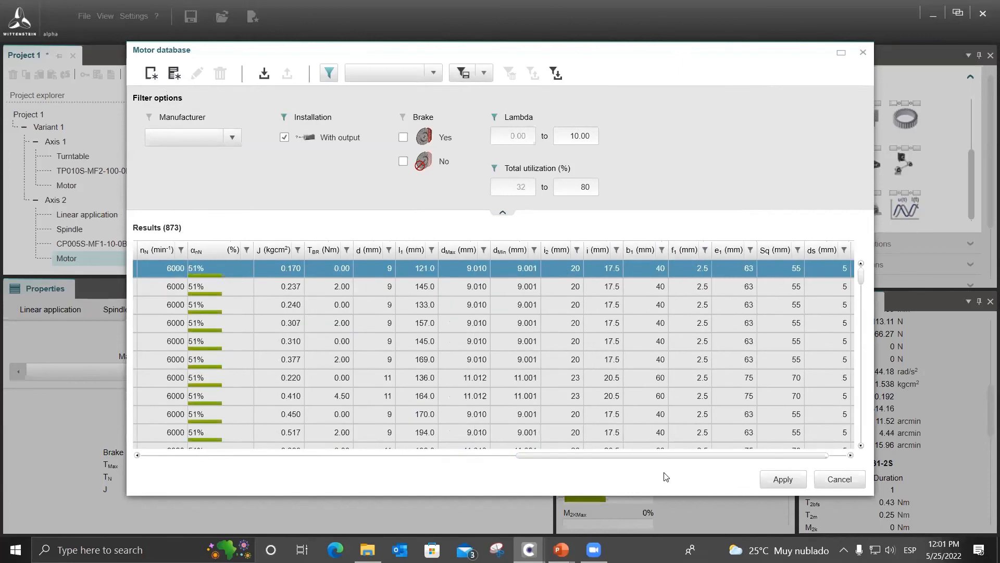
{"action": "left_click_drag", "start_coordinate": [616, 462], "coordinate": [216, 453]}
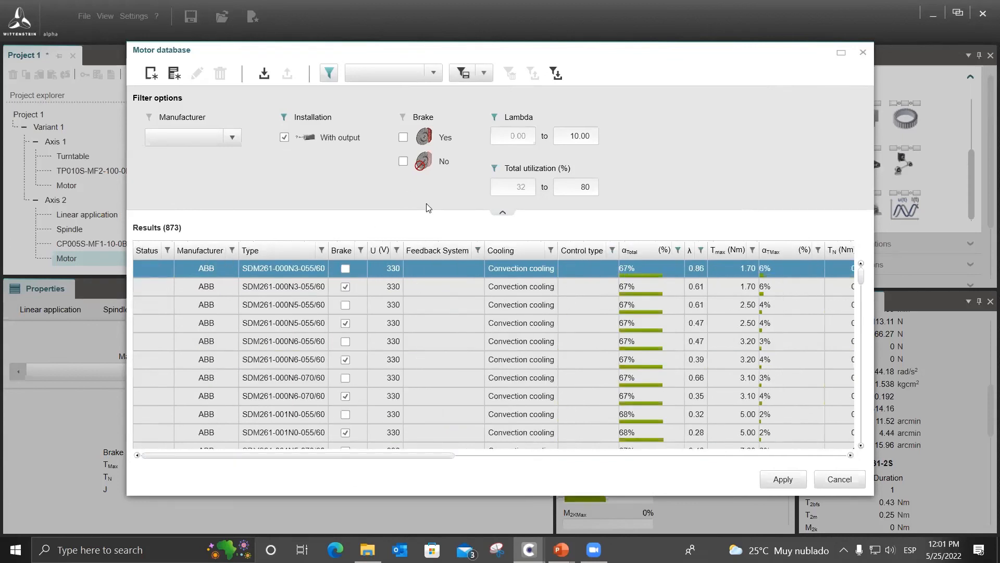
{"action": "left_click", "coordinate": [174, 75]}
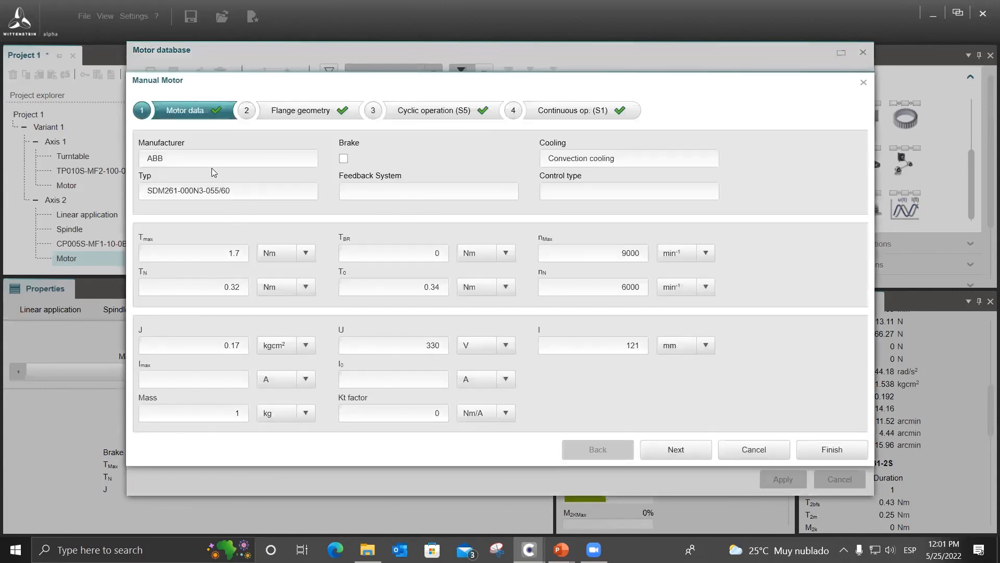
Set the new motor's manufacturer to prueba and its type to prueba1.
{"action": "left_click_drag", "start_coordinate": [217, 159], "coordinate": [108, 157]}
{"action": "type", "text": "prueba"}
{"action": "left_click", "coordinate": [234, 189]}
{"action": "left_click_drag", "start_coordinate": [172, 195], "coordinate": [104, 199]}
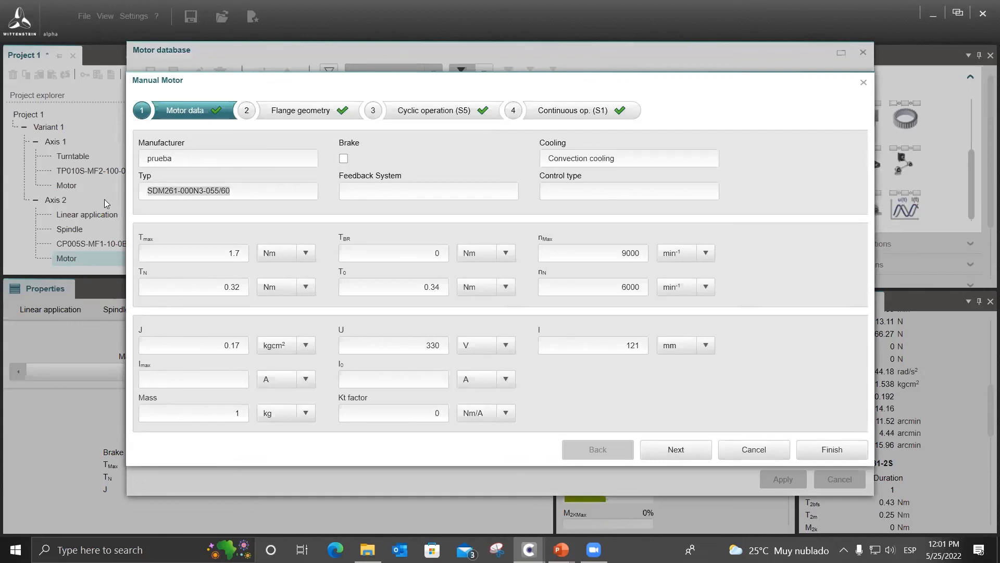
{"action": "type", "text": "prueba1"}
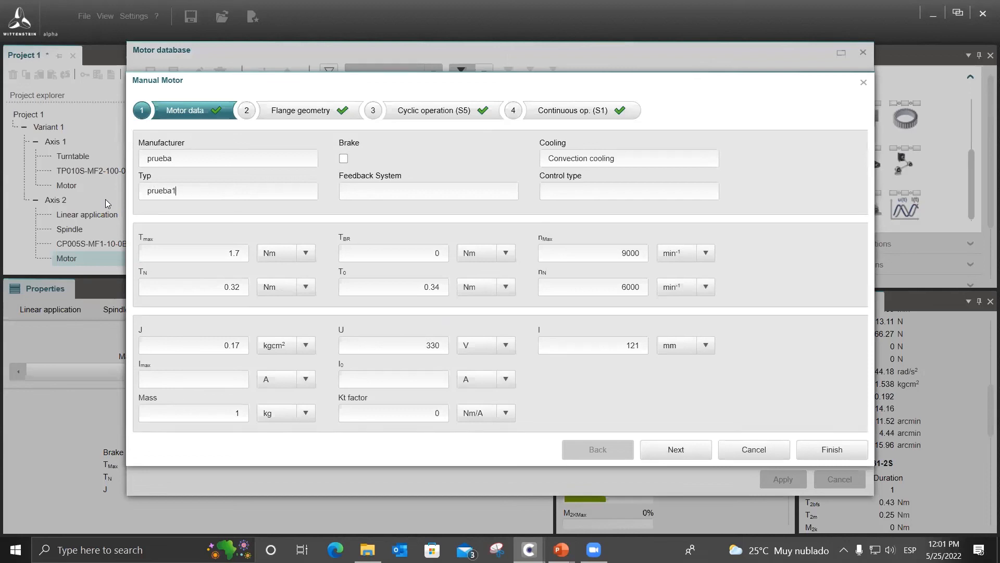
Set the new motor's maximum torque Tmax to 2 Nm and its standstill torque T0 to 0.5 Nm.
{"action": "left_click_drag", "start_coordinate": [230, 252], "coordinate": [257, 255]}
{"action": "type", "text": "2"}
{"action": "key", "text": "Tab"}
{"action": "left_click_drag", "start_coordinate": [389, 288], "coordinate": [439, 292]}
{"action": "type", "text": ".5"}
{"action": "key", "text": "Tab"}
Set the new motor's mass to 1.5 kg, keeping its speed, inertia and Kt factor values.
{"action": "left_click", "coordinate": [604, 251]}
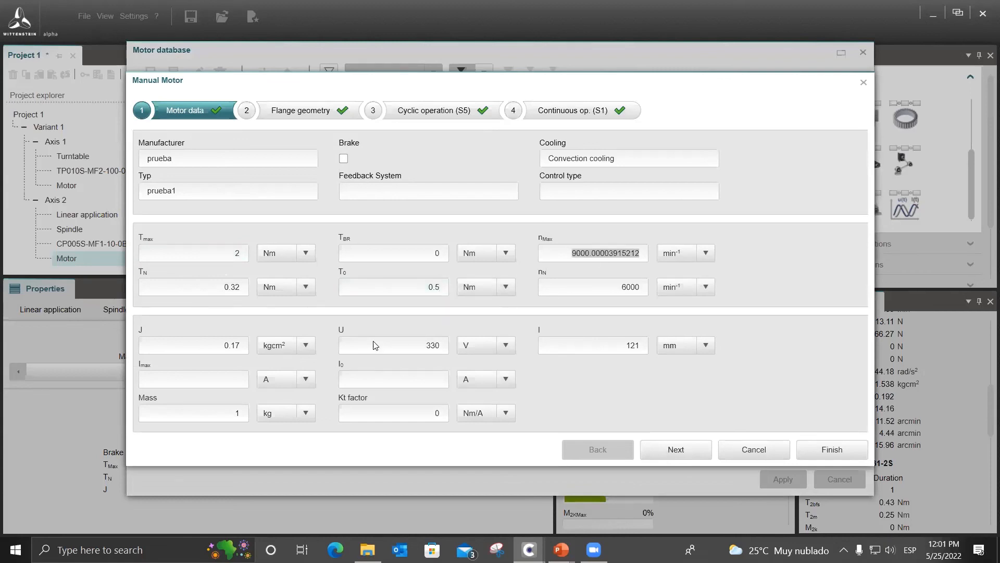
{"action": "left_click", "coordinate": [198, 343]}
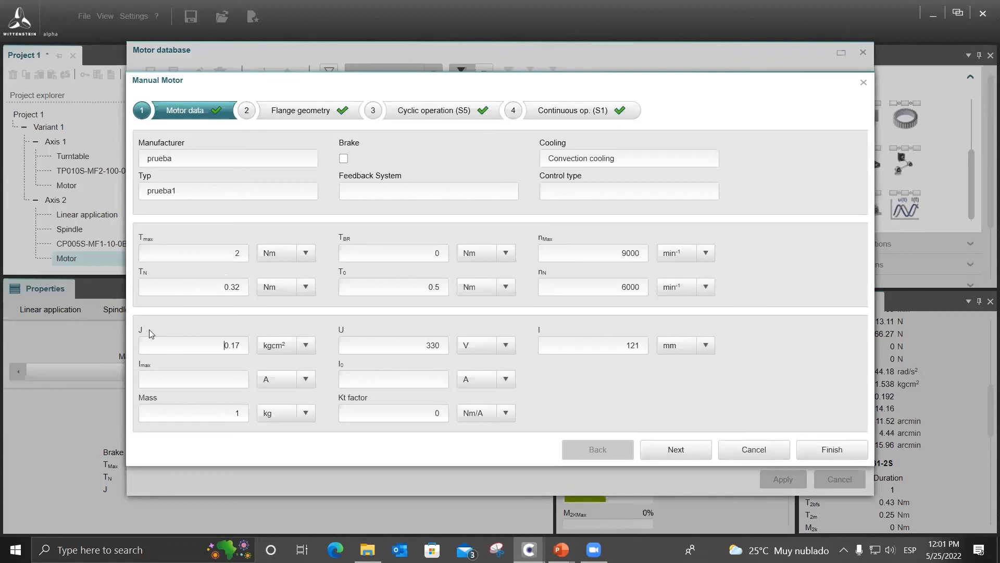
{"action": "left_click", "coordinate": [238, 415]}
{"action": "type", "text": ".5"}
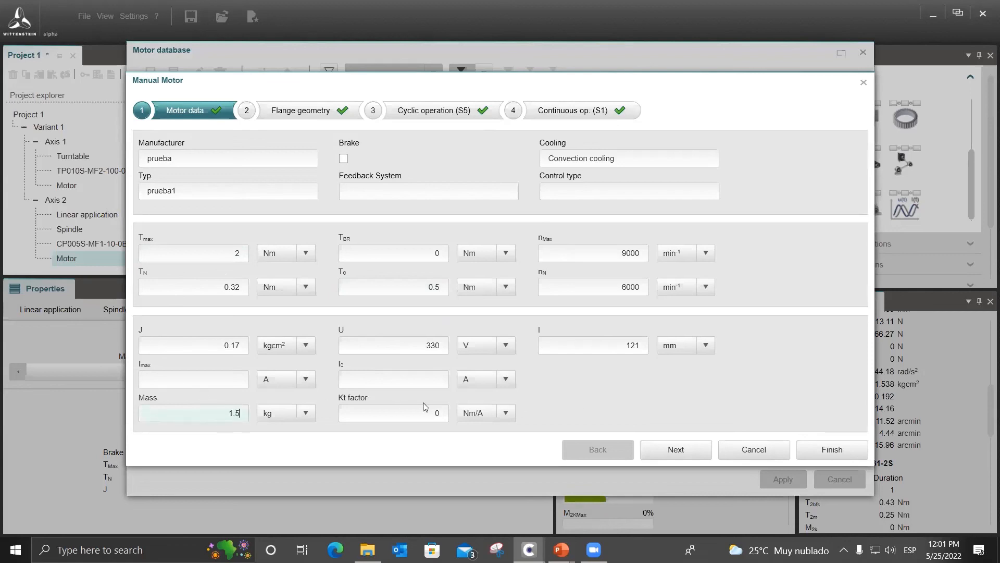
{"action": "left_click", "coordinate": [434, 414]}
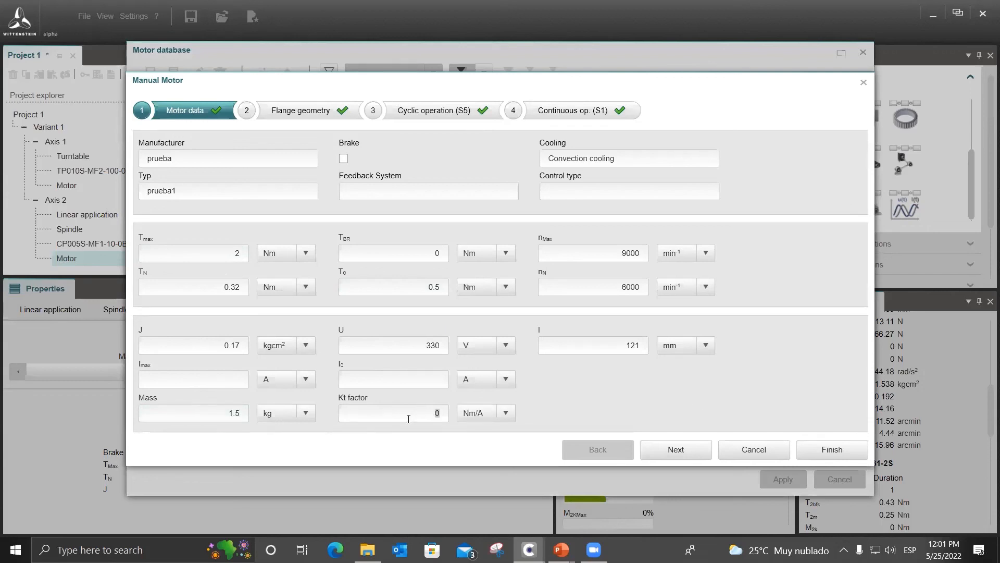
Review the new motor's flange geometry dimensions against the flange and shaft drawing.
{"action": "left_click", "coordinate": [329, 114]}
{"action": "left_click", "coordinate": [190, 119]}
{"action": "left_click", "coordinate": [331, 118]}
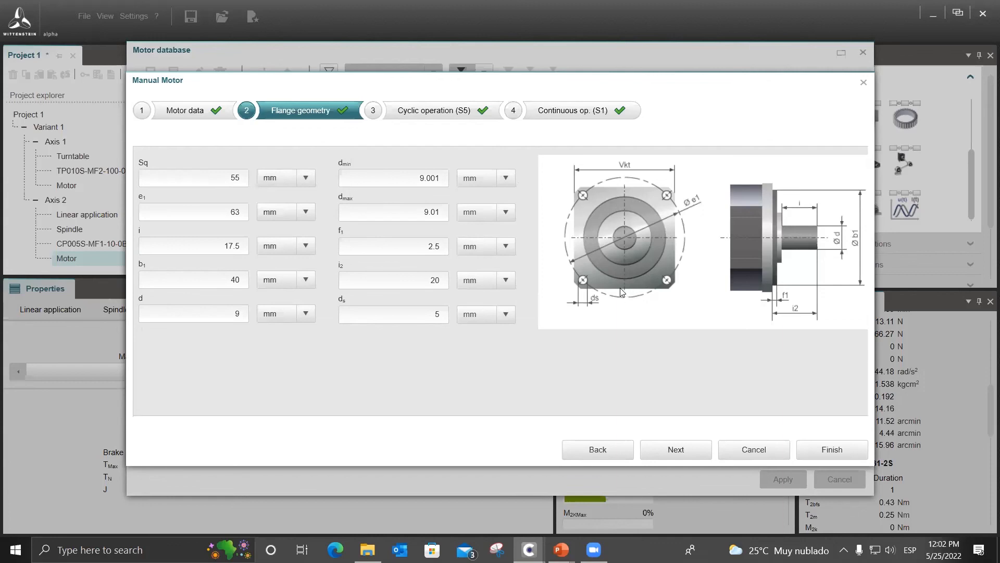
{"action": "double_click", "coordinate": [234, 177]}
{"action": "left_click", "coordinate": [408, 179]}
{"action": "double_click", "coordinate": [234, 212]}
{"action": "double_click", "coordinate": [229, 246]}
{"action": "left_click", "coordinate": [406, 245]}
{"action": "left_click", "coordinate": [418, 210]}
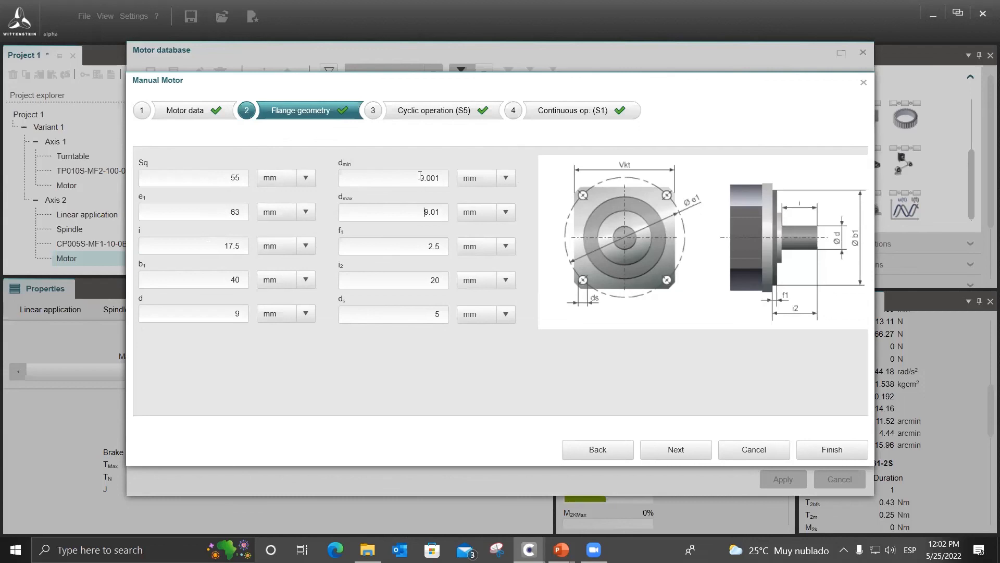
Compare the new motor's torque-speed curves for cyclic operation (S5) and continuous operation (S1).
{"action": "left_click", "coordinate": [460, 113]}
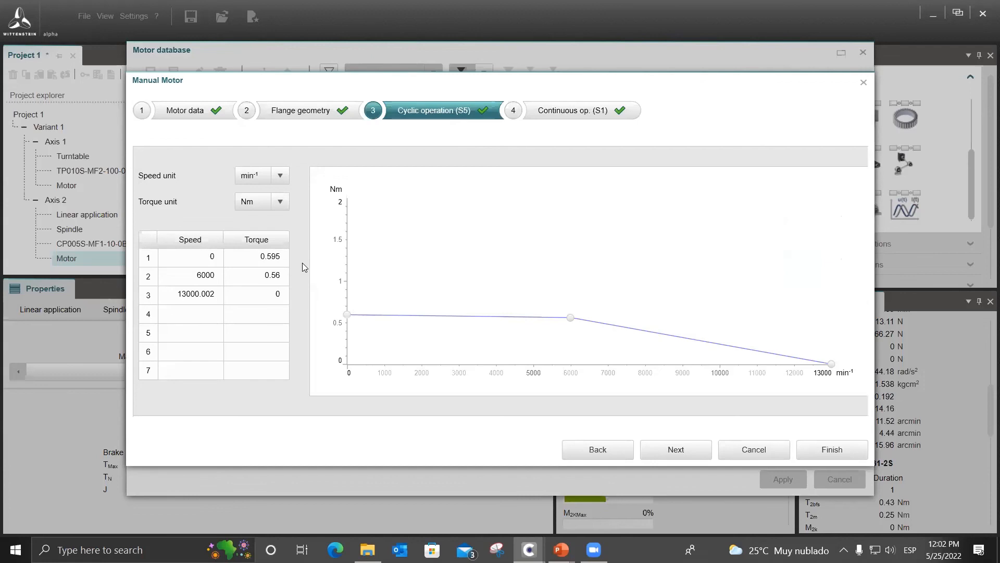
{"action": "left_click", "coordinate": [551, 114]}
{"action": "left_click", "coordinate": [457, 110]}
{"action": "left_click", "coordinate": [555, 115]}
{"action": "left_click", "coordinate": [441, 113]}
{"action": "left_click", "coordinate": [552, 115]}
{"action": "left_click", "coordinate": [444, 115]}
{"action": "left_click", "coordinate": [553, 114]}
{"action": "left_click", "coordinate": [447, 113]}
{"action": "left_click", "coordinate": [551, 113]}
{"action": "left_click", "coordinate": [462, 112]}
{"action": "left_click", "coordinate": [550, 112]}
{"action": "left_click", "coordinate": [454, 110]}
Switch to the PowerPoint presentation and view the slide with the servomotor peak and continuous torque-speed curves.
{"action": "mouse_move", "coordinate": [562, 550]}
{"action": "left_click", "coordinate": [495, 502]}
{"action": "key", "text": "Down"}
{"action": "key", "text": "Down"}
{"action": "key", "text": "Down"}
{"action": "key", "text": "Down"}
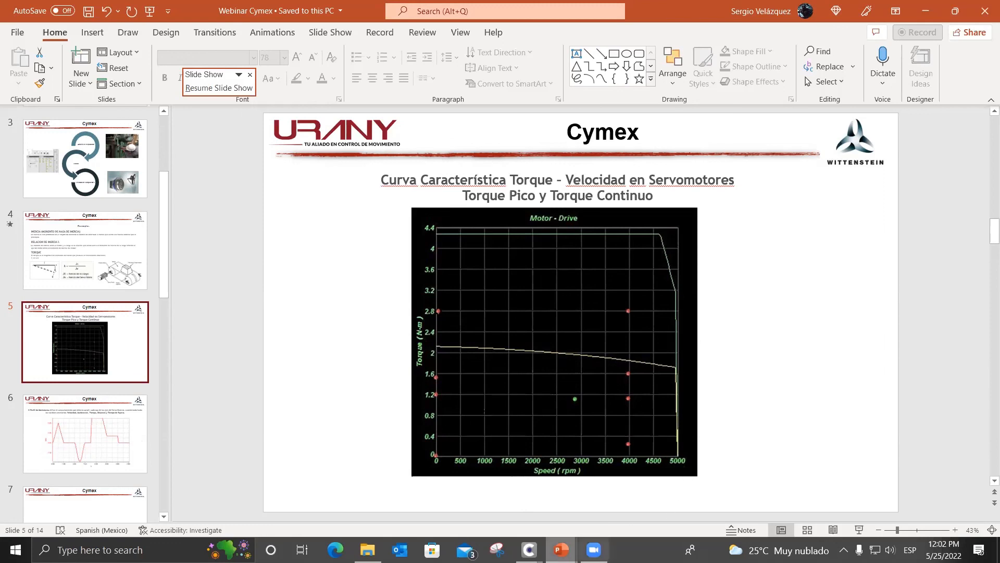
Return to Cymex and review the manual motor's operation curves, flange geometry and motor data.
{"action": "mouse_move", "coordinate": [529, 549]}
{"action": "left_click", "coordinate": [629, 511]}
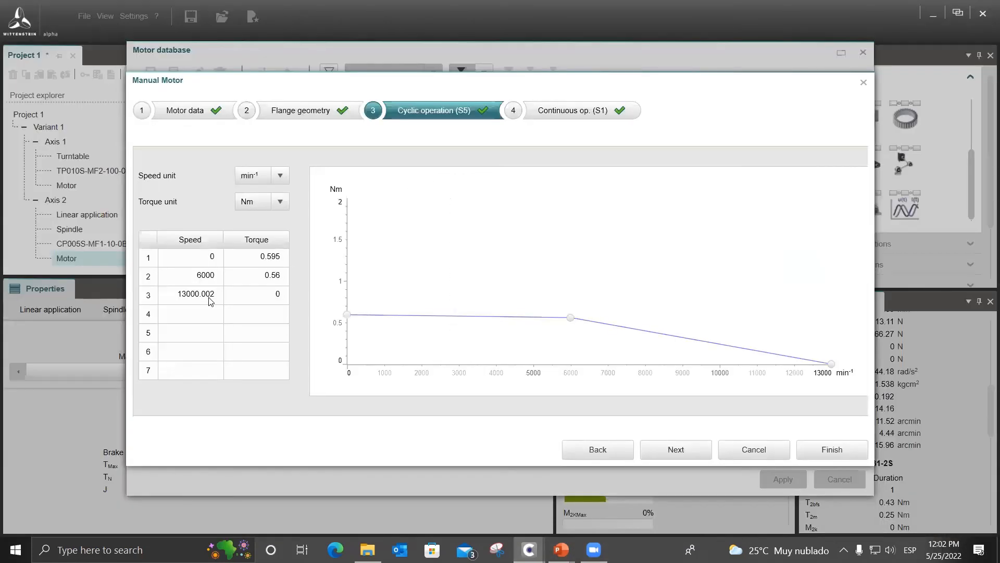
{"action": "left_click", "coordinate": [599, 111]}
{"action": "left_click", "coordinate": [471, 110]}
{"action": "left_click", "coordinate": [304, 109]}
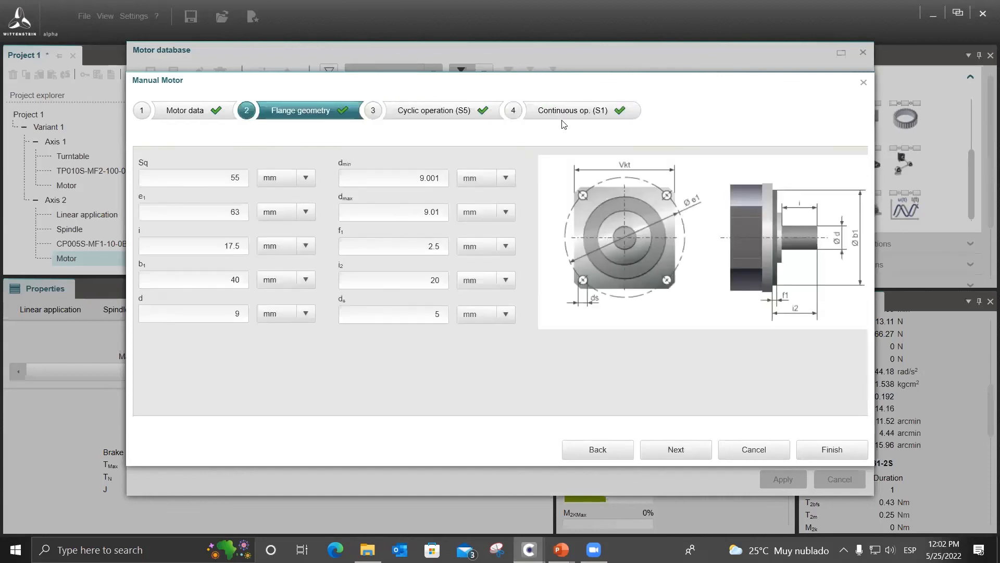
{"action": "left_click", "coordinate": [567, 112]}
{"action": "left_click", "coordinate": [196, 111]}
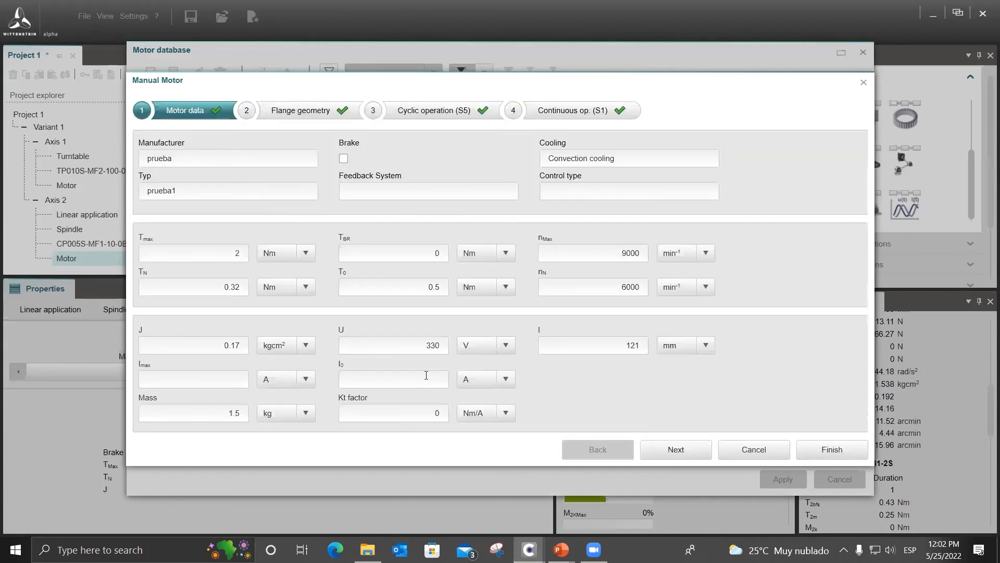
Try a Tmax of 0 for the new motor, clear the value, and set Tmax back to 2 Nm.
{"action": "double_click", "coordinate": [633, 345]}
{"action": "left_click_drag", "start_coordinate": [230, 253], "coordinate": [268, 256]}
{"action": "type", "text": "0"}
{"action": "left_click", "coordinate": [395, 290]}
{"action": "left_click", "coordinate": [239, 255]}
{"action": "key", "text": "BackSpace"}
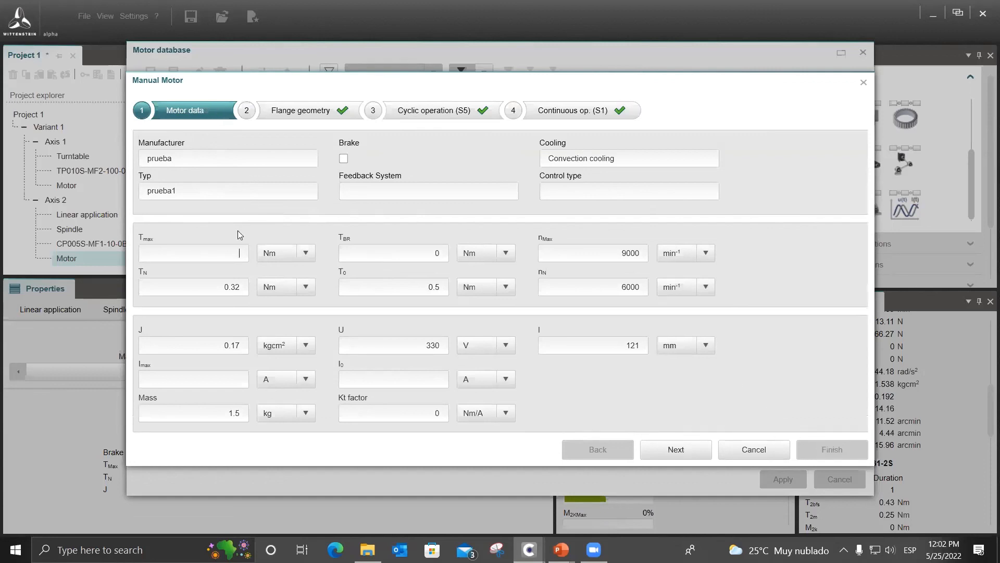
{"action": "type", "text": "2"}
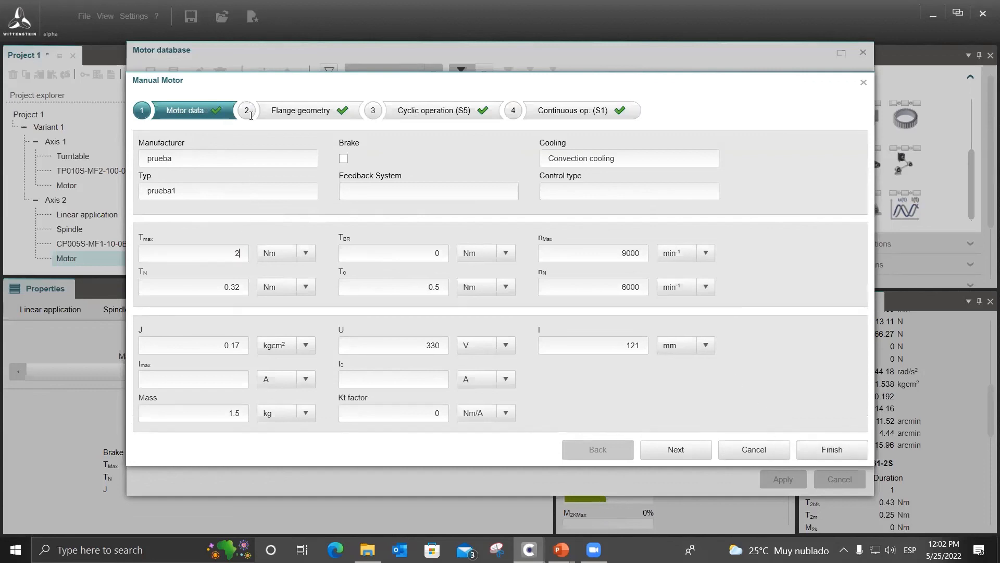
Finish the manual motor prueba1, check its entry in the motor database, and apply it to Axis 2.
{"action": "left_click", "coordinate": [809, 446]}
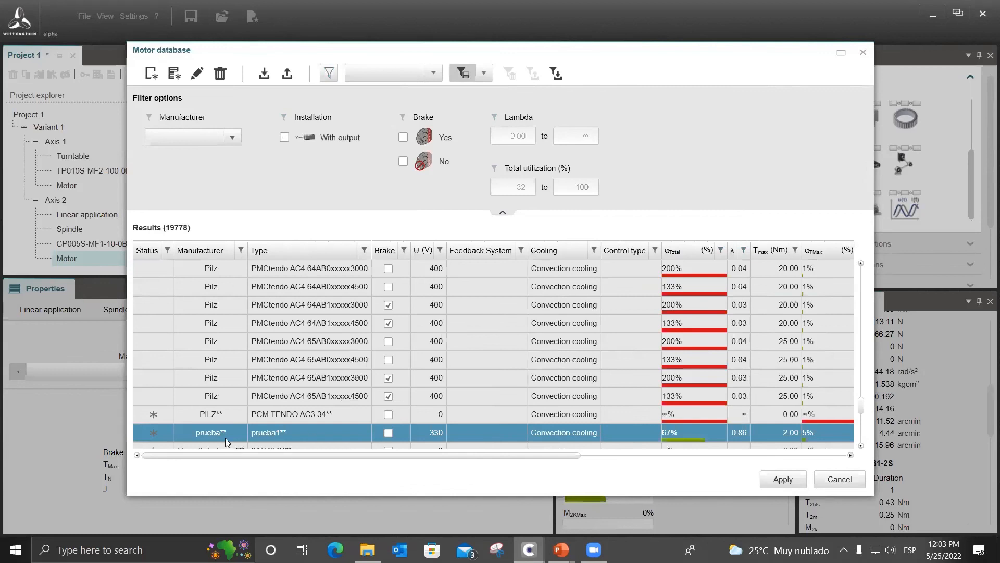
{"action": "scroll", "coordinate": [226, 433], "scroll_direction": "down", "scroll_amount": 1}
{"action": "scroll", "coordinate": [226, 433], "scroll_direction": "down", "scroll_amount": 1}
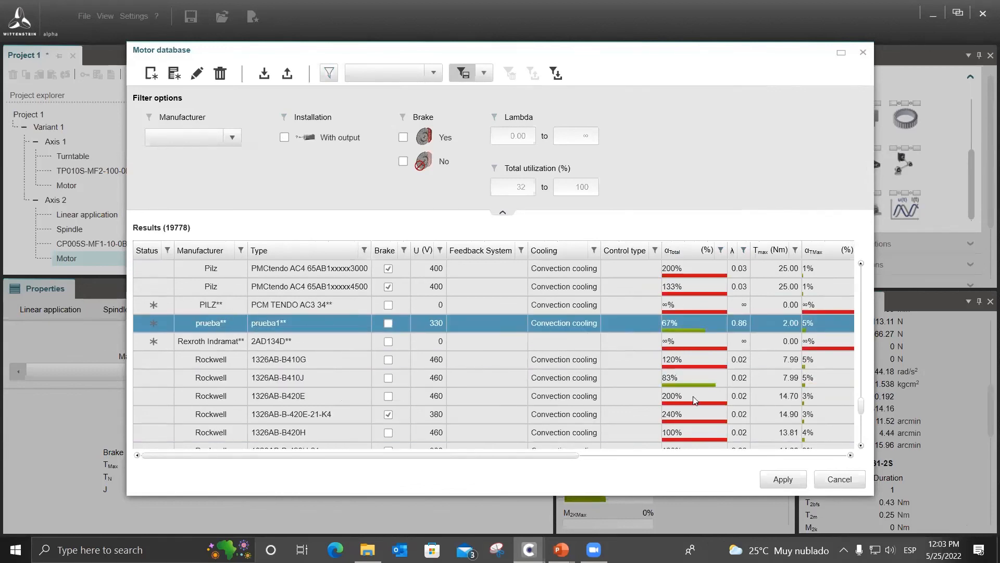
{"action": "left_click", "coordinate": [779, 479]}
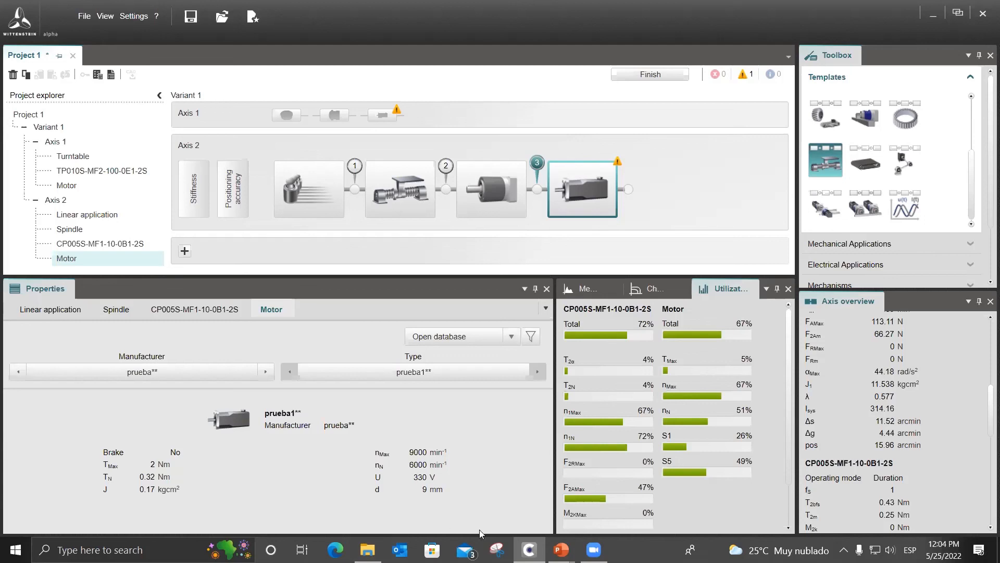
Switch to the PowerPoint presentation and advance past the questions slide to the closing survey slide with the QR code.
{"action": "mouse_move", "coordinate": [561, 550]}
{"action": "left_click", "coordinate": [632, 492]}
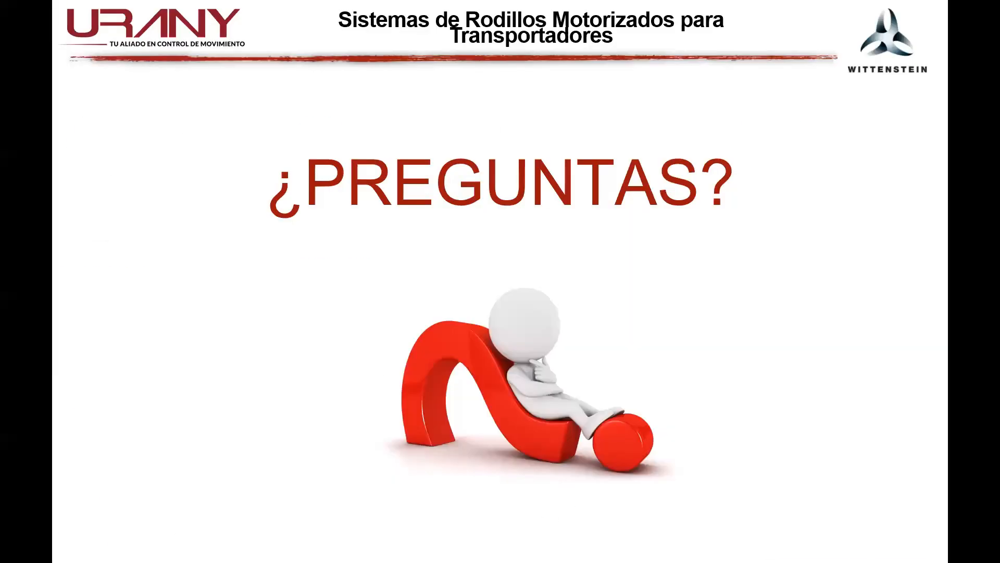
{"action": "key", "text": "Right"}
{"action": "key", "text": "Right"}
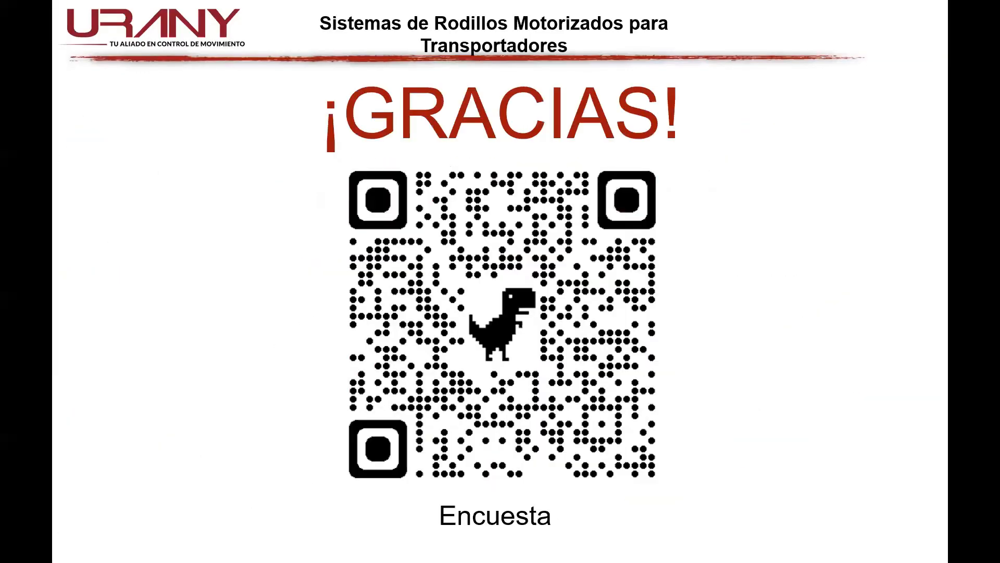